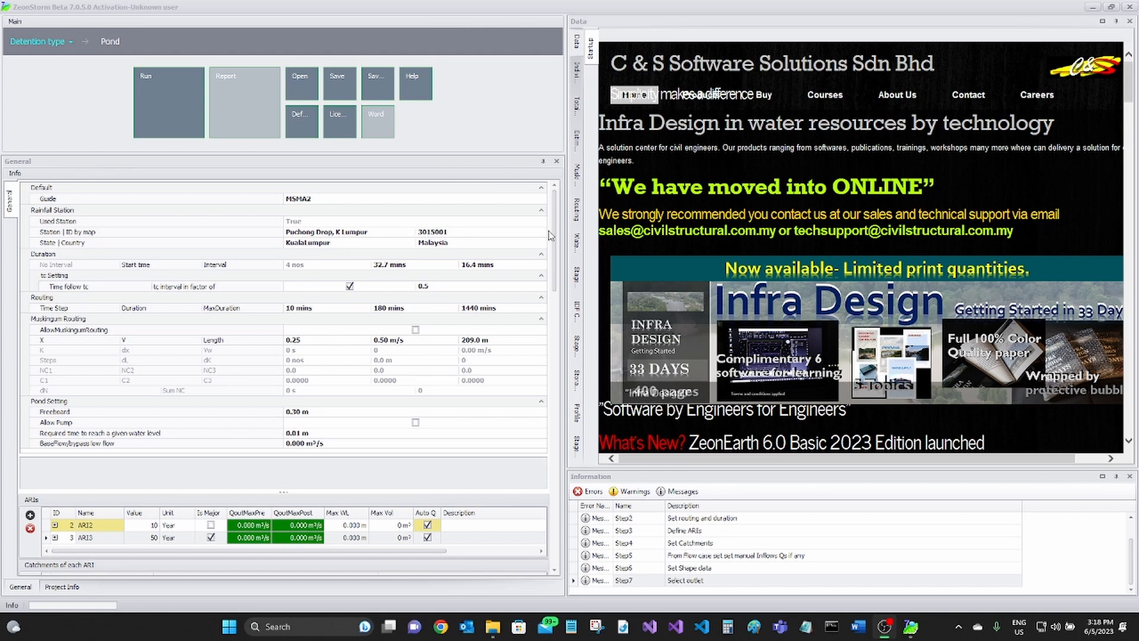
Switch the design guide to OTHERS, view its State options, and return the guide to MSMA2.
left_click_drag(550, 235, 538, 182)
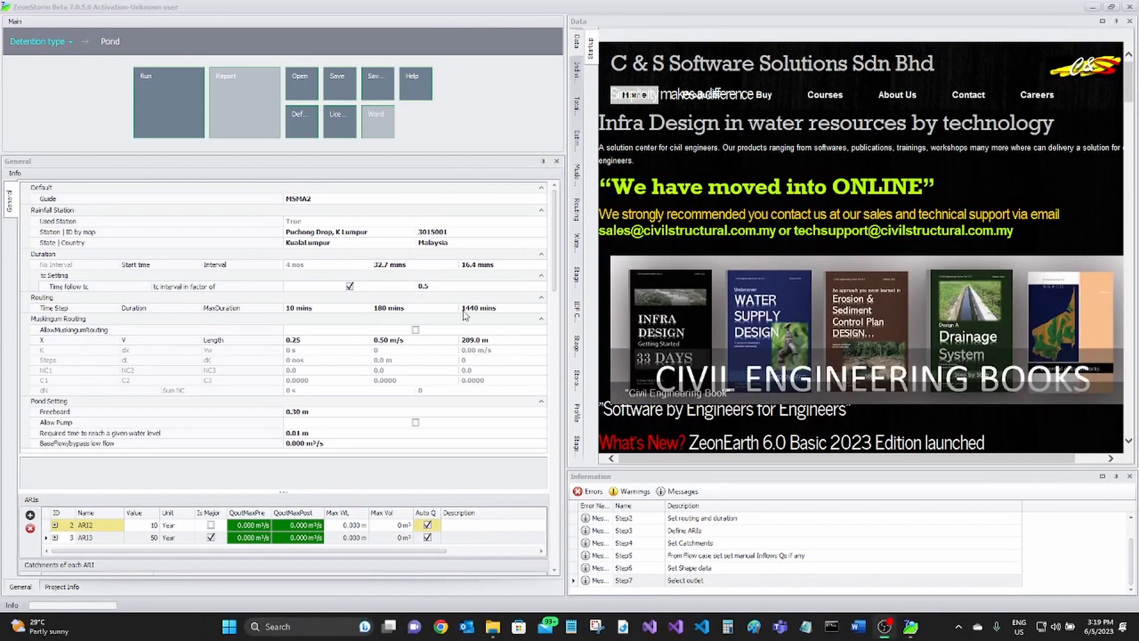
left_click(295, 201)
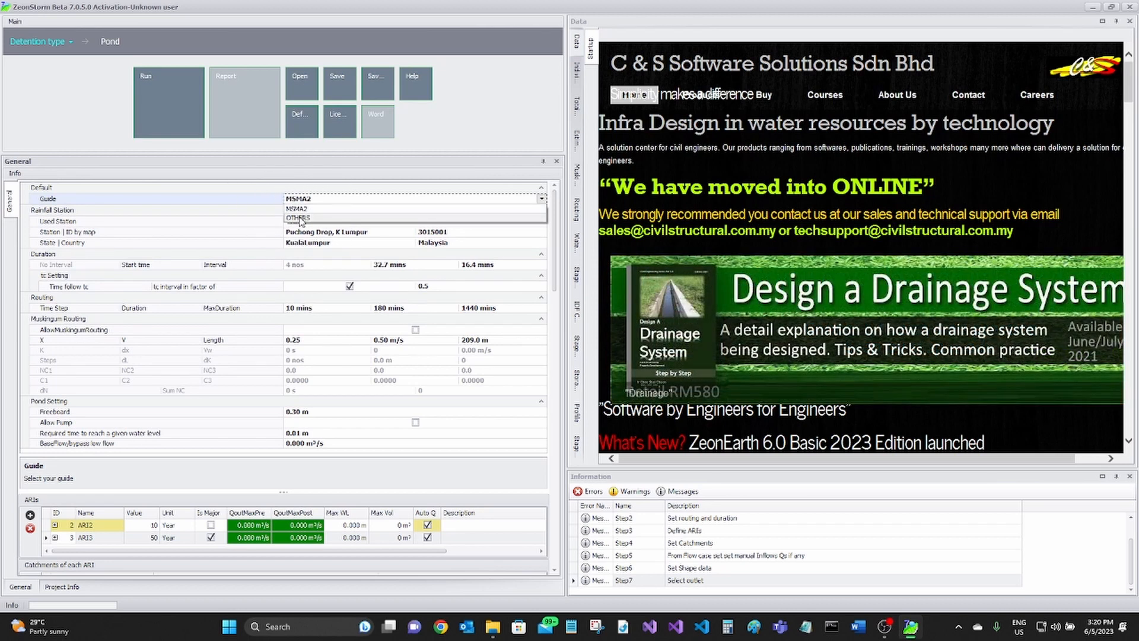
left_click(299, 218)
left_click(303, 245)
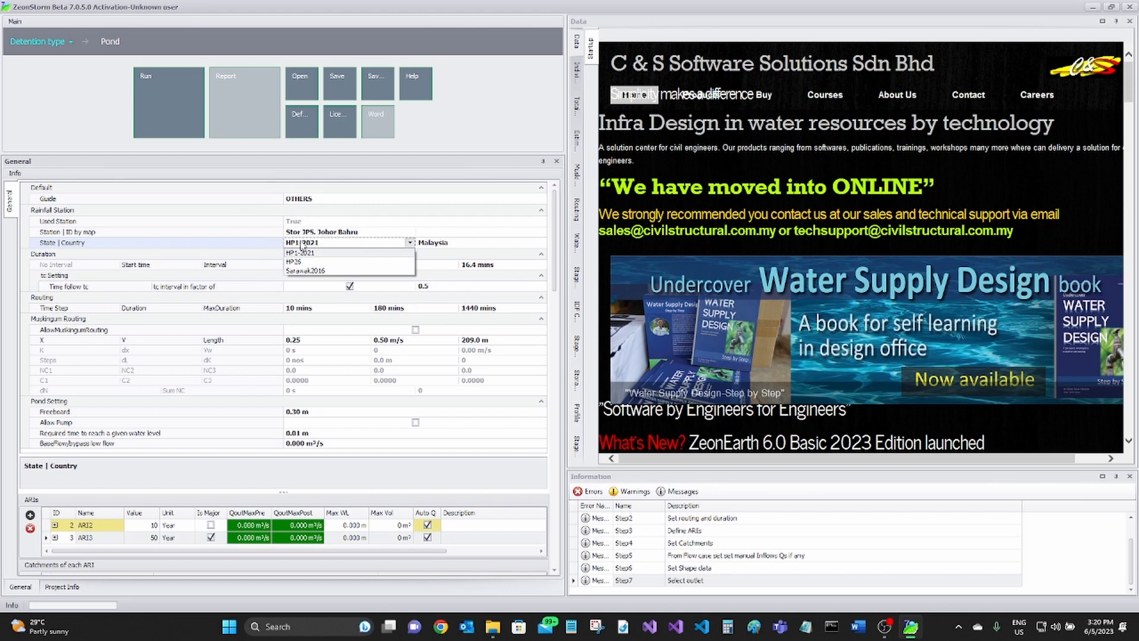
left_click(267, 223)
left_click(300, 200)
left_click(301, 209)
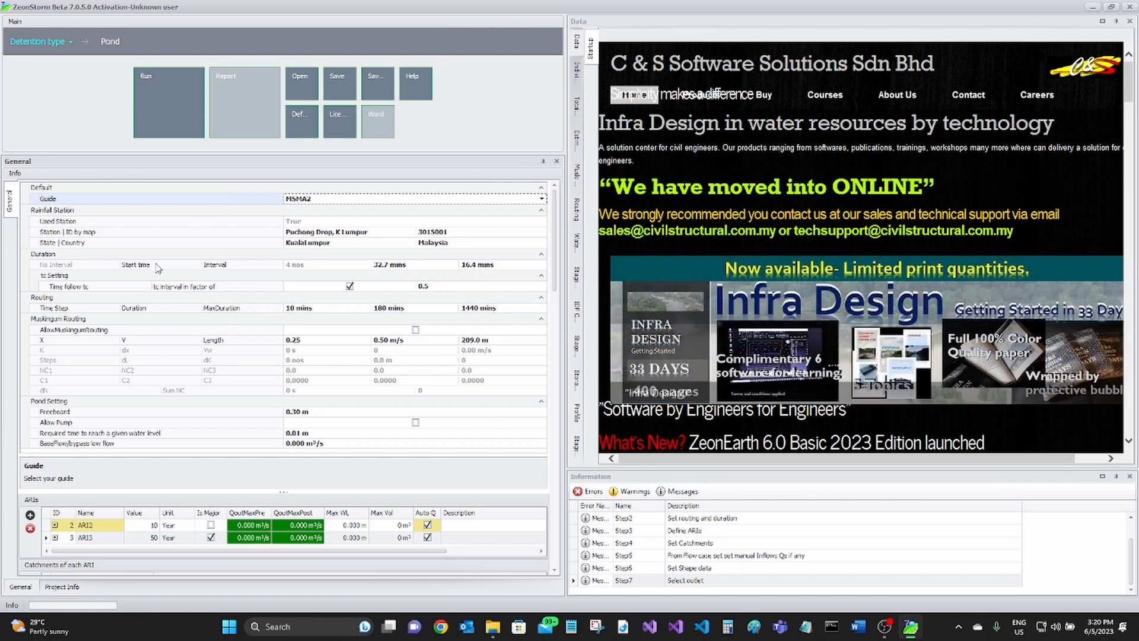
Review the duration start time and interval, and the tc interval factor that makes the time follow tc.
key("ctrl")
key("ctrl")
key("ctrl")
key("ctrl")
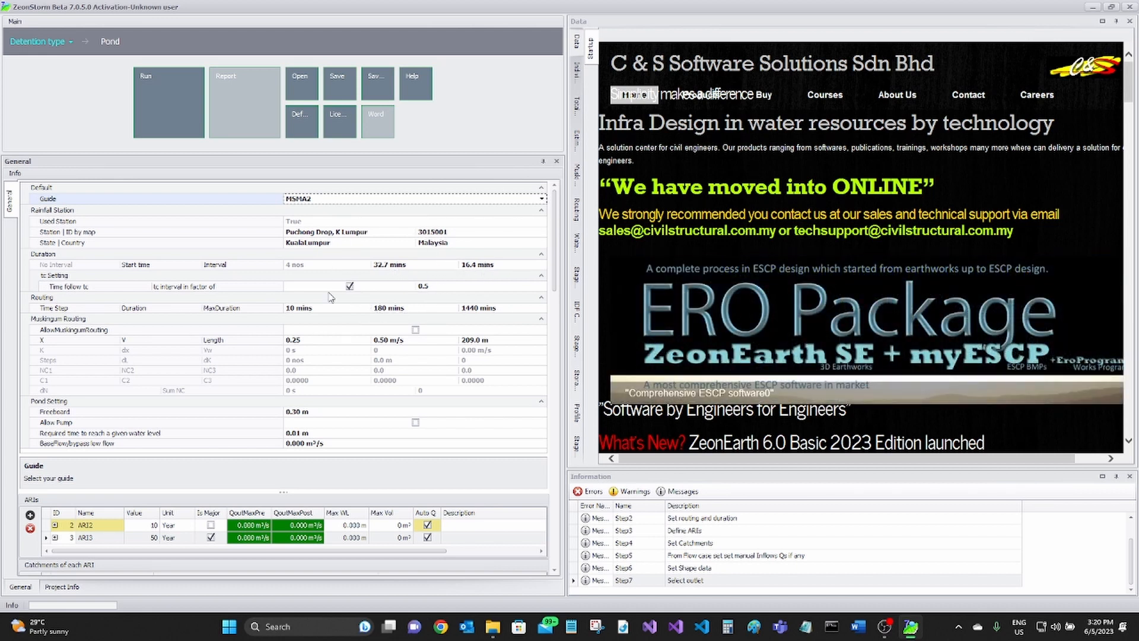
key("ctrl")
key("ctrl")
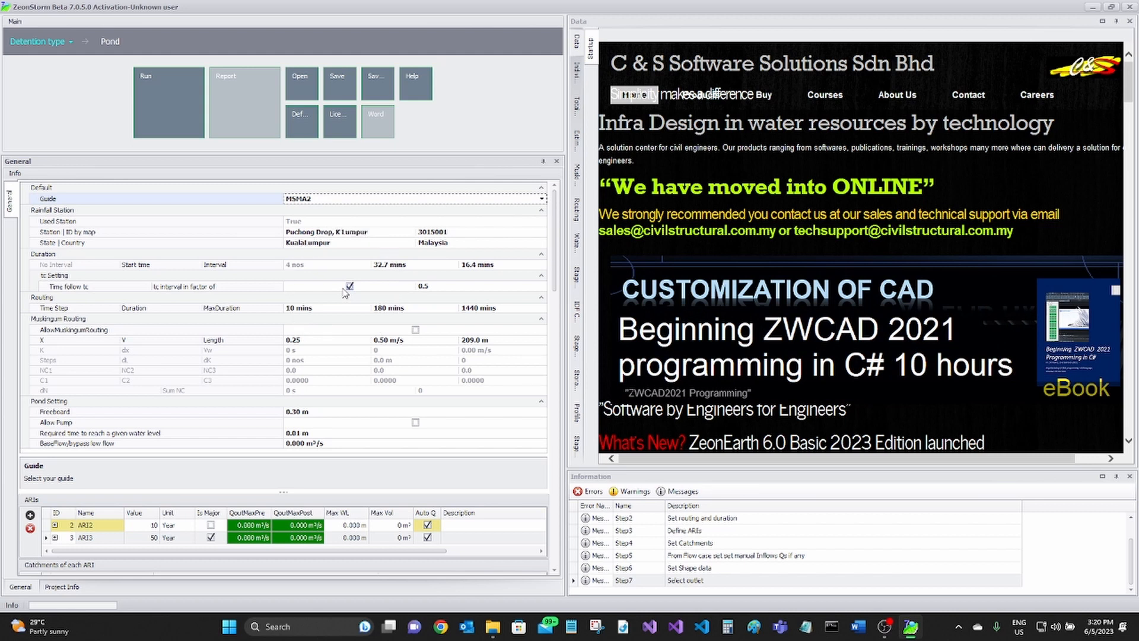
key("ctrl")
left_click(436, 288)
double_click(436, 287)
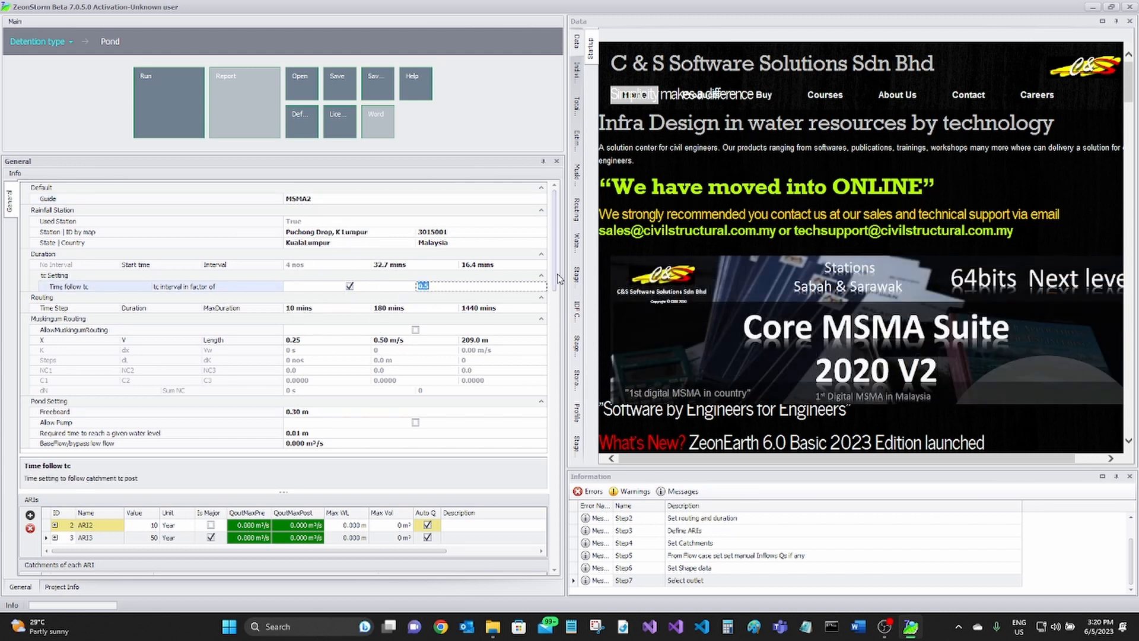
Review the routing, Muskingum routing and pond settings, including the freeboard, pump option and bypass low flow.
scroll(557, 279, "down", 2)
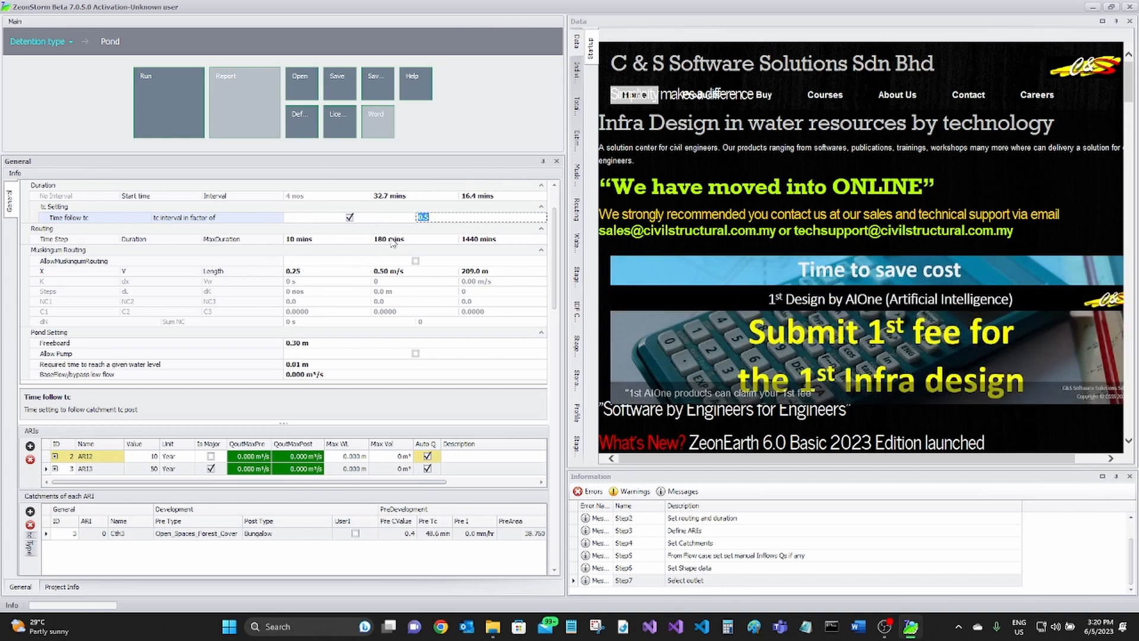
key("ctrl")
key("ctrl")
key("ctrl")
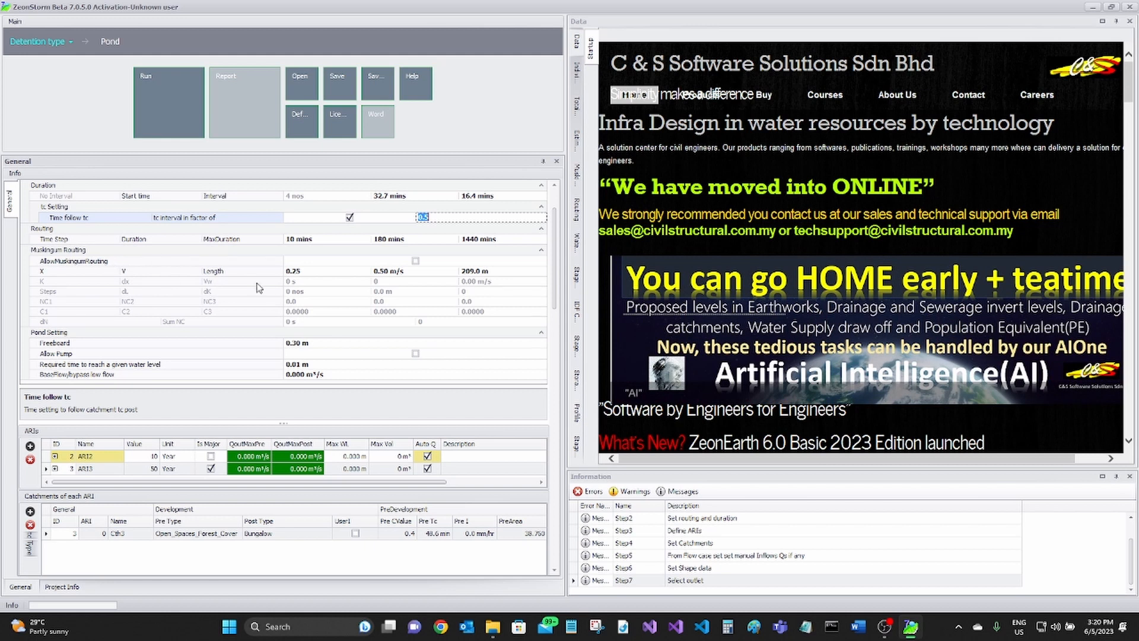
key("ctrl")
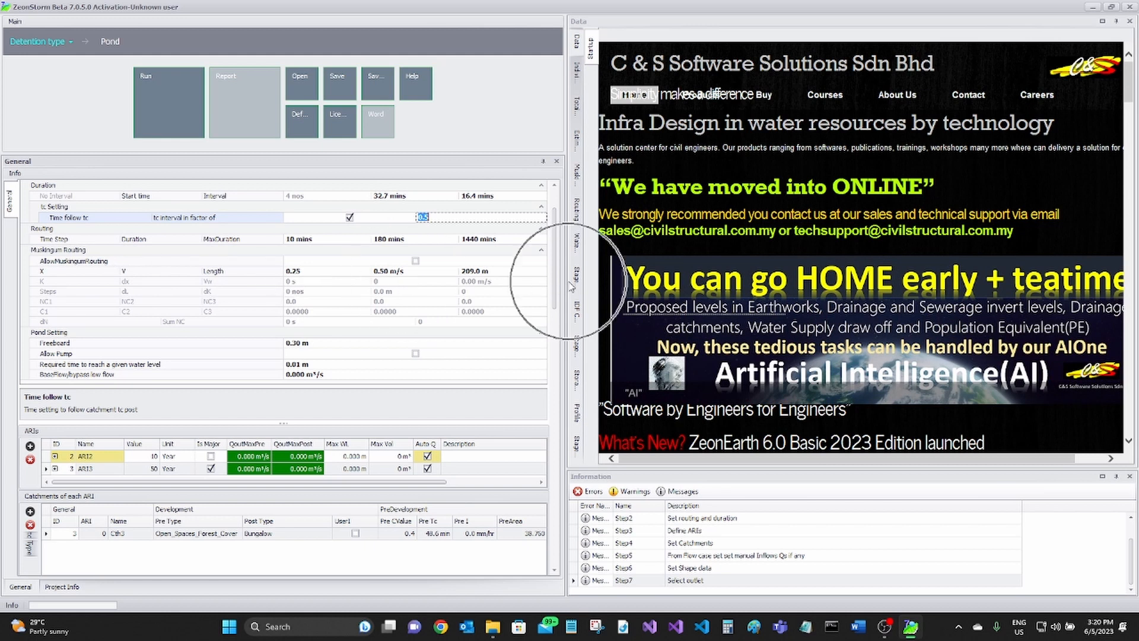
scroll(557, 287, "down", 1)
scroll(558, 288, "down", 3)
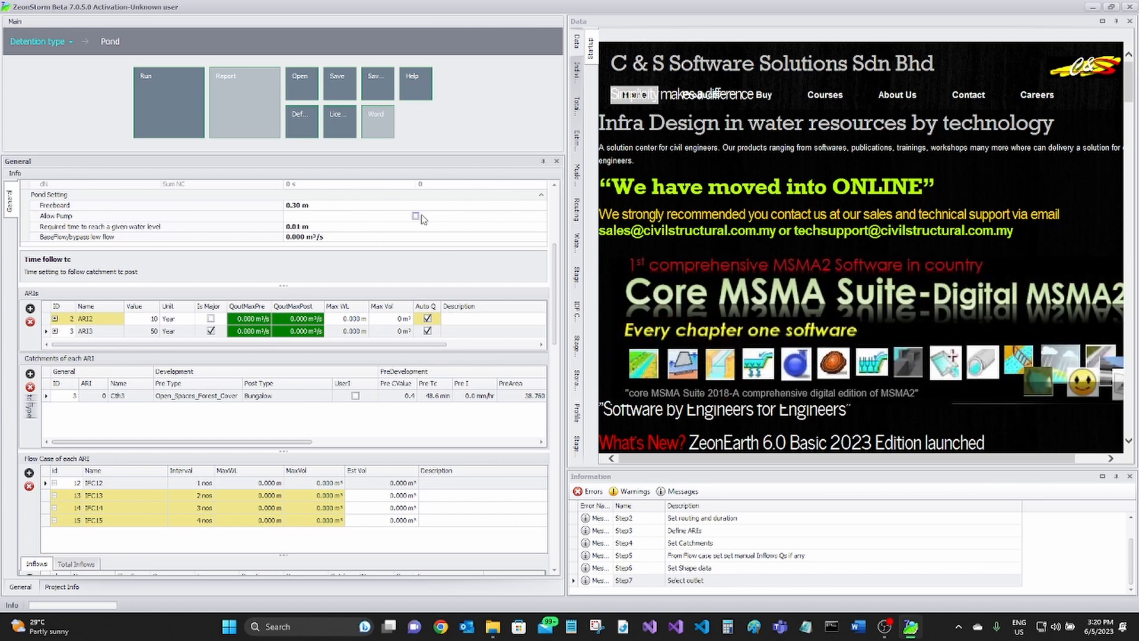
left_click(420, 220)
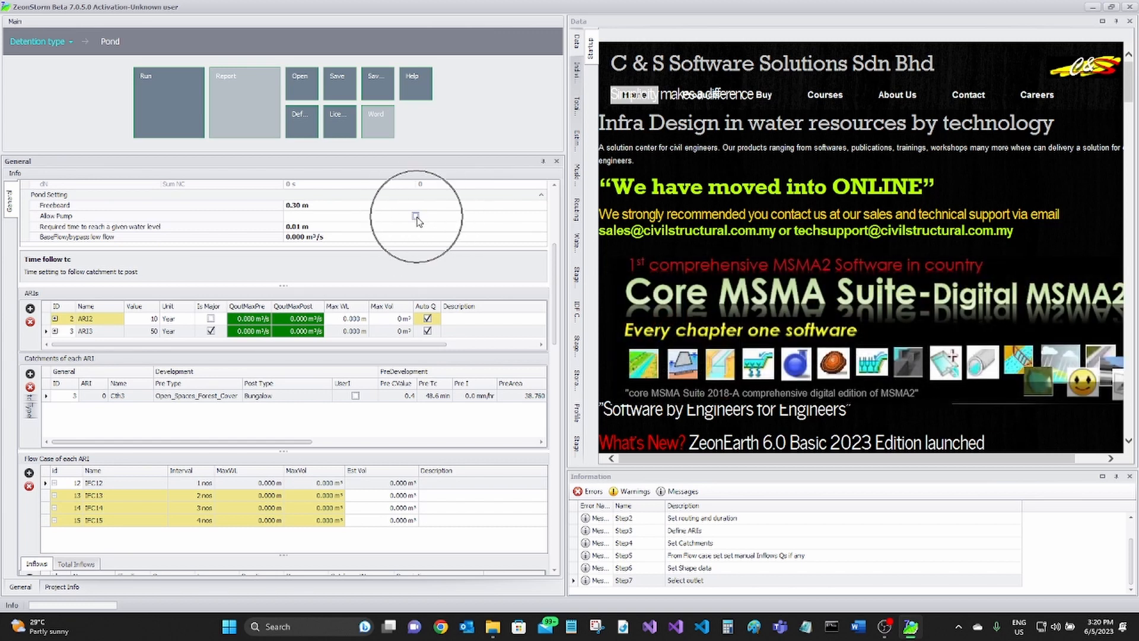
left_click(205, 227)
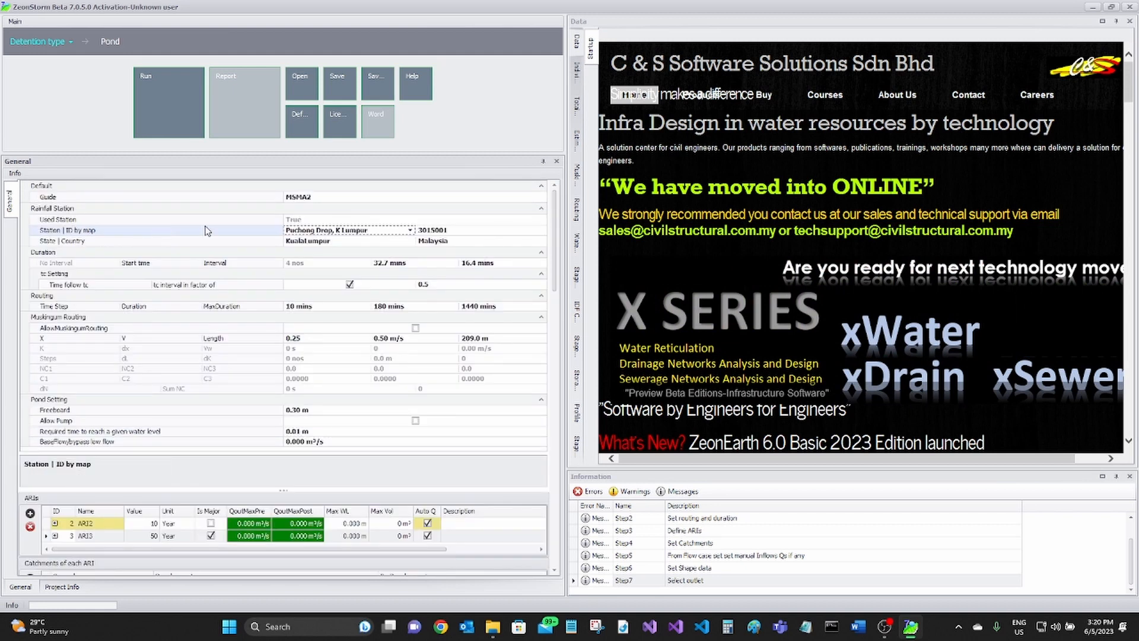
scroll(273, 297, "down", 3)
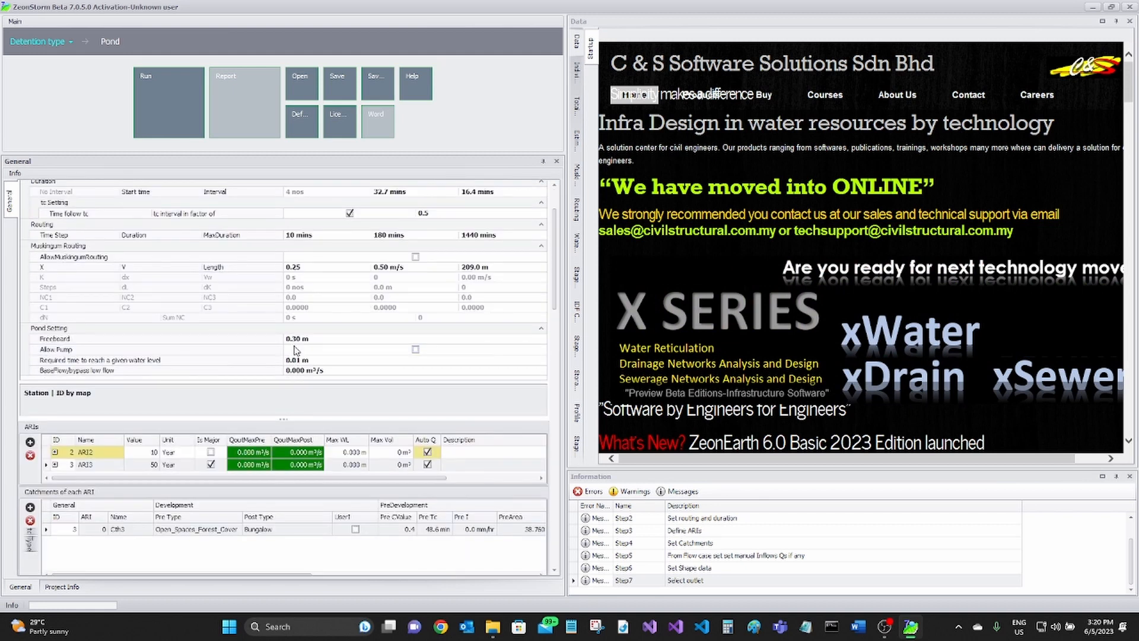
scroll(291, 347, "down", 3)
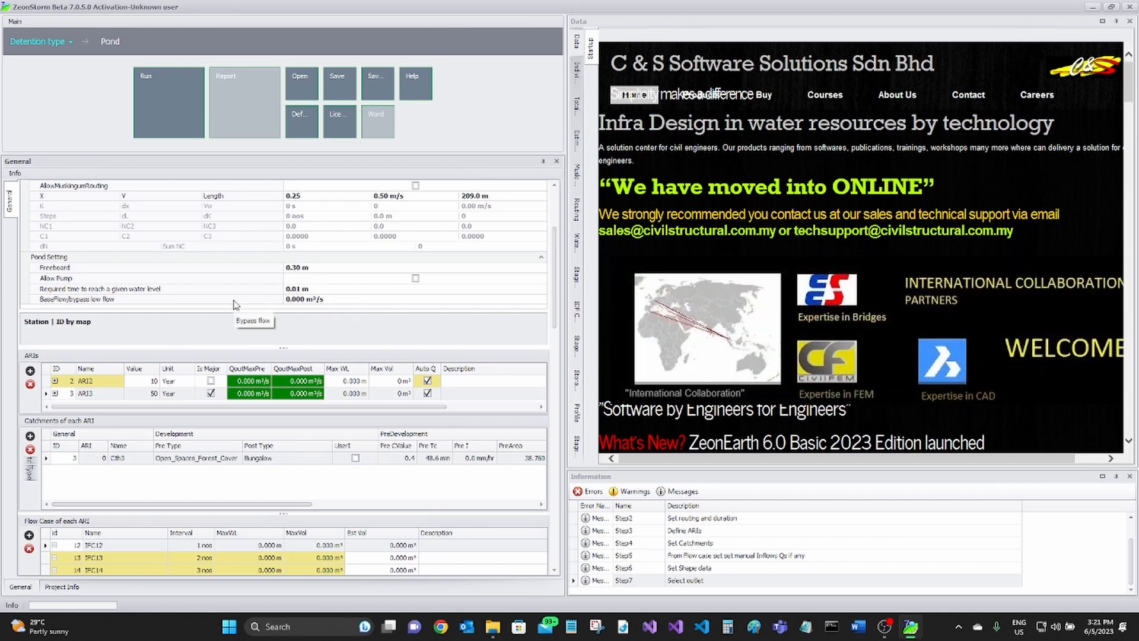
key("ctrl")
key("ctrl")
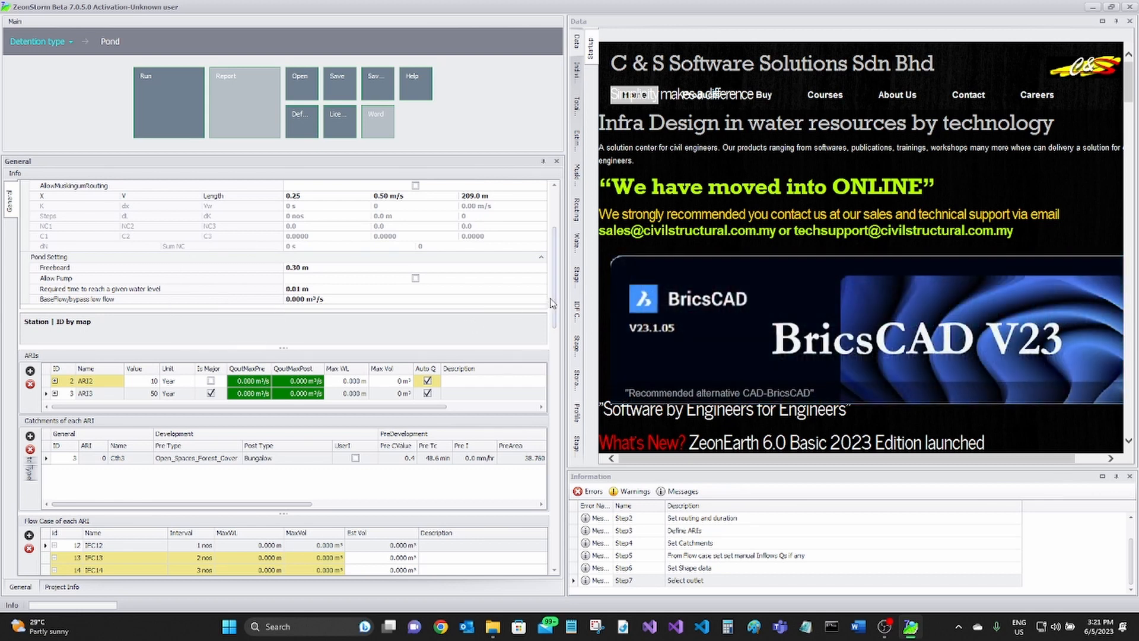
View the selectable return-period values for ARI2 in the ARIs table.
scroll(552, 303, "down", 4)
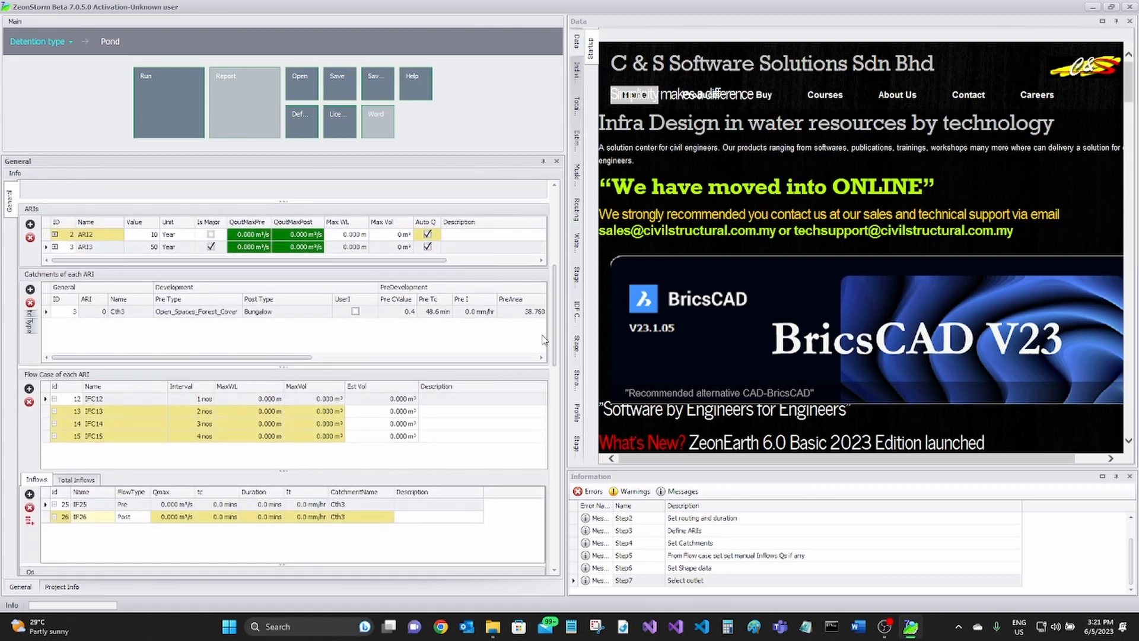
left_click(83, 236)
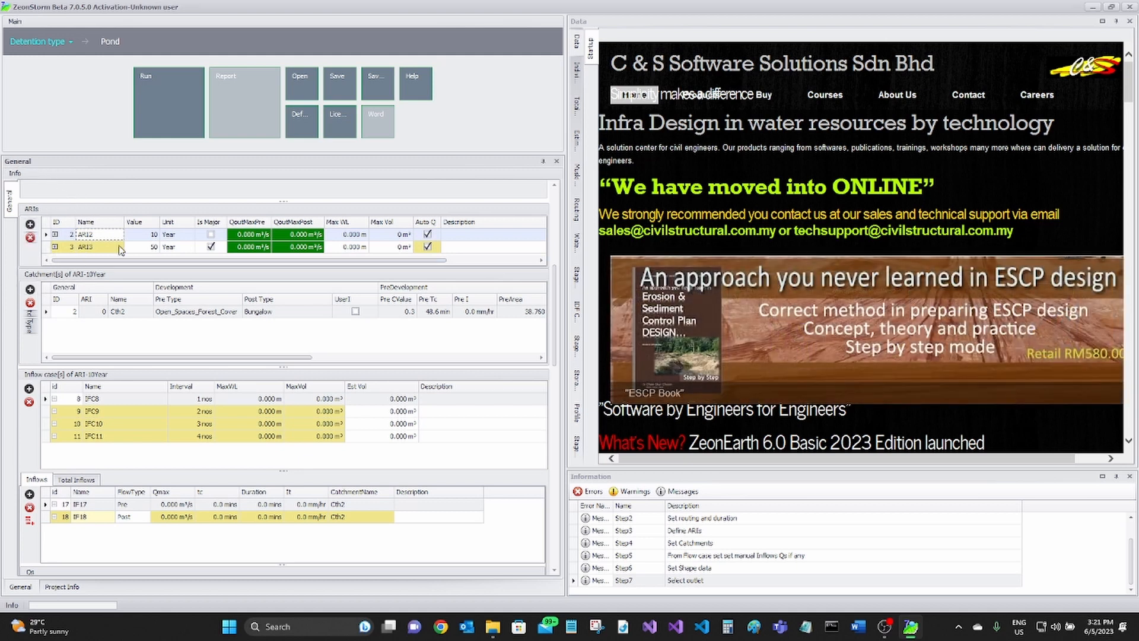
left_click(153, 236)
left_click(154, 236)
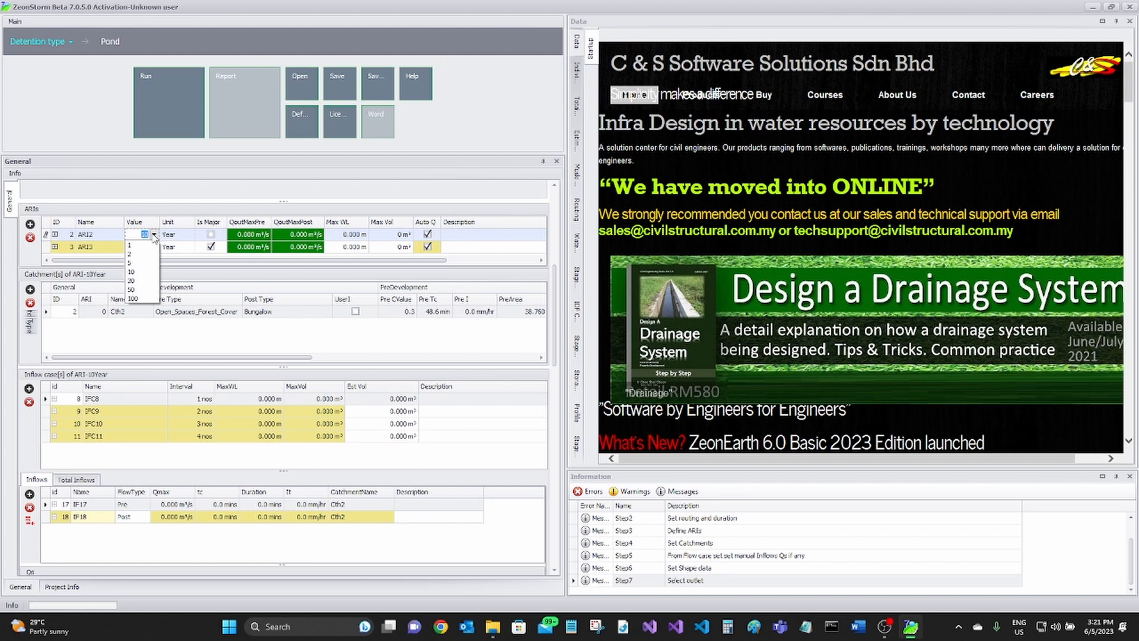
left_click(154, 236)
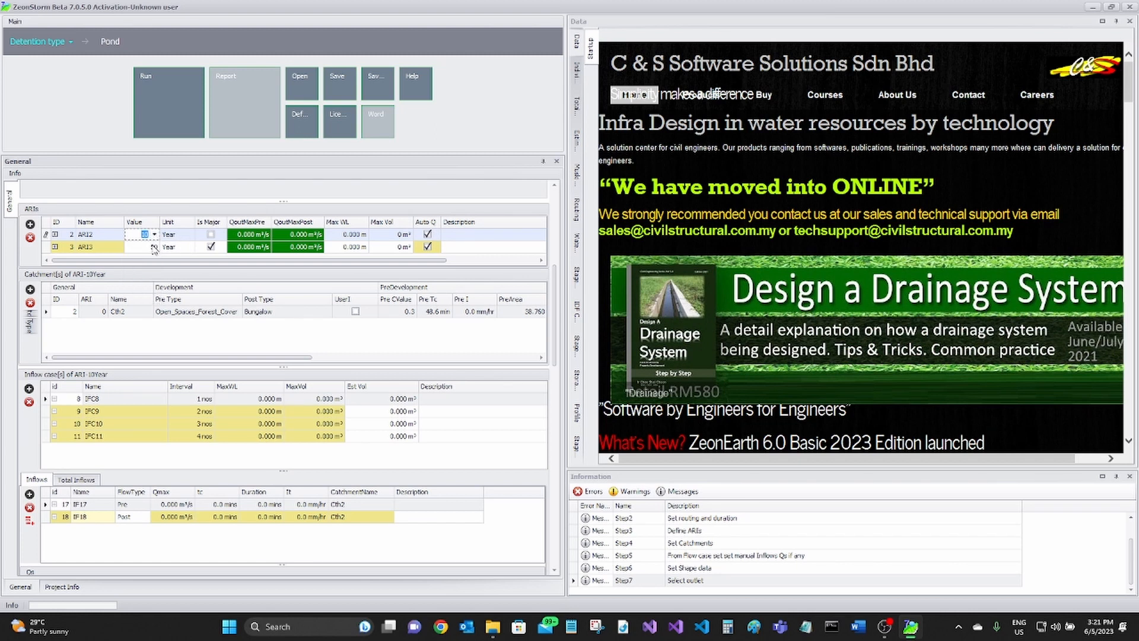
Alternate between ARI2 and ARI3 to compare their catchments, inflow cases and inflows.
left_click(98, 247)
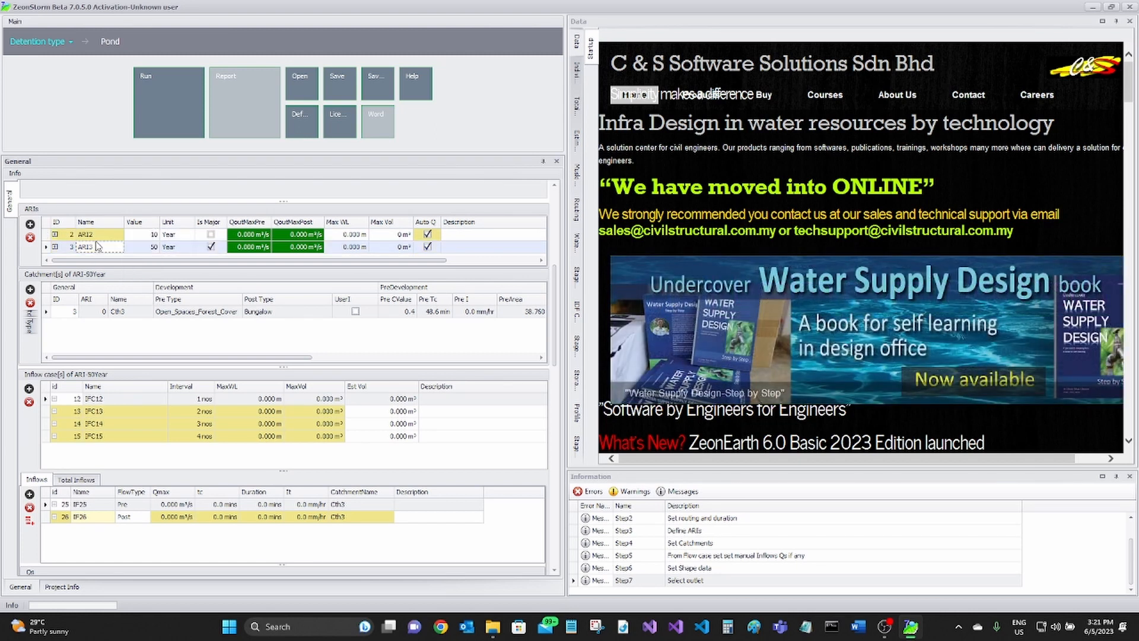
left_click(99, 237)
left_click(98, 247)
left_click(100, 237)
left_click(99, 247)
left_click(100, 238)
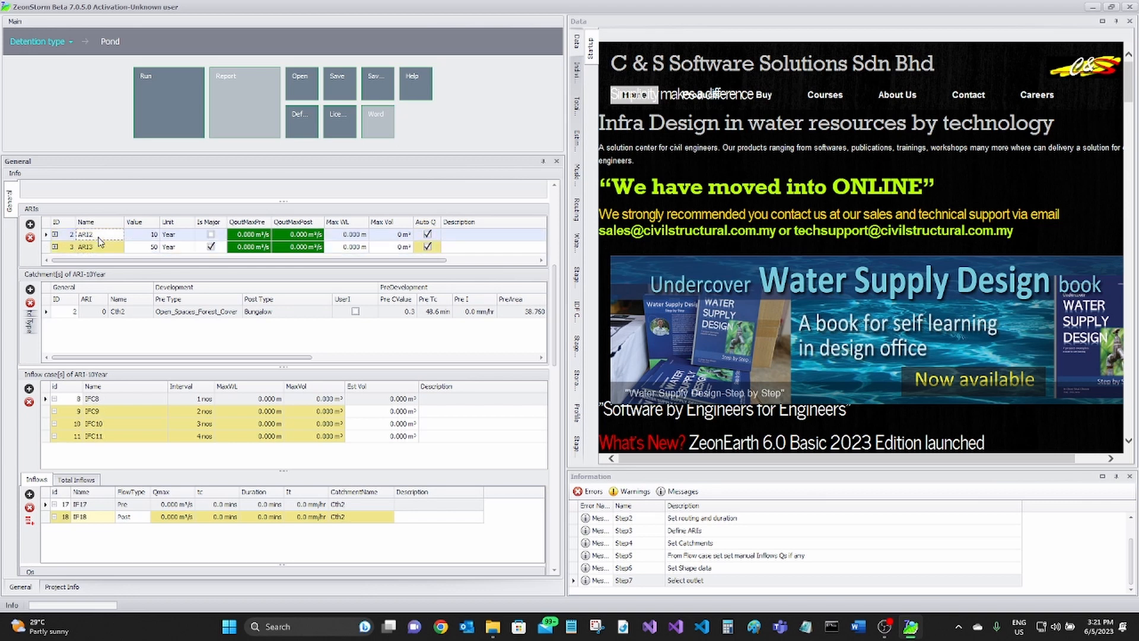
key("ctrl")
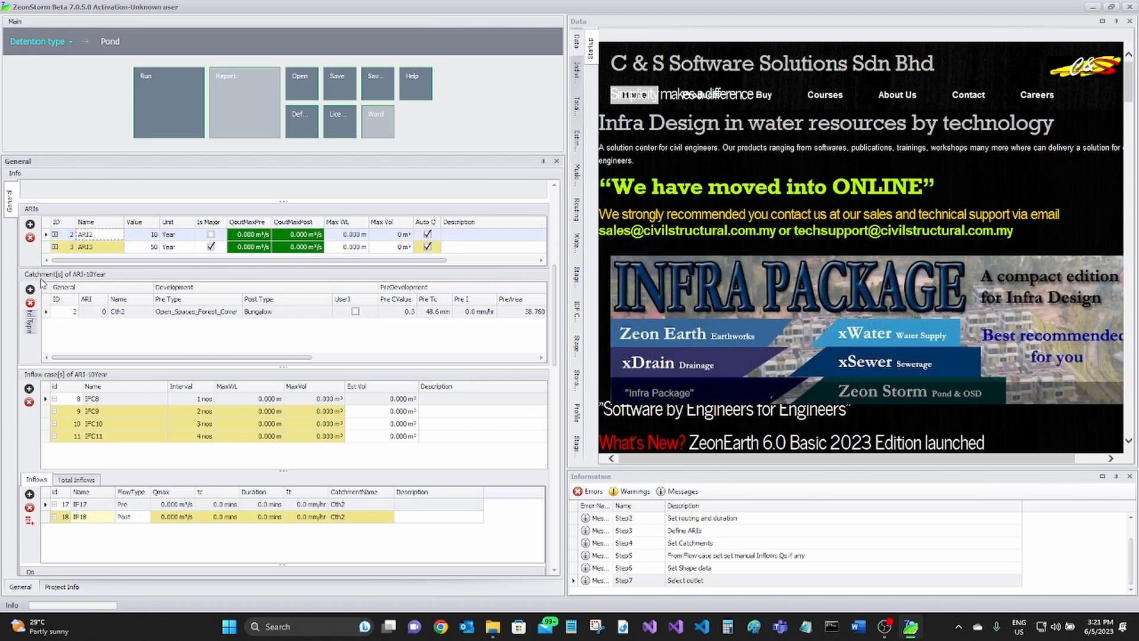
left_click(94, 246)
left_click(95, 236)
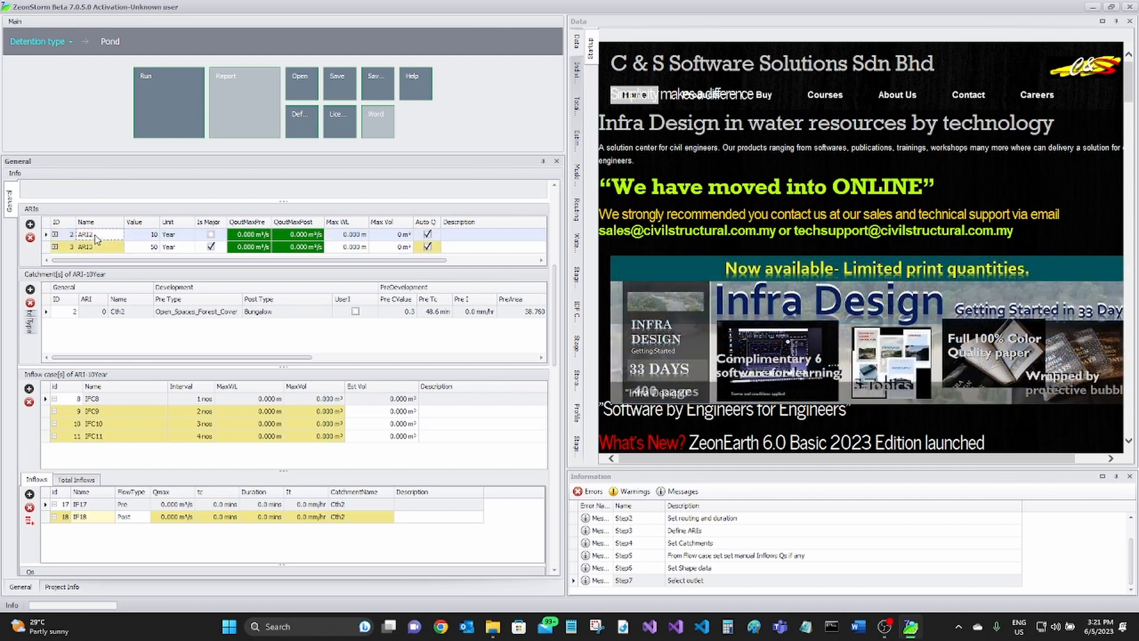
key("ctrl")
key("ctrl")
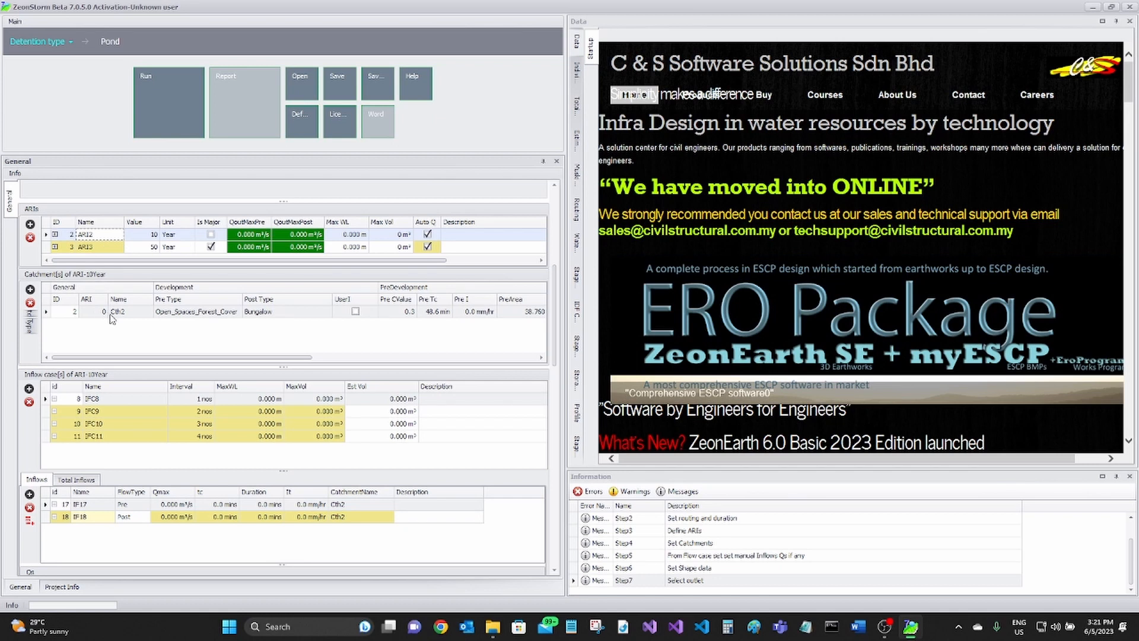
left_click(98, 248)
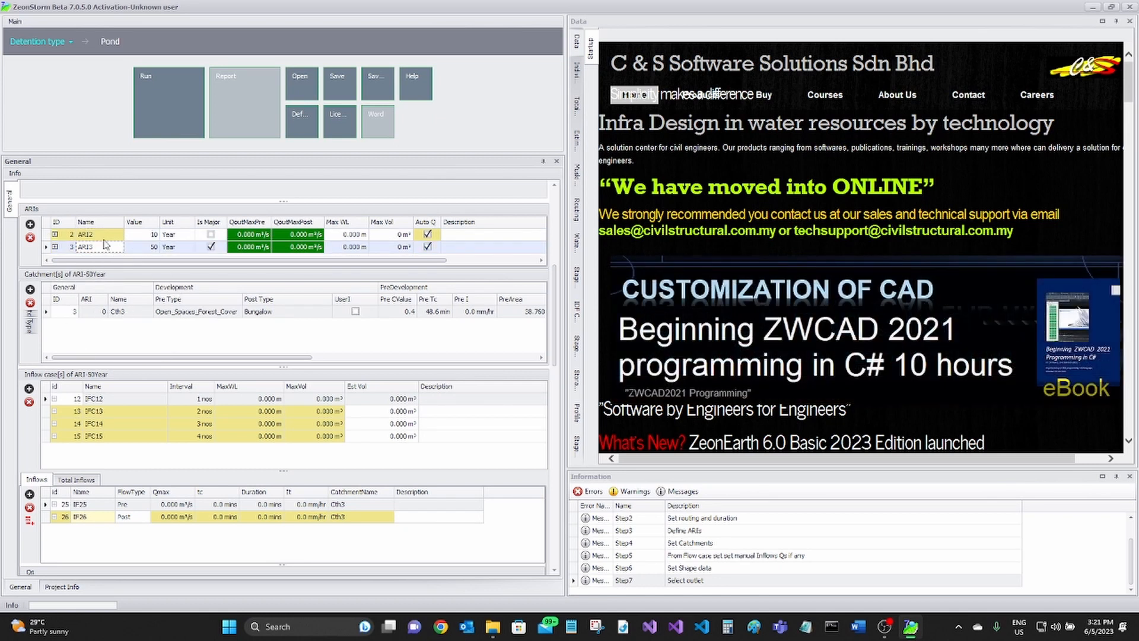
left_click(105, 237)
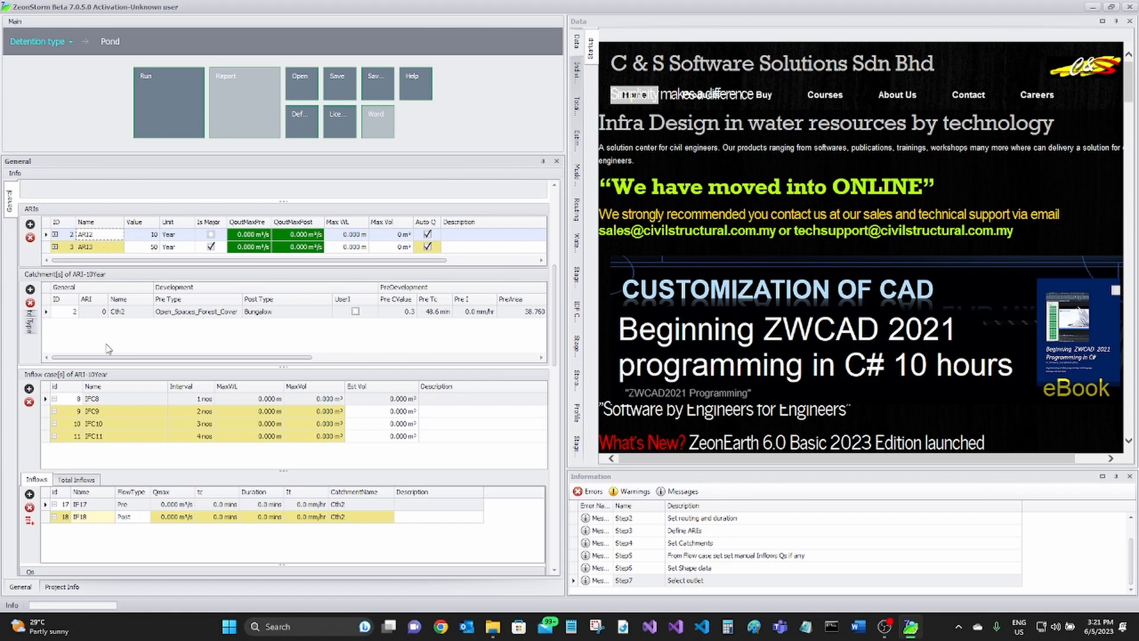
Examine ARI2's catchment: its pre-development type options and its pre- and post-development columns, then compare it with ARI3's catchment.
left_click_drag(110, 358, 153, 362)
left_click(118, 312)
left_click(156, 312)
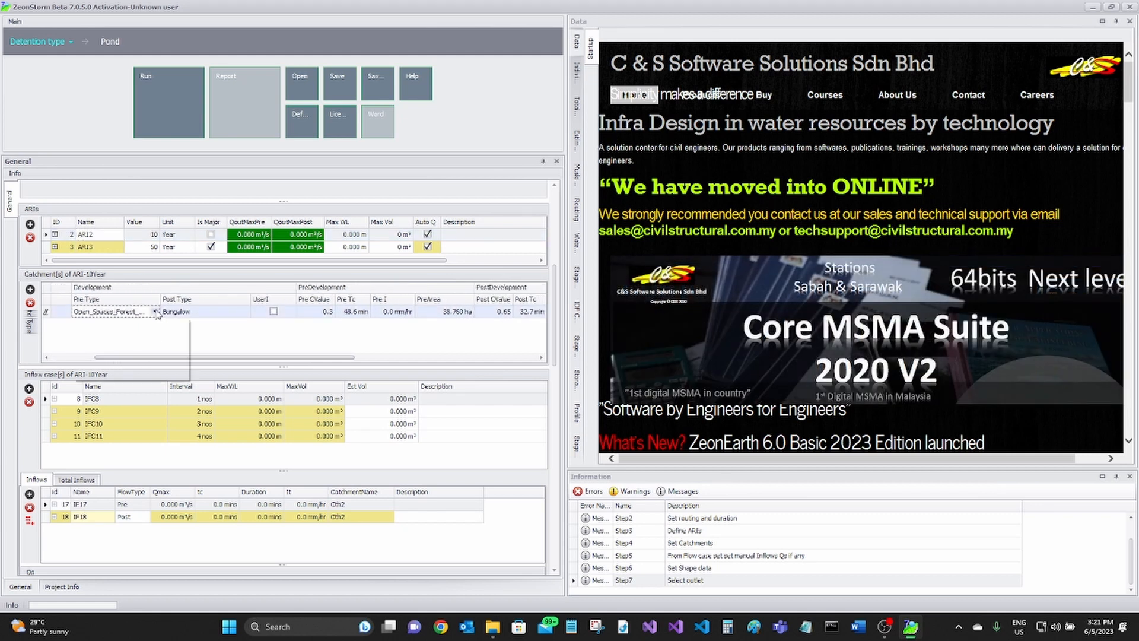
left_click(156, 312)
left_click(156, 312)
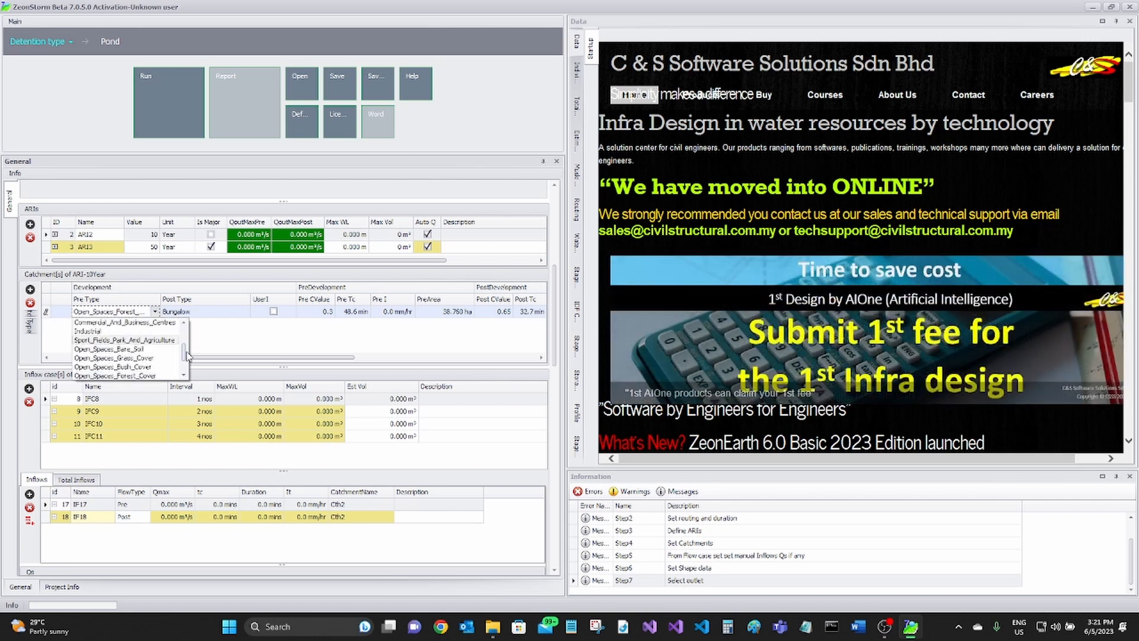
scroll(187, 355, "up", 2)
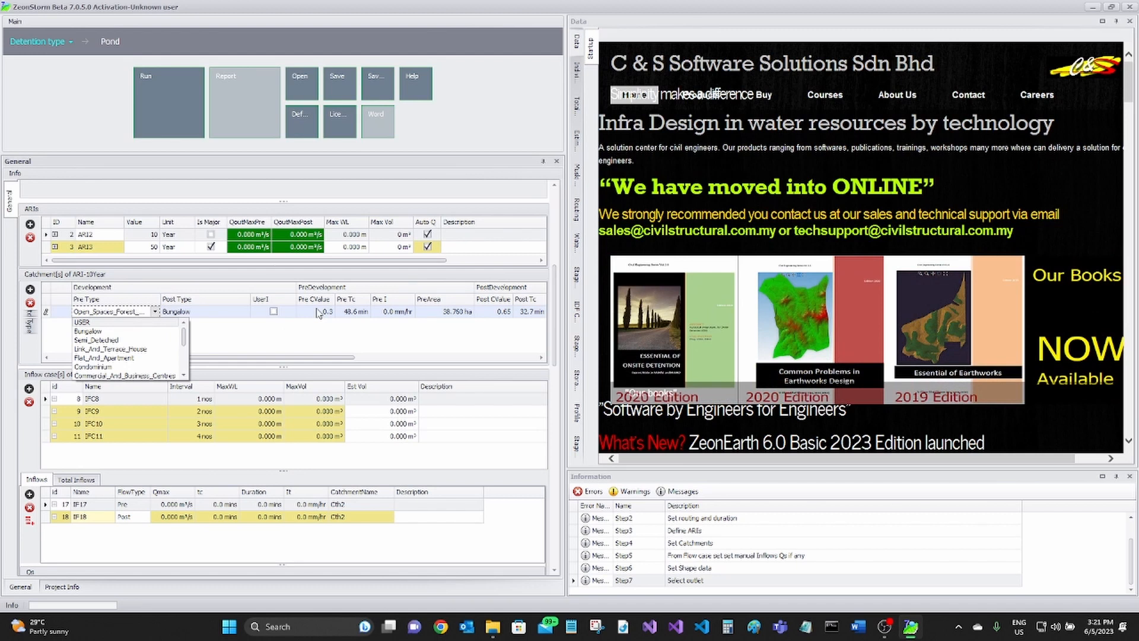
left_click(248, 358)
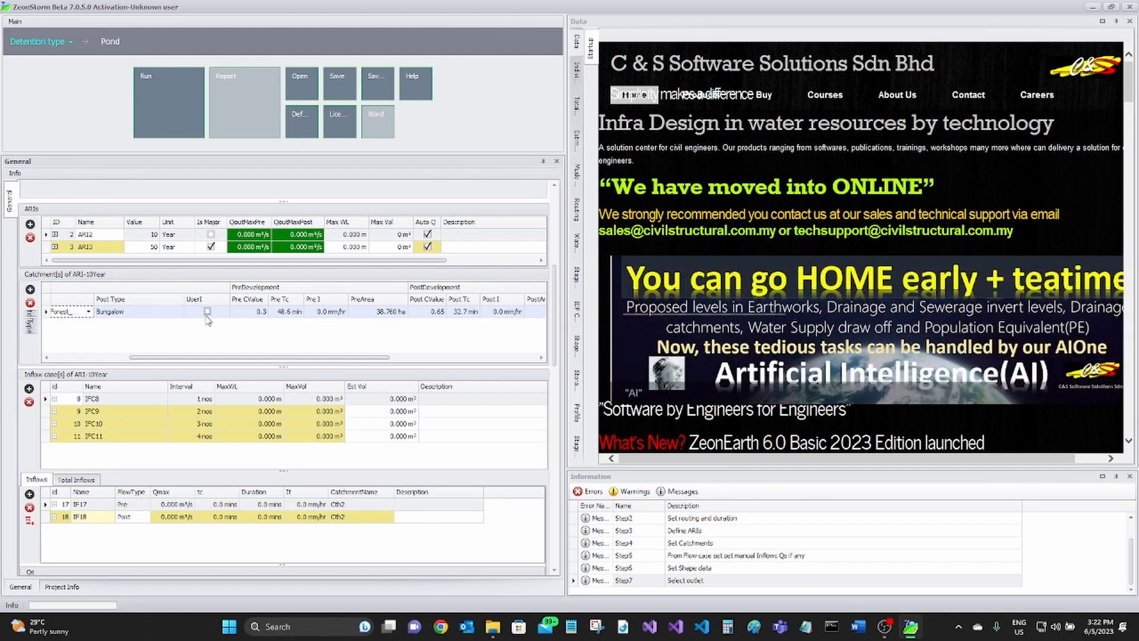
left_click_drag(244, 359, 254, 359)
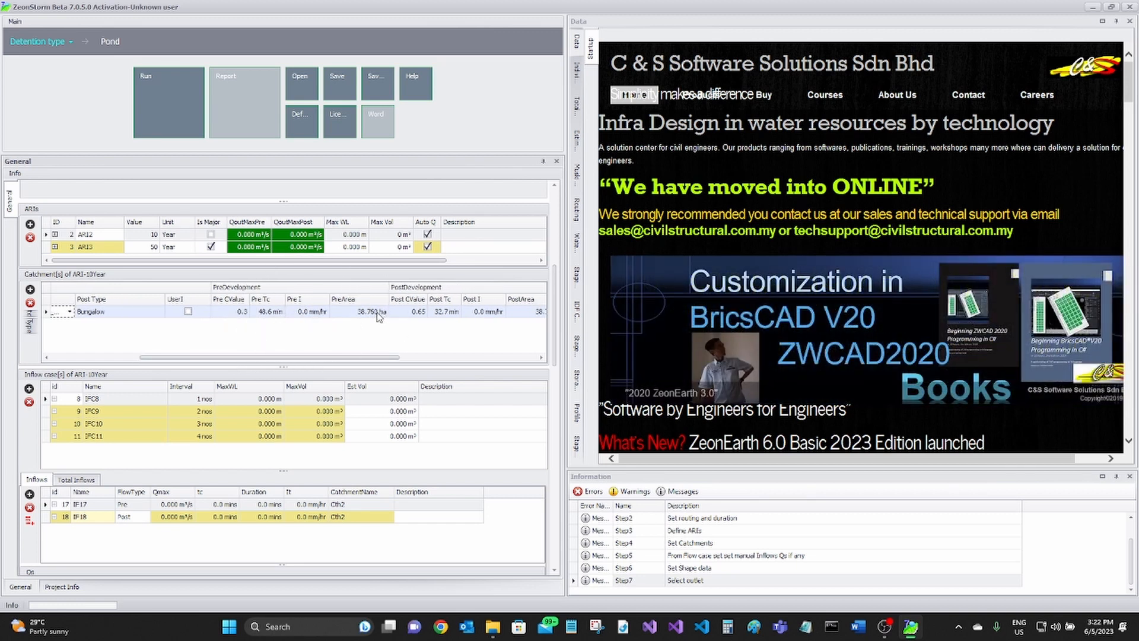
left_click_drag(368, 357, 458, 366)
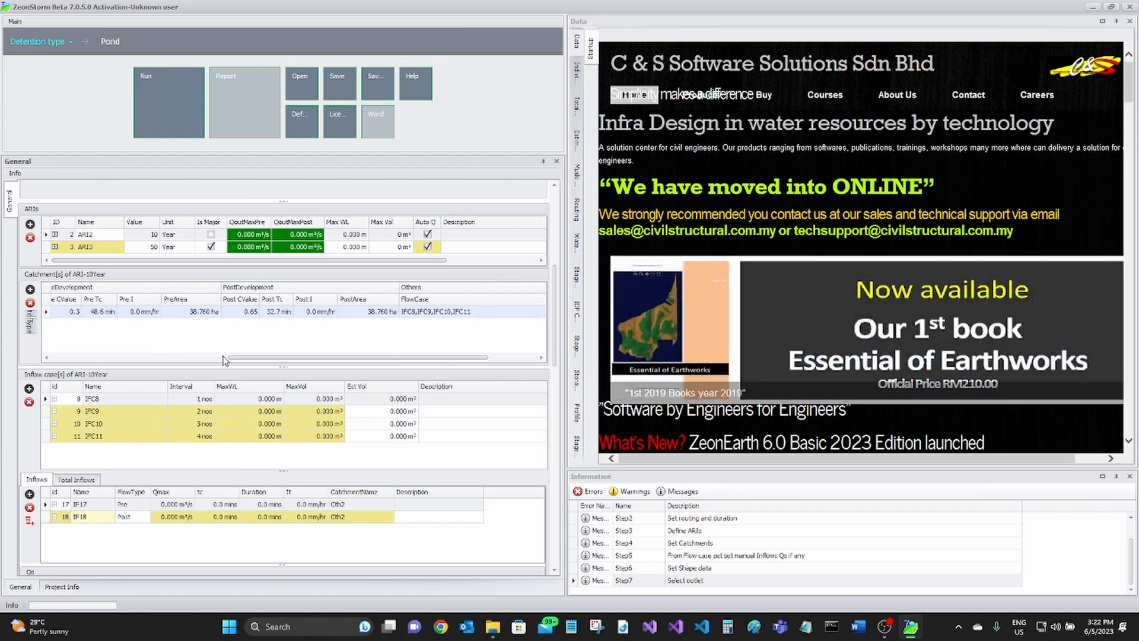
left_click(92, 247)
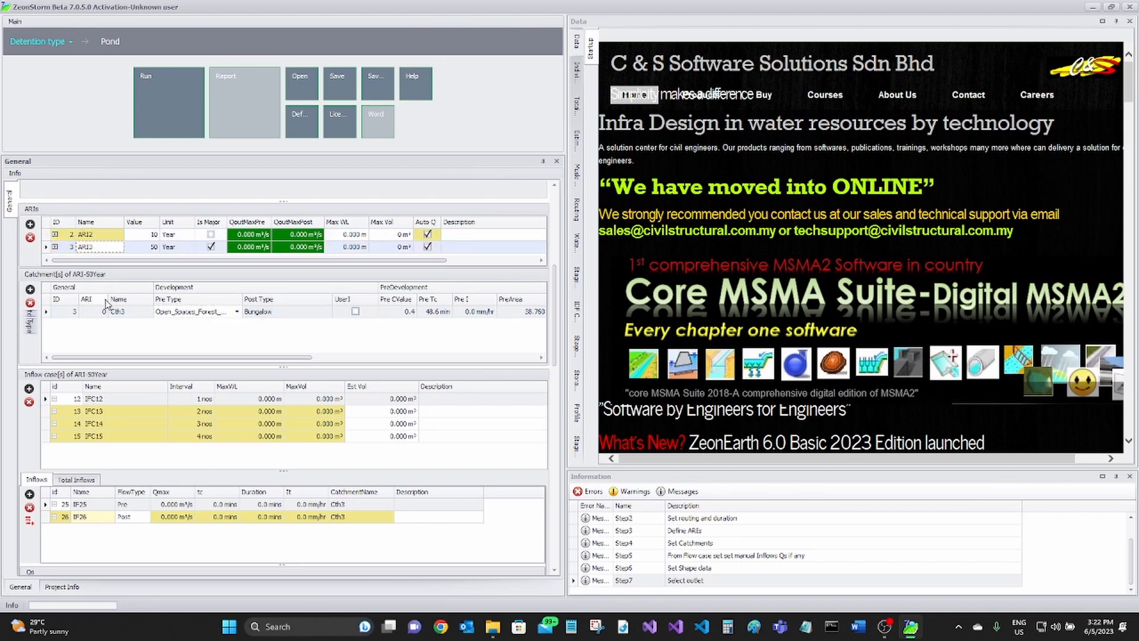
left_click(101, 238)
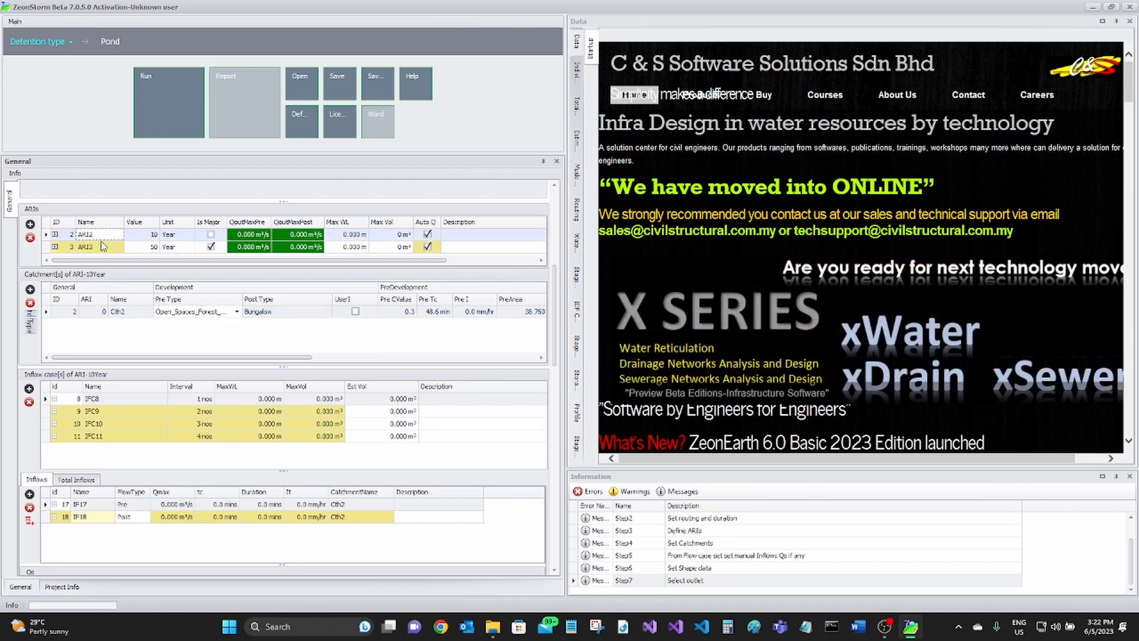
Select ARI3 and go through its inflow cases IFC12 to IFC15, comparing the pre and post inflows of each.
left_click(100, 248)
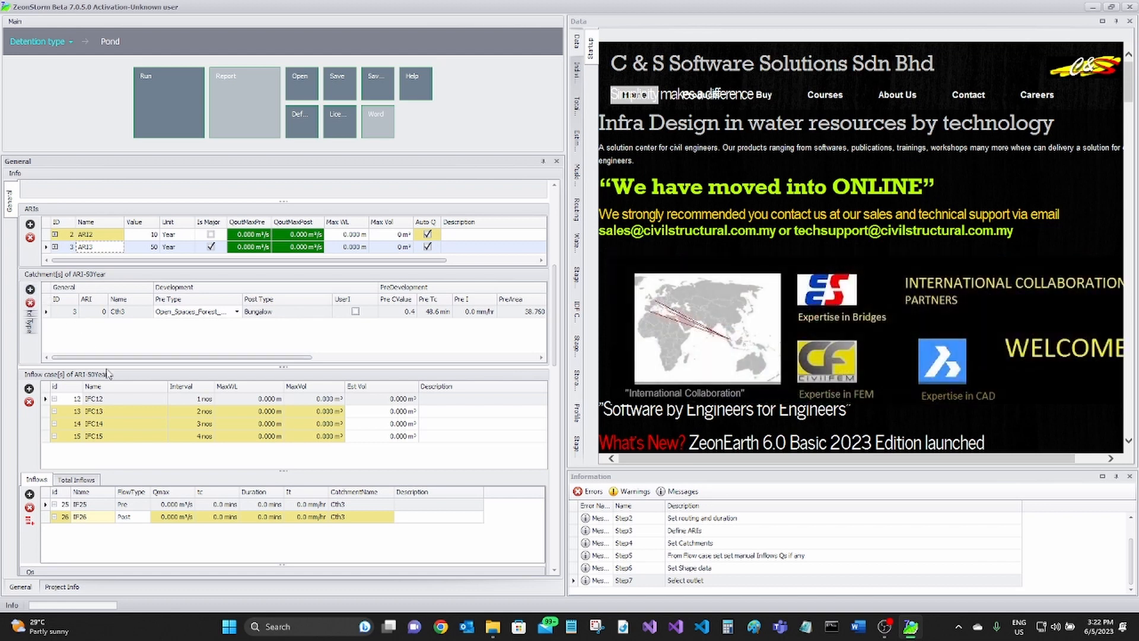
left_click_drag(555, 348, 555, 366)
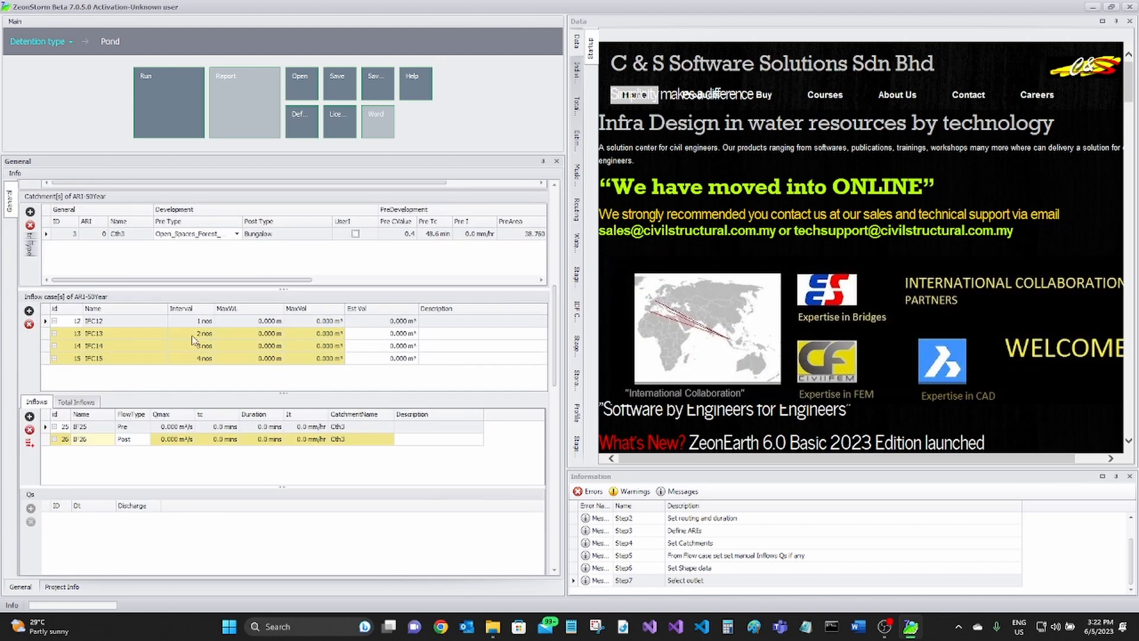
key("ctrl")
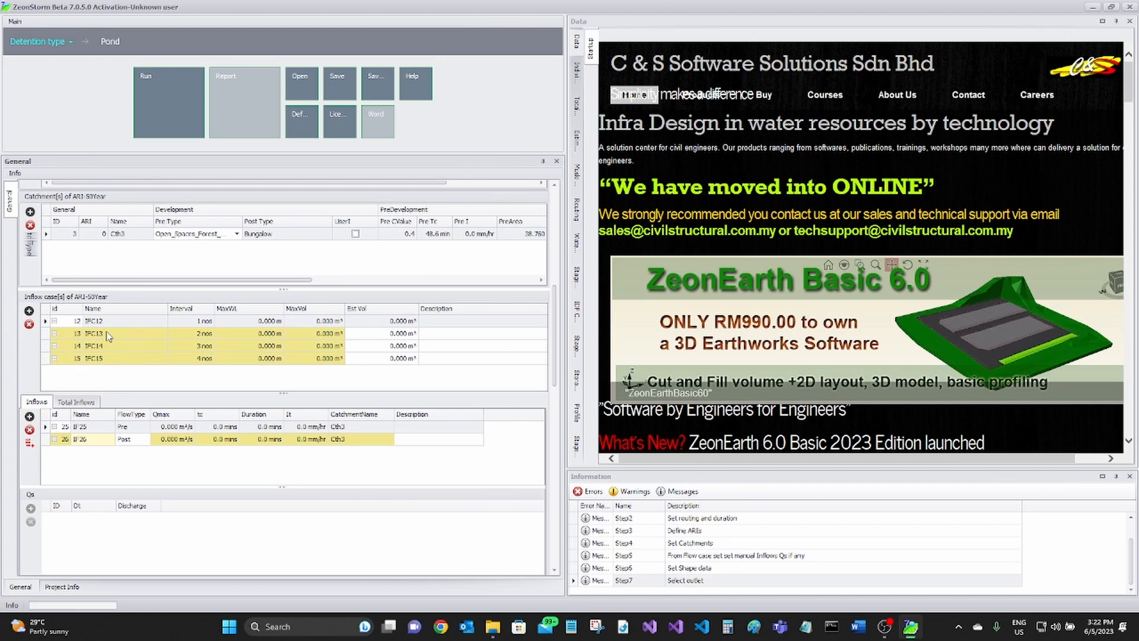
left_click(107, 322)
key("Down")
key("Down")
key("Down")
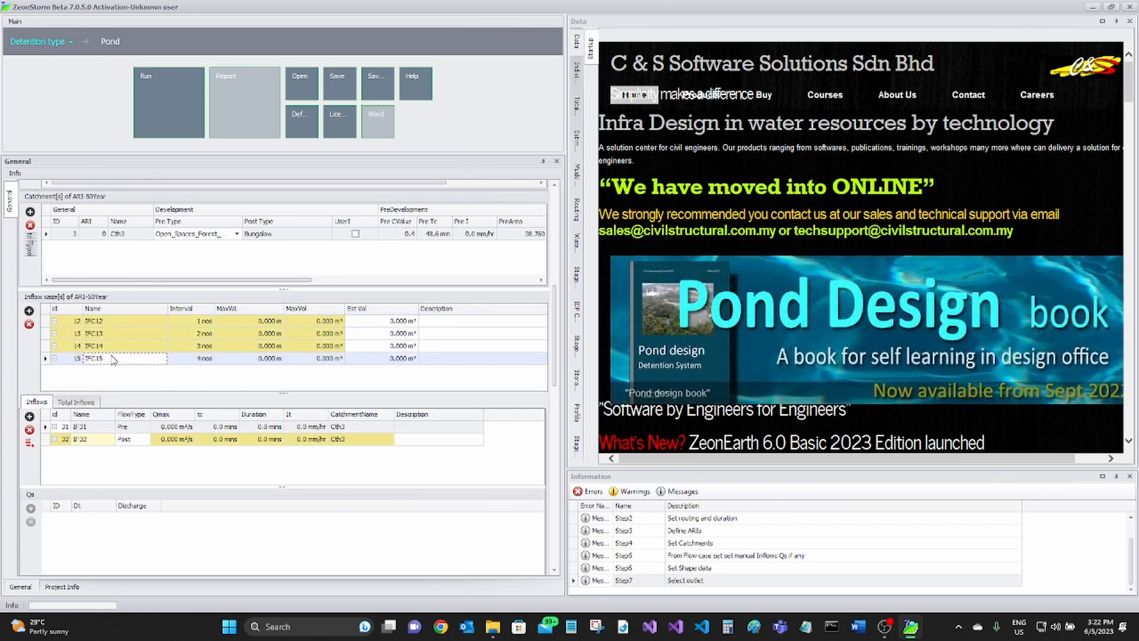
key("Up")
left_click(109, 330)
left_click(109, 323)
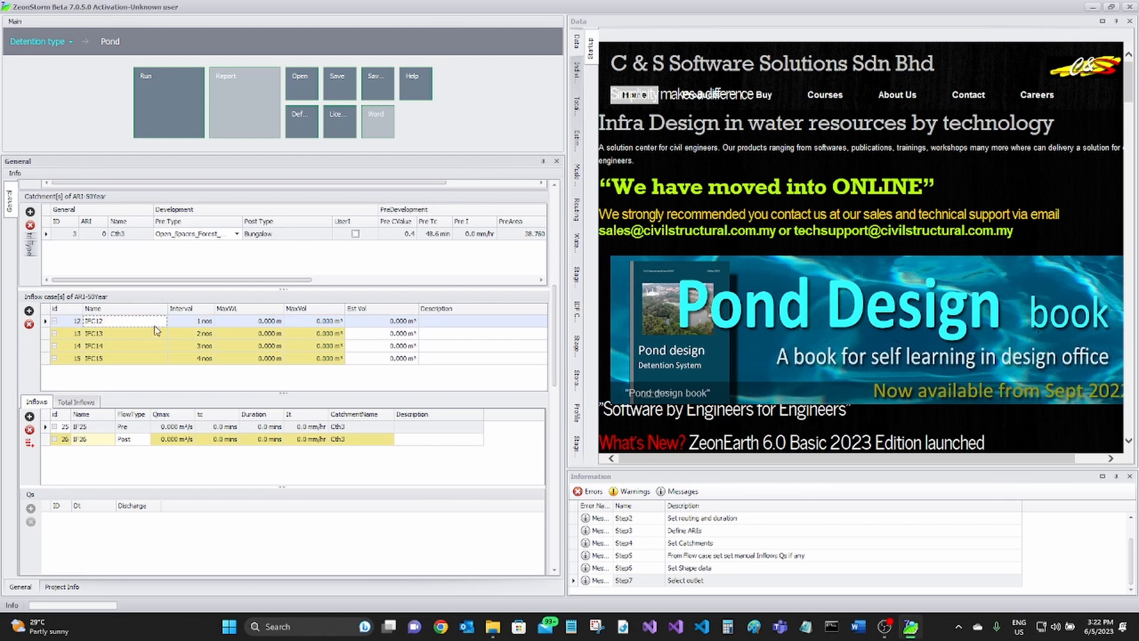
Check the duration start time and interval settings against ARI3's four inflow cases, ending on IFC12.
left_click_drag(558, 389, 556, 298)
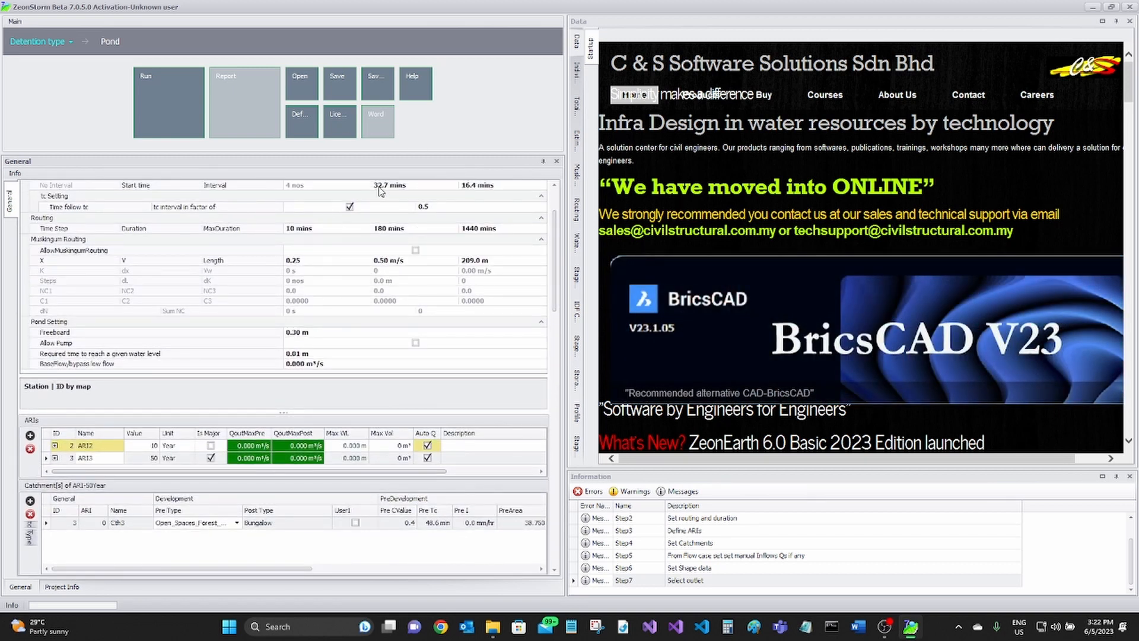
scroll(268, 364, "down", 3)
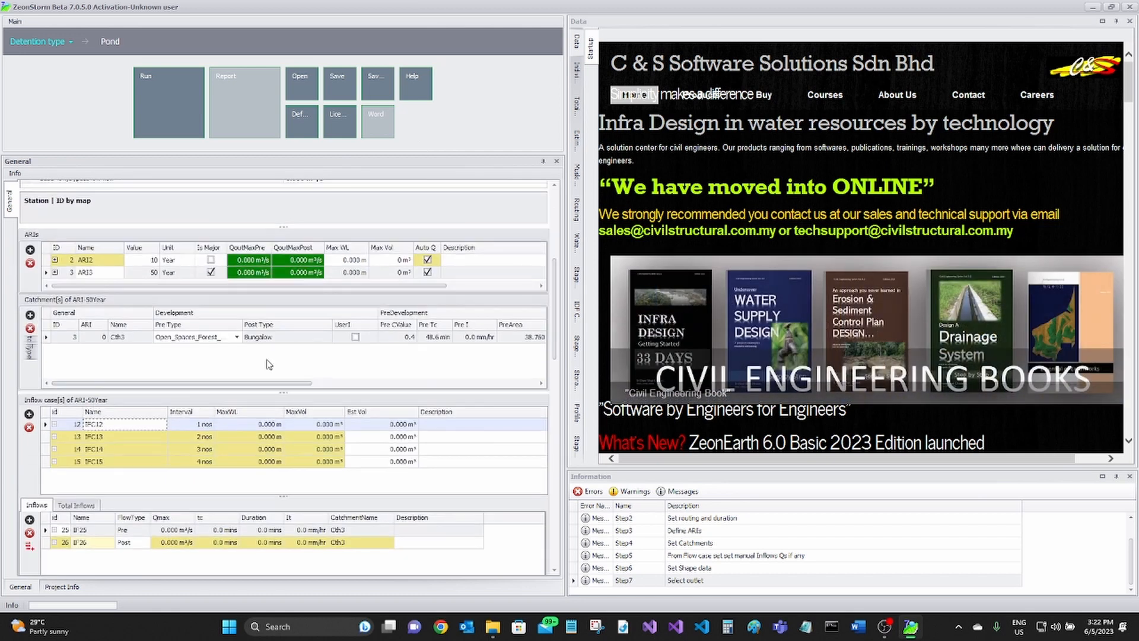
left_click(101, 437)
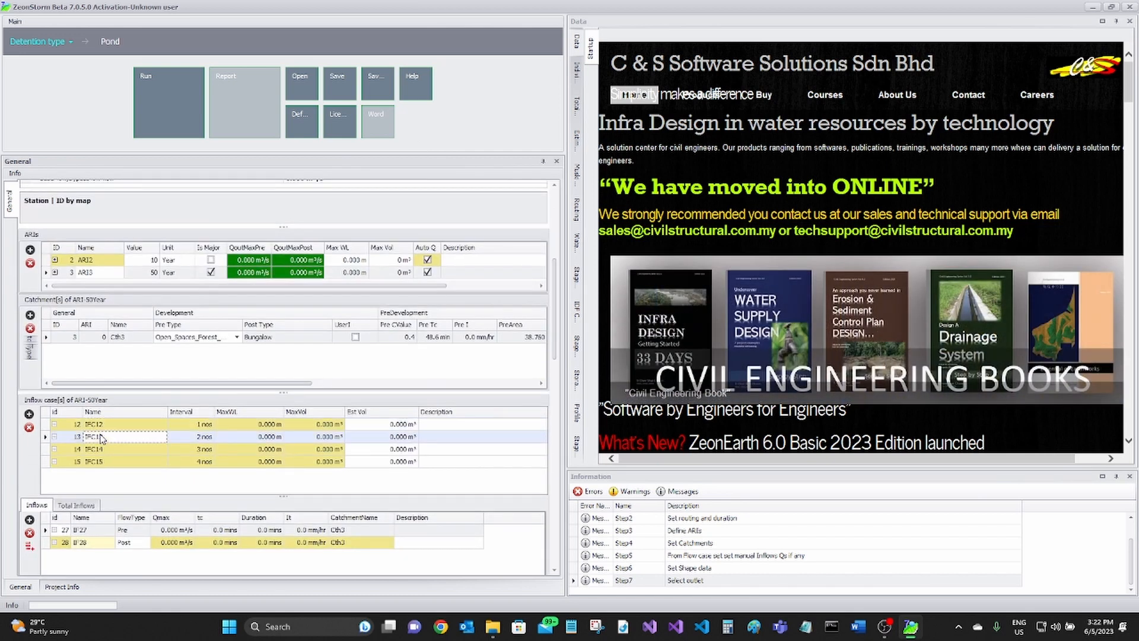
left_click(99, 451)
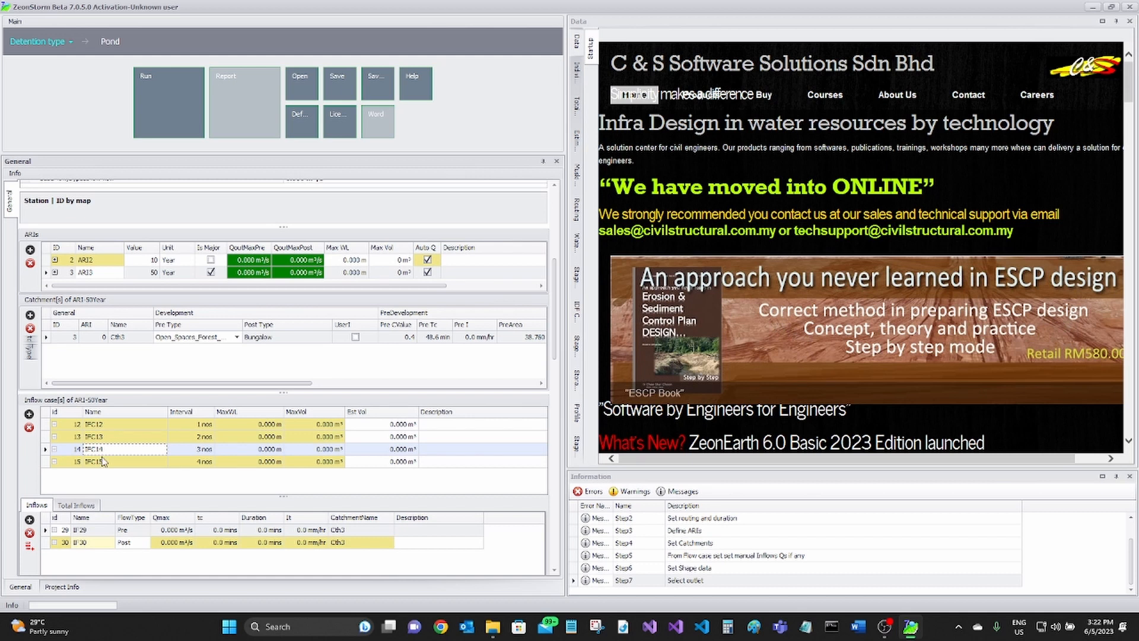
left_click(103, 463)
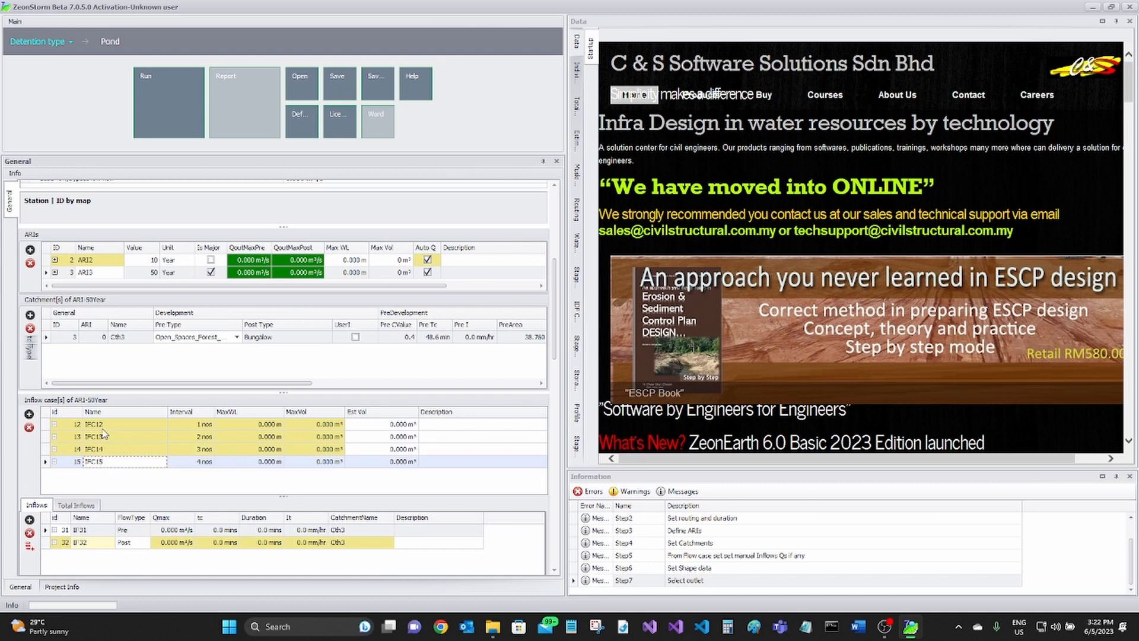
left_click(103, 429)
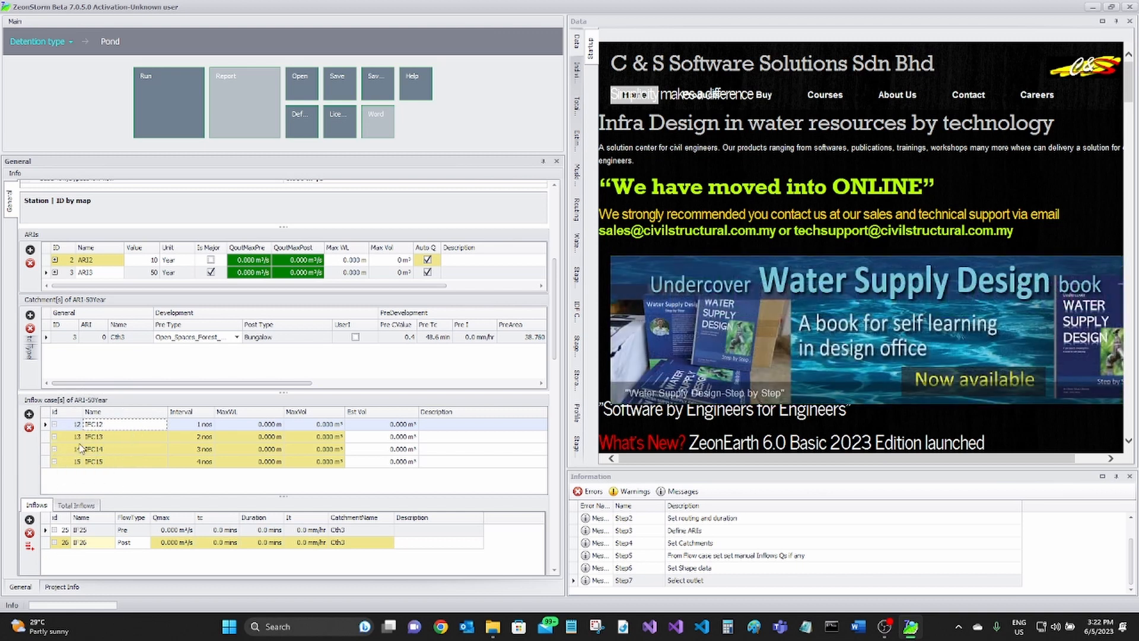
View the discharge tables of IFC12's post-development inflow IF26 and pre-development inflow IF25.
scroll(557, 350, "down", 5)
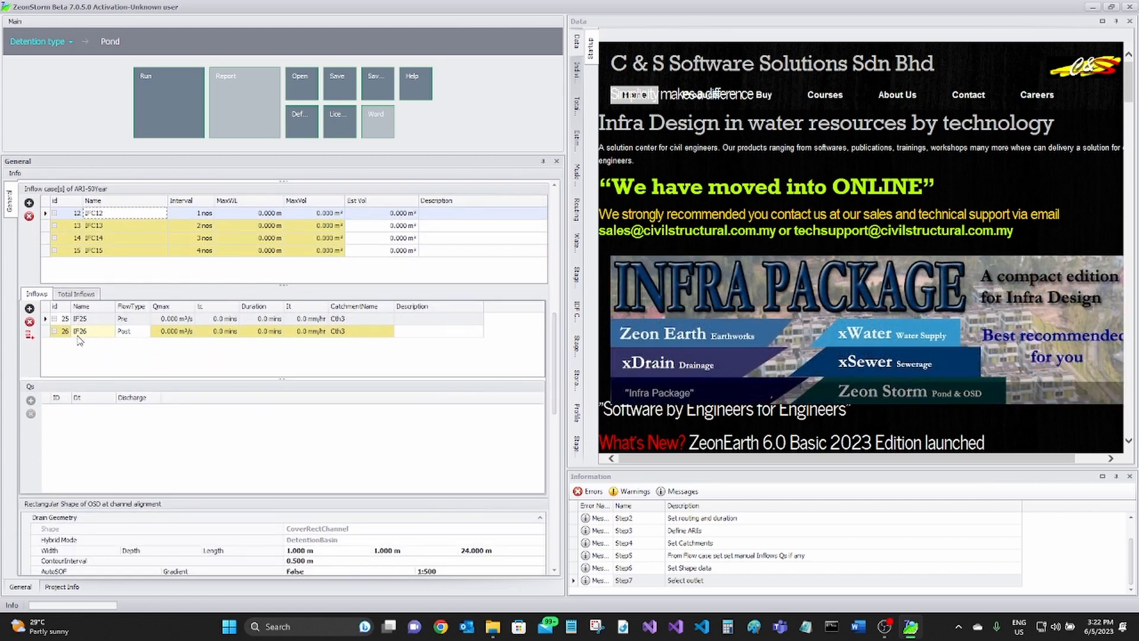
left_click(89, 332)
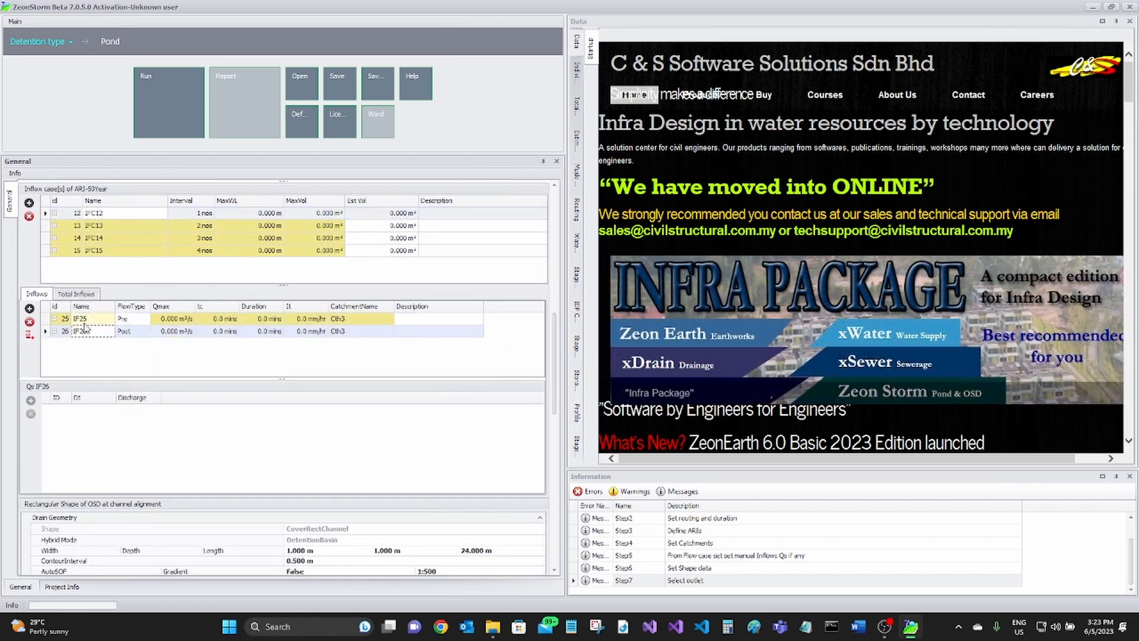
left_click(83, 322)
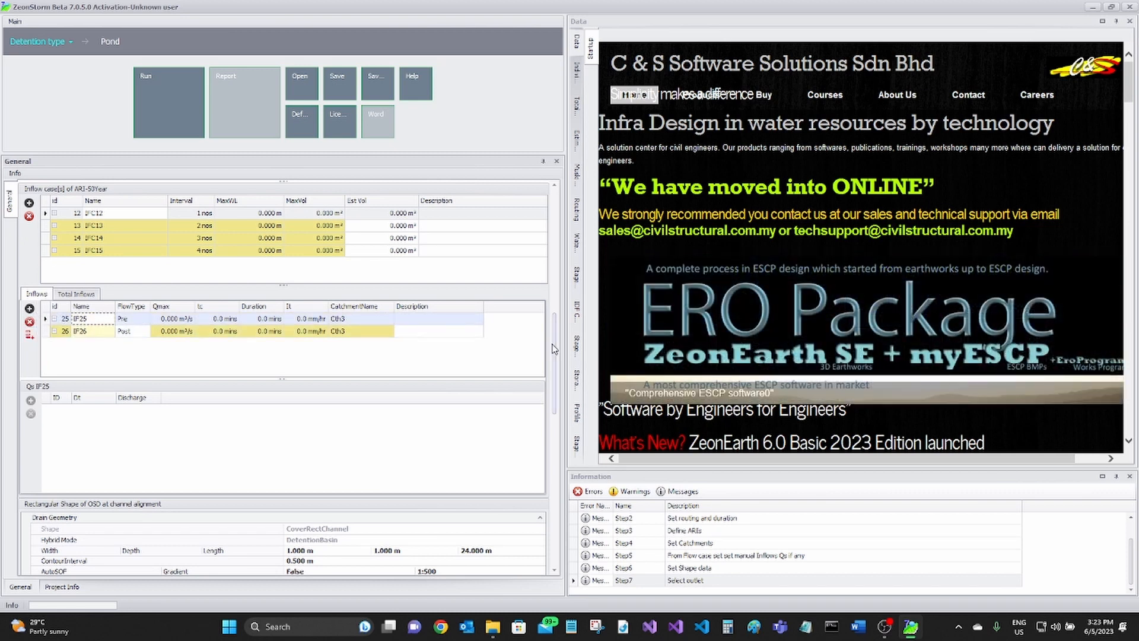
Examine the drain geometry and the storage outflow function table, including the pond areas entered for SOF2 and SOF1.
left_click_drag(553, 350, 552, 431)
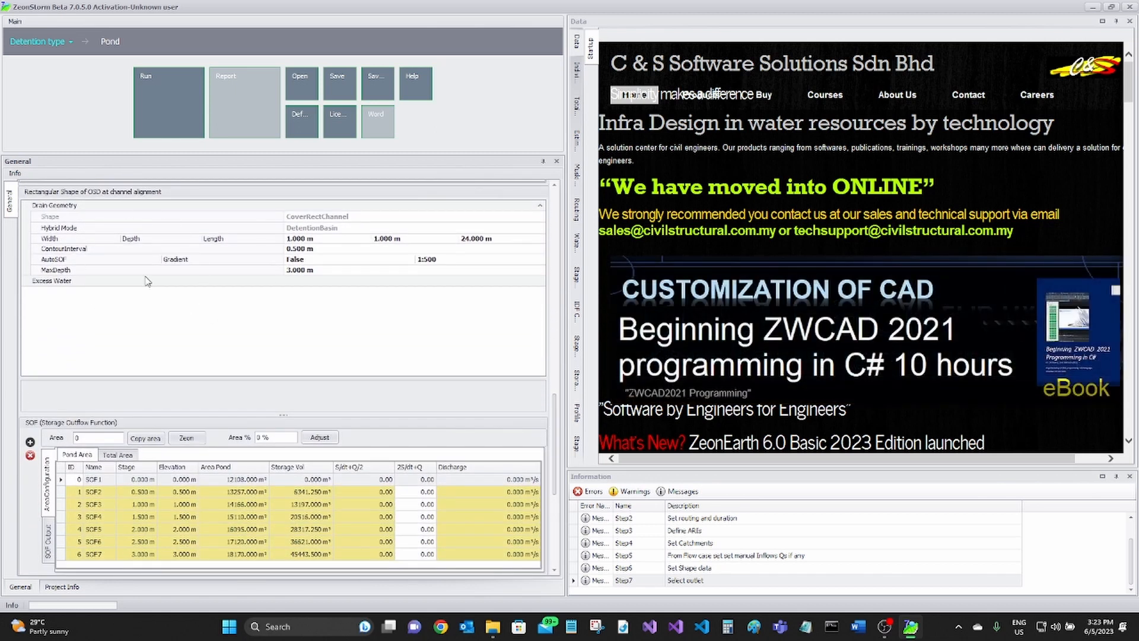
scroll(143, 329, "down", 3)
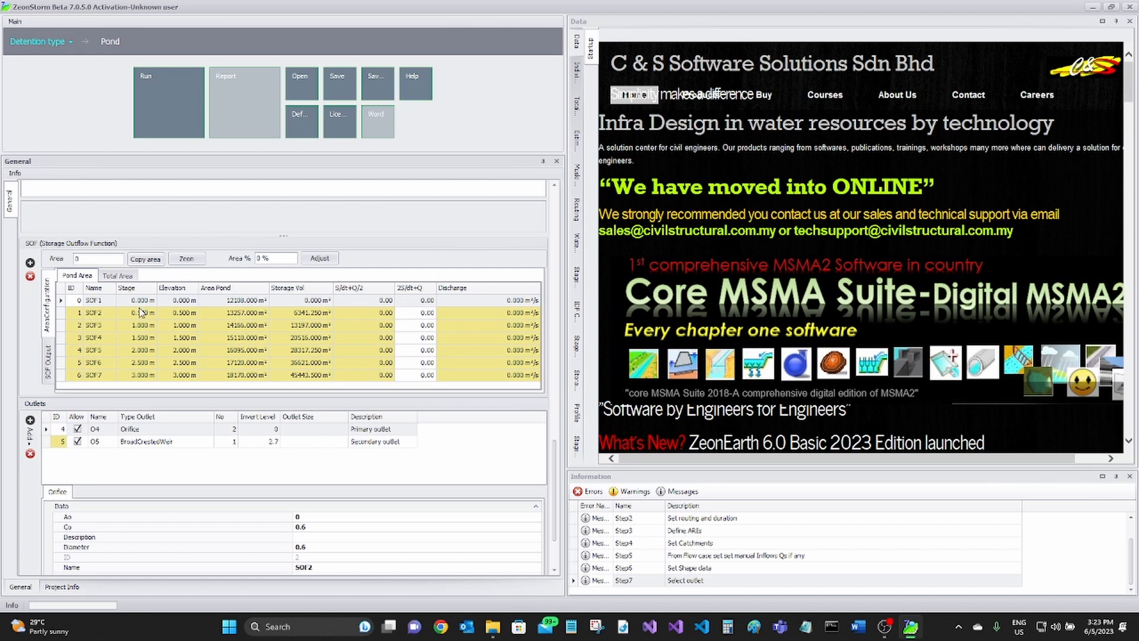
left_click(224, 312)
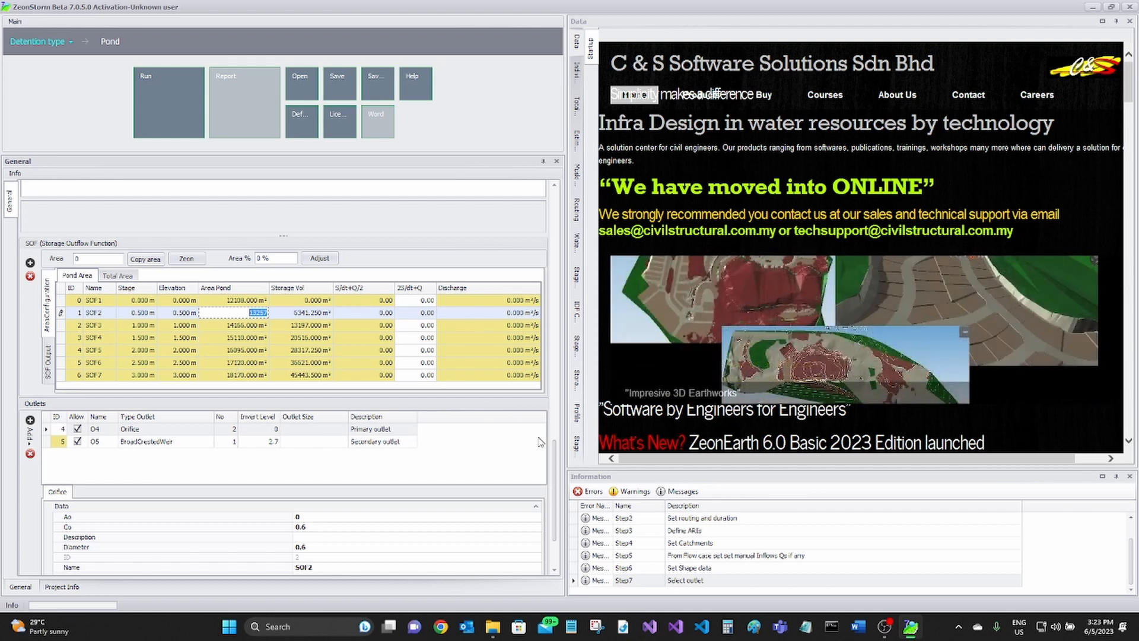
scroll(554, 457, "down", 2)
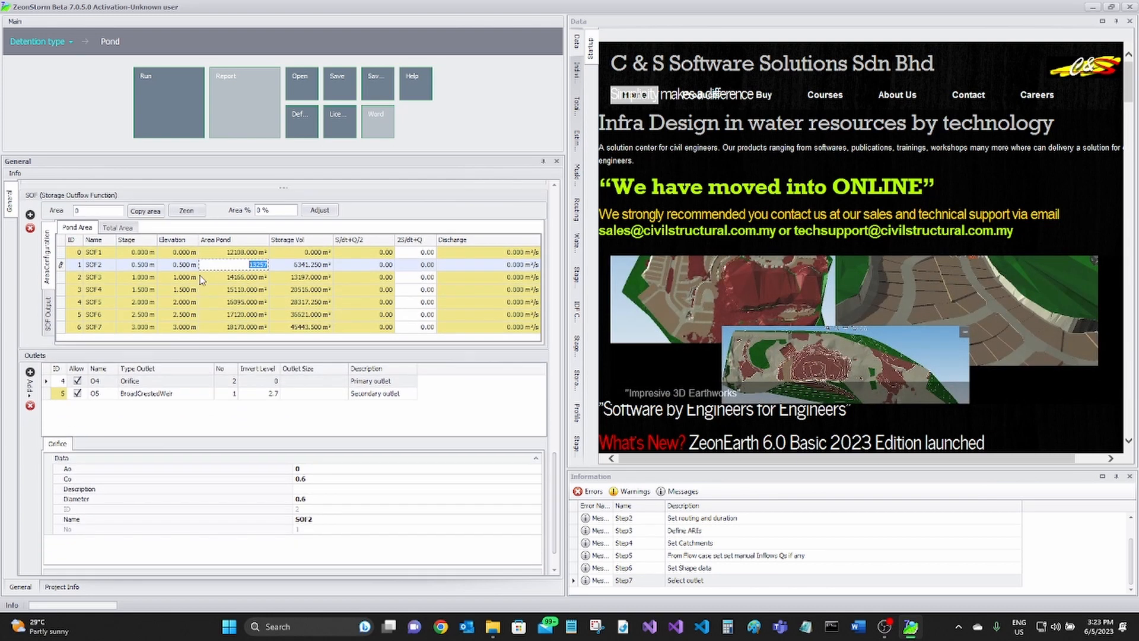
left_click(226, 255)
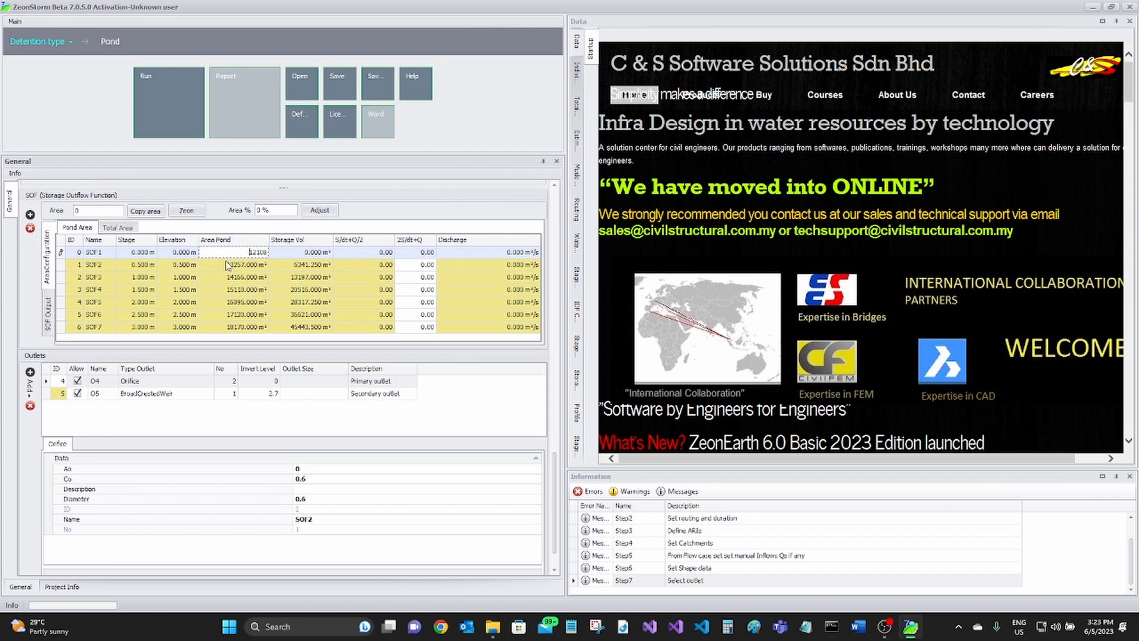
scroll(548, 475, "down", 2)
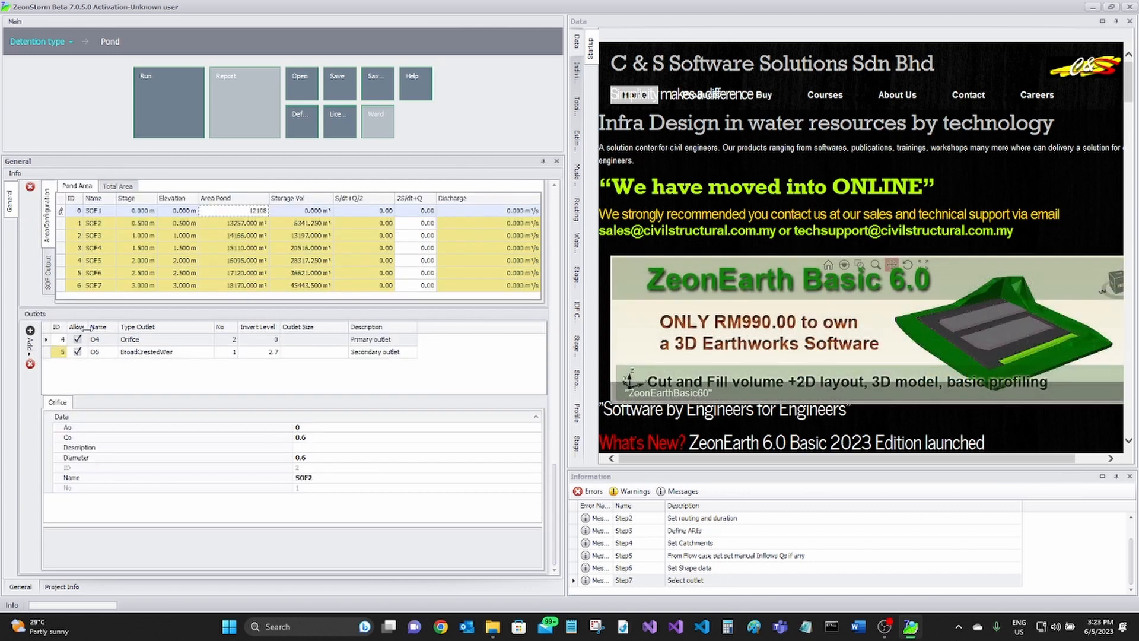
Review the outlet types that can be added and the parameters of the orifice and broad-crested weir outlets.
left_click(30, 344)
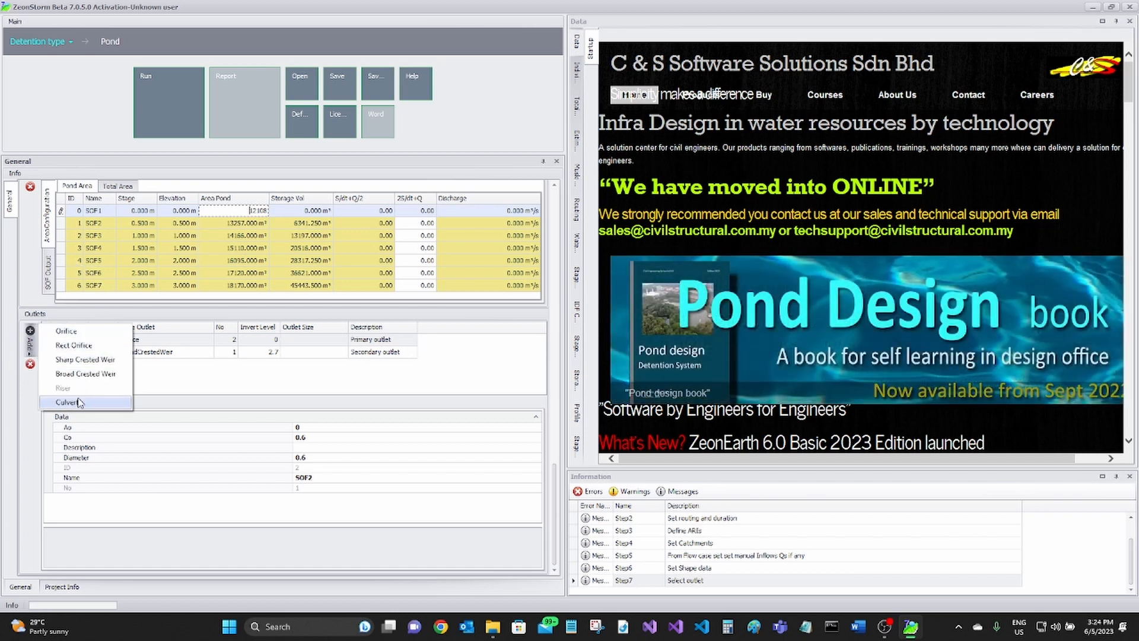
key("ctrl")
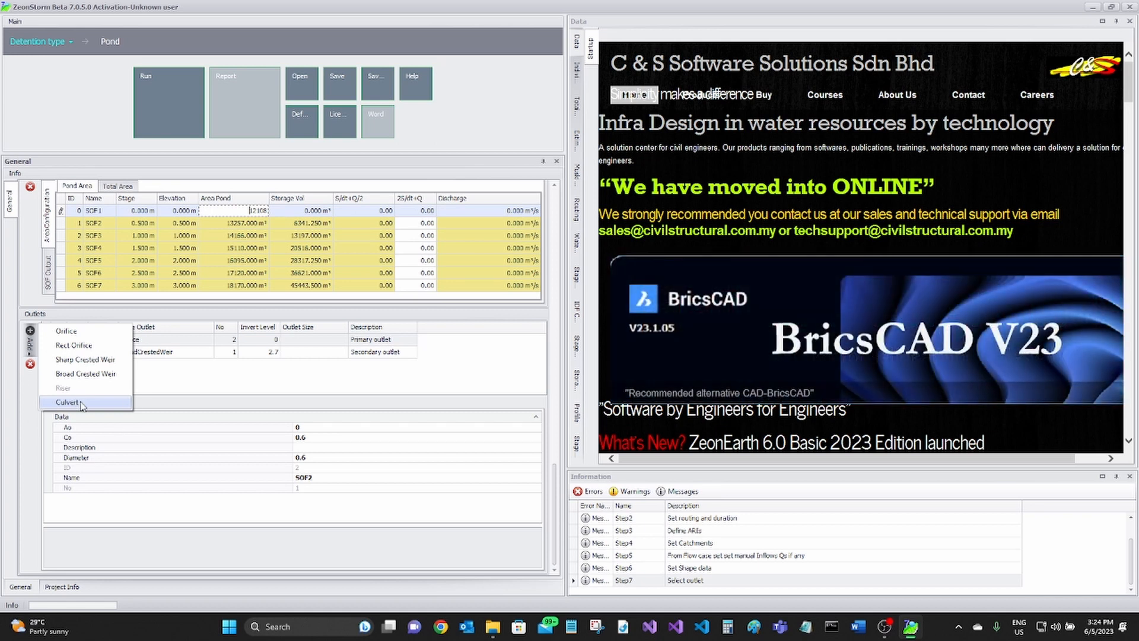
key("ctrl")
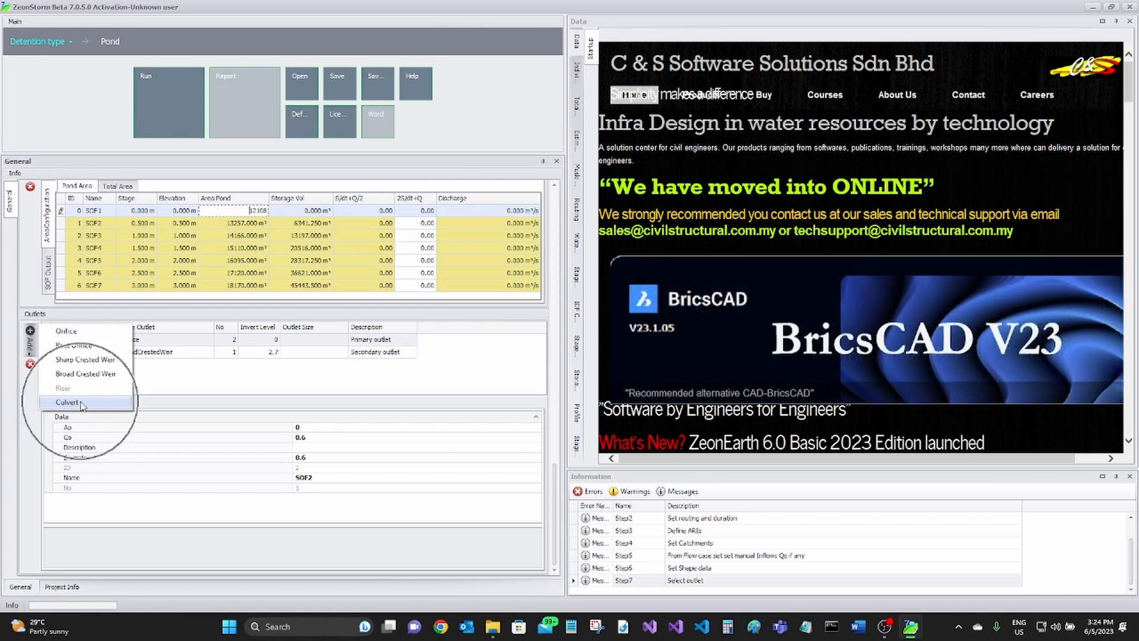
left_click(67, 330)
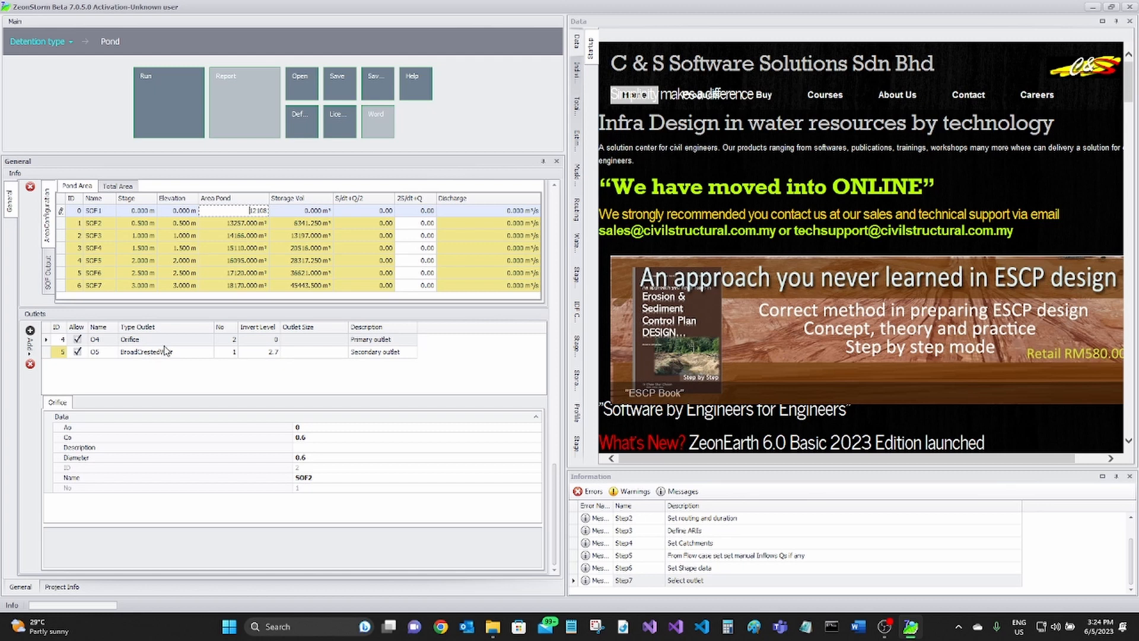
left_click(330, 343)
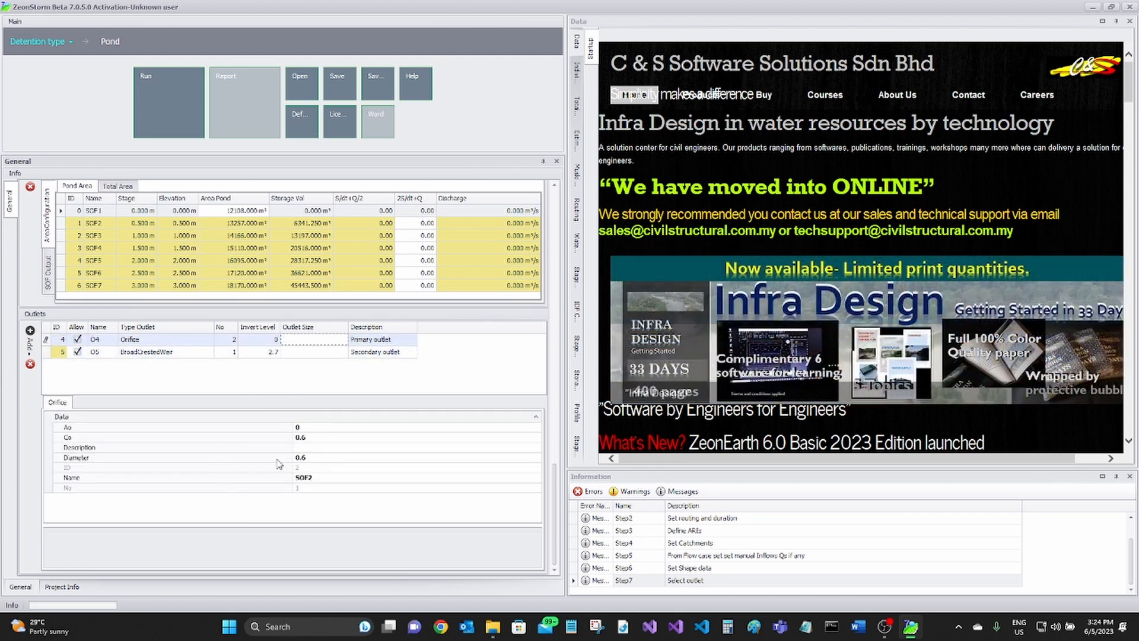
left_click(310, 354)
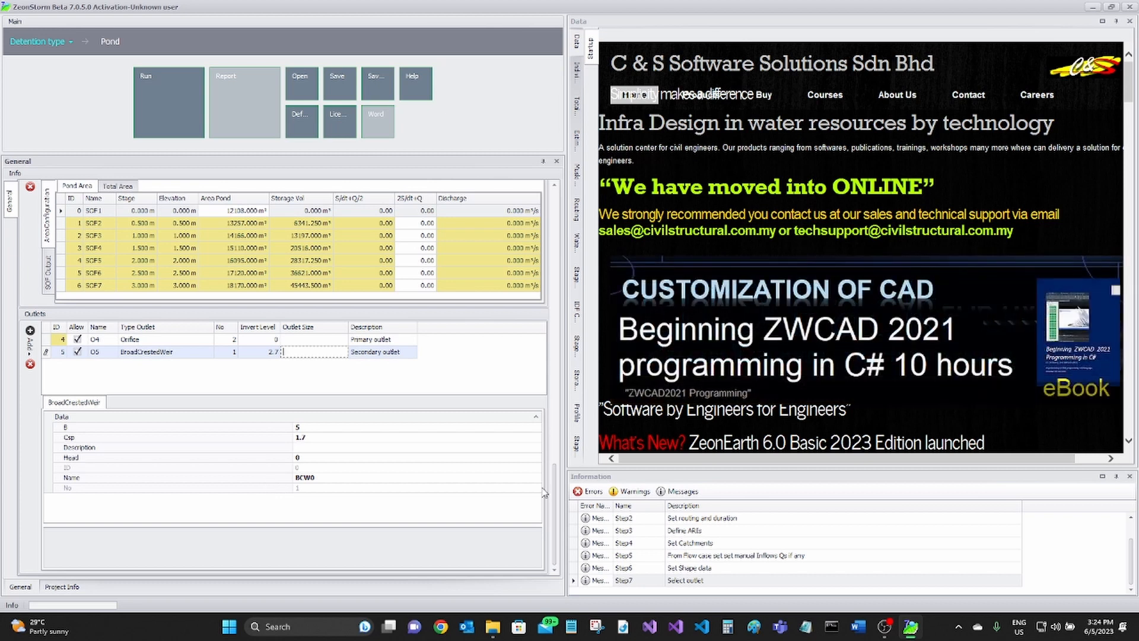
Run the detention pond analysis and close the completion message.
left_click_drag(555, 496, 555, 321)
left_click(575, 175)
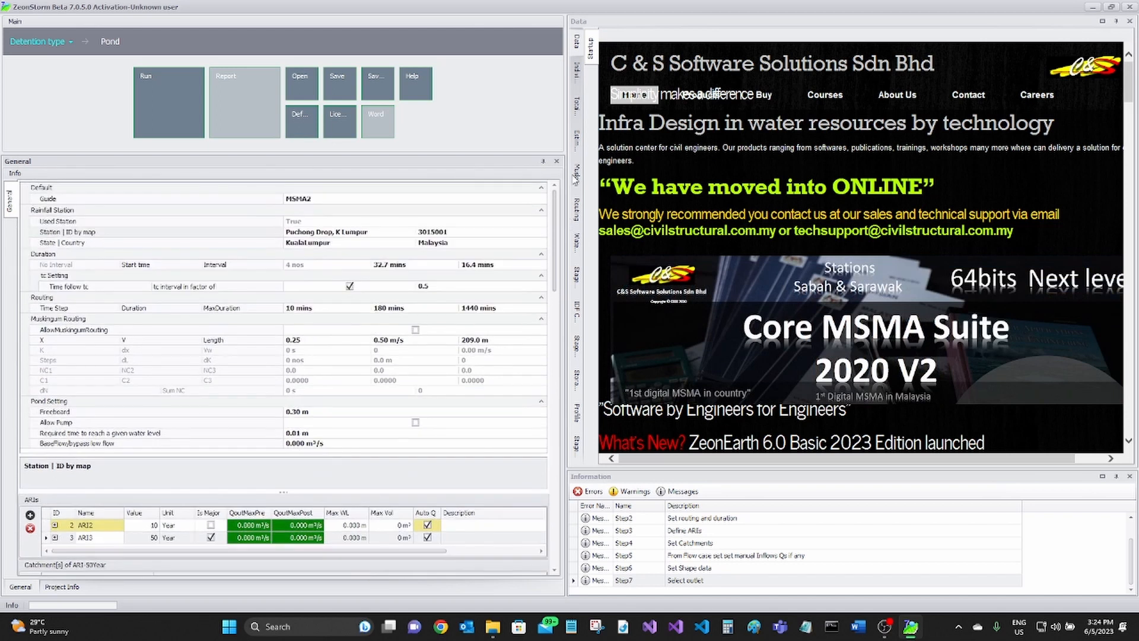
left_click(164, 94)
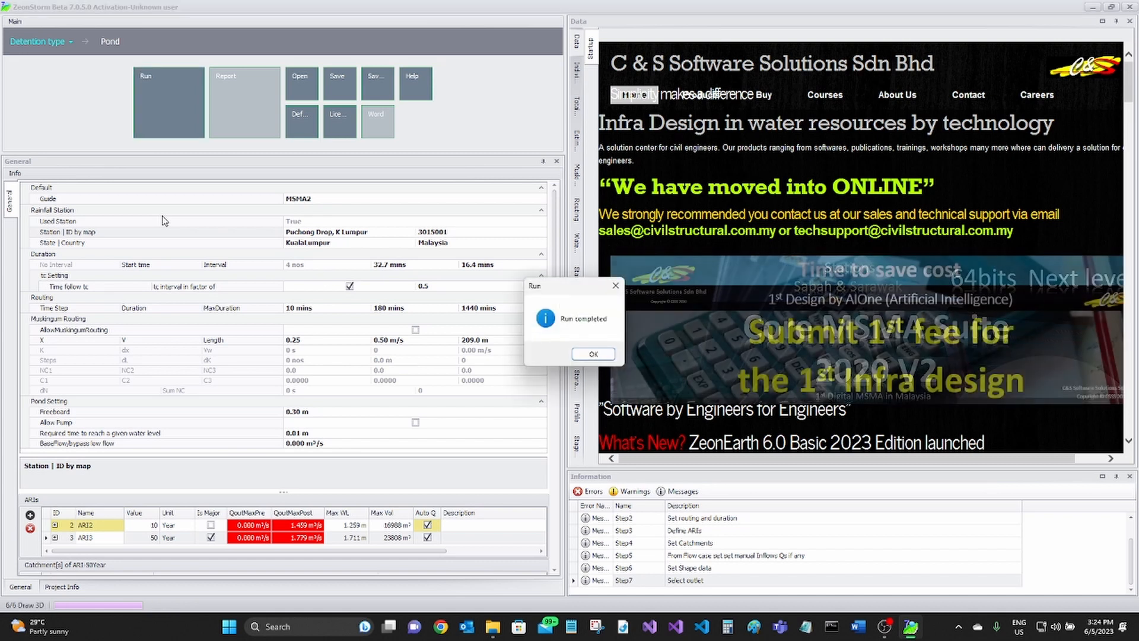
left_click(592, 354)
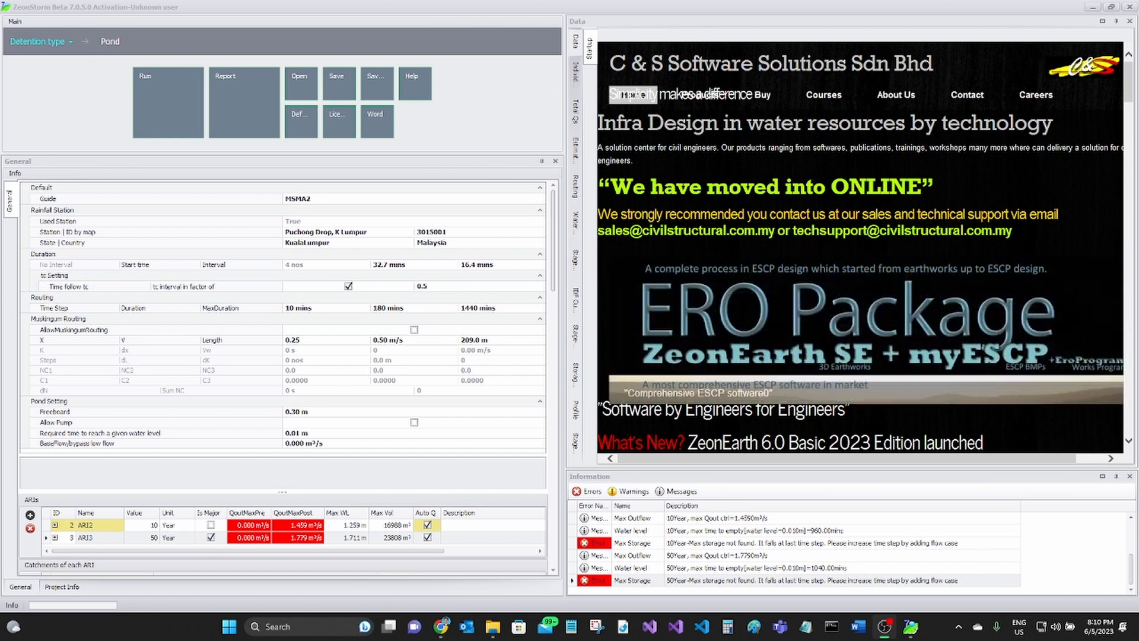
Browse the result charts from individual and total inflows through estimates, routing, stage storage, IDF and storage versus time to the profile.
left_click(579, 81)
left_click(577, 109)
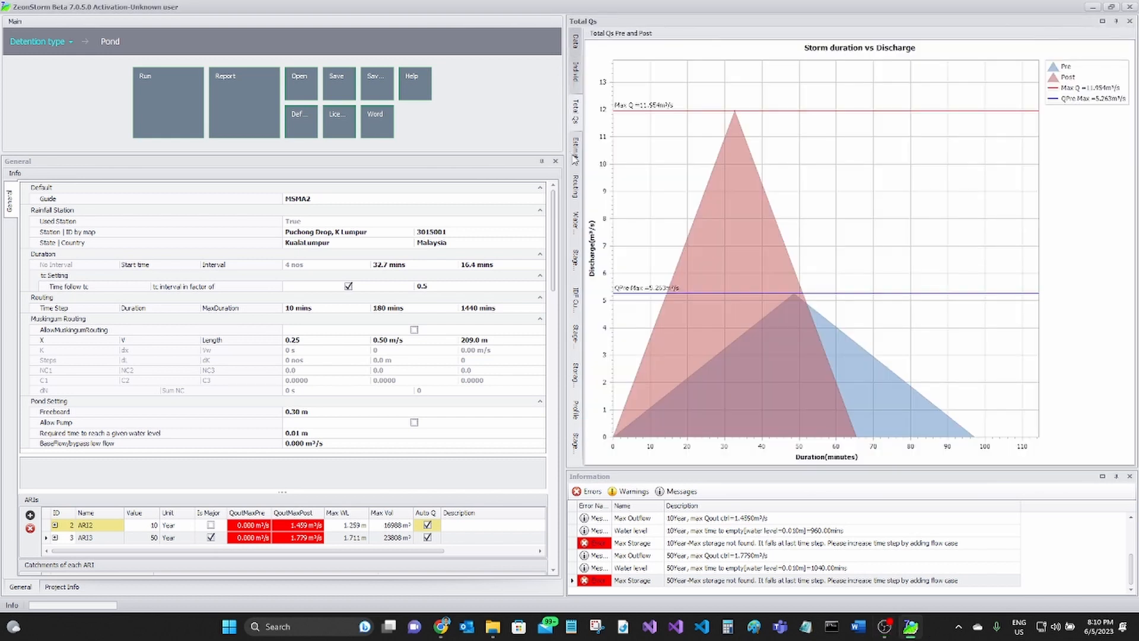
left_click(574, 155)
left_click(574, 189)
left_click(575, 223)
left_click(574, 262)
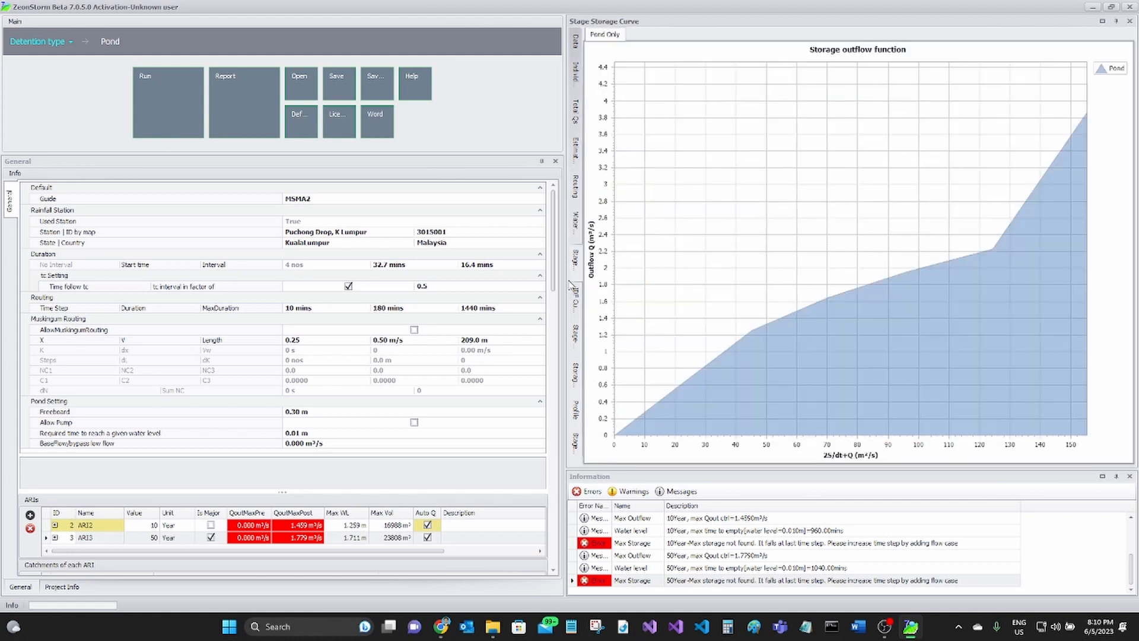
left_click(578, 300)
left_click(575, 333)
left_click(577, 374)
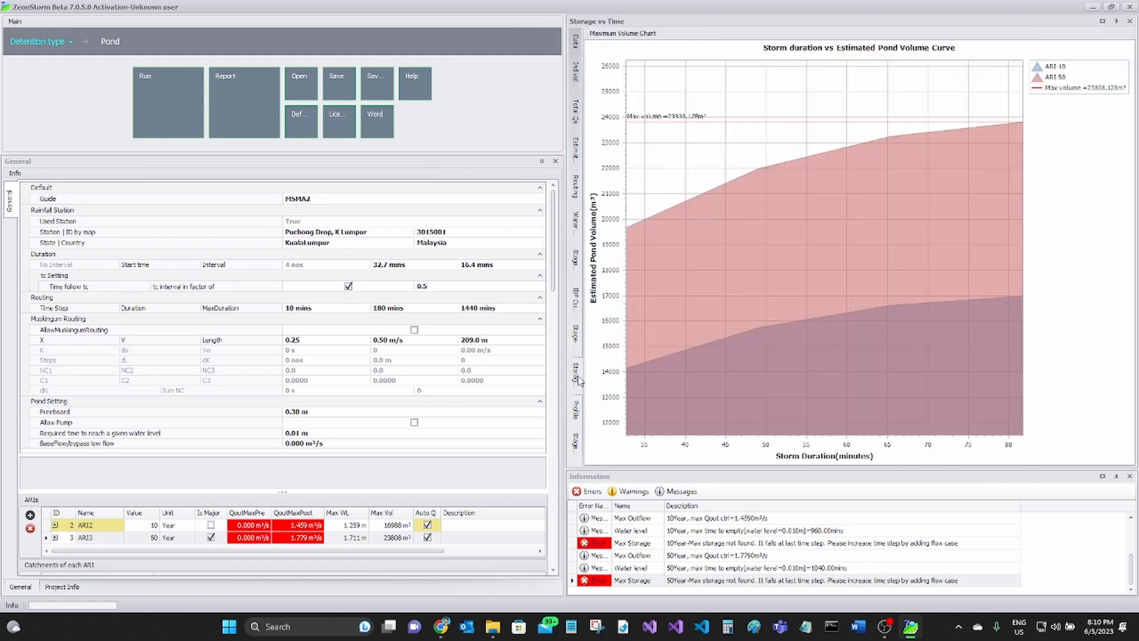
left_click(576, 409)
left_click(574, 439)
In the routing results, display the 10-year discharge curve for the 32.7-minute inflow case IFC8.
left_click(577, 188)
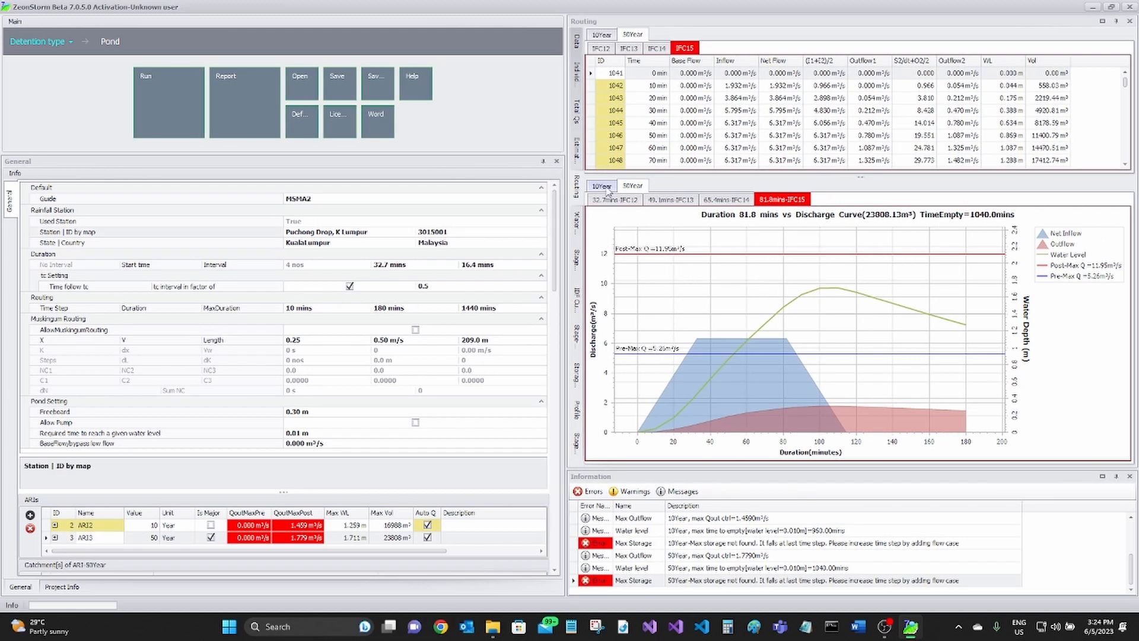
key("ctrl")
key("ctrl")
left_click(602, 187)
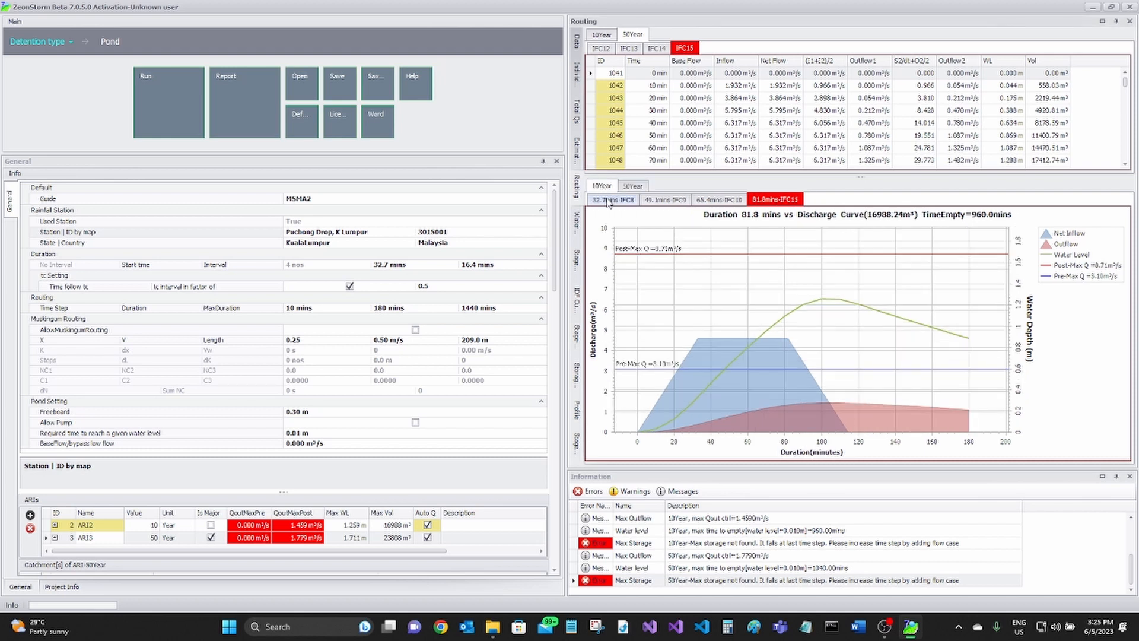
left_click(608, 201)
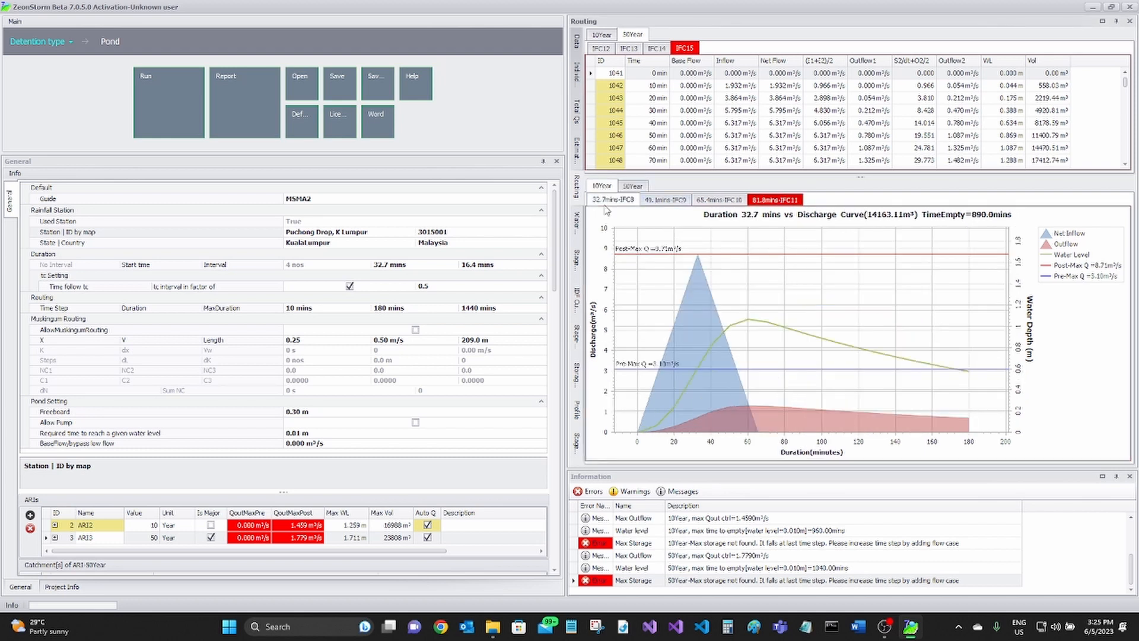
Compare the 10-year discharge curves of the 49.1, 65.4 and 81.8-minute cases IFC9 to IFC11 with the 32.7-minute case IFC8.
left_click(665, 200)
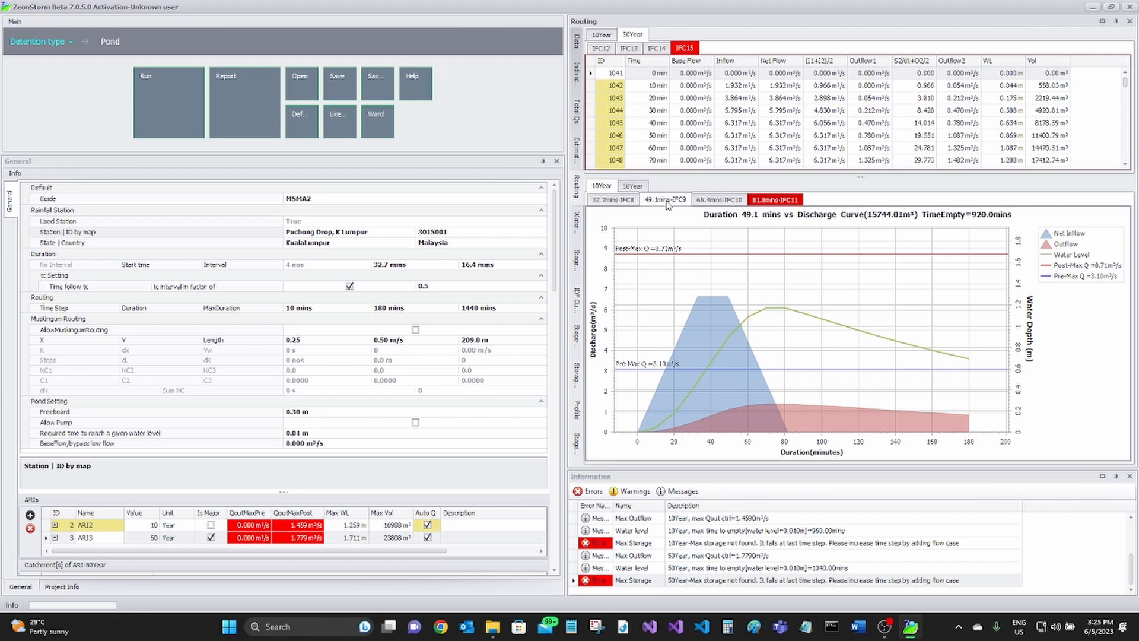
left_click(712, 201)
left_click(777, 200)
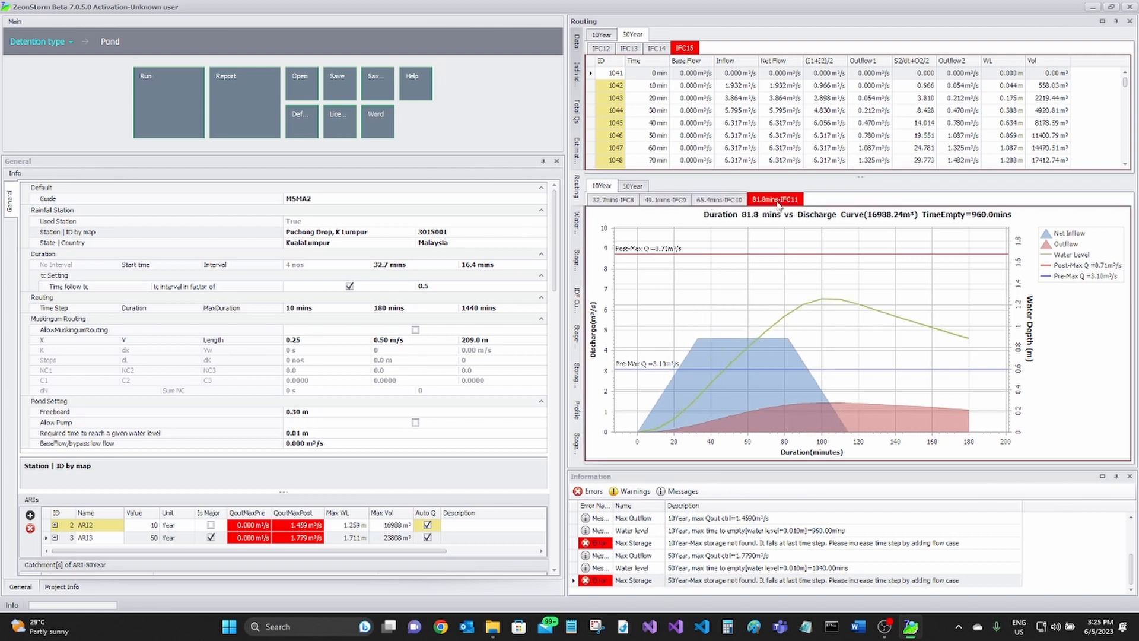
left_click(613, 200)
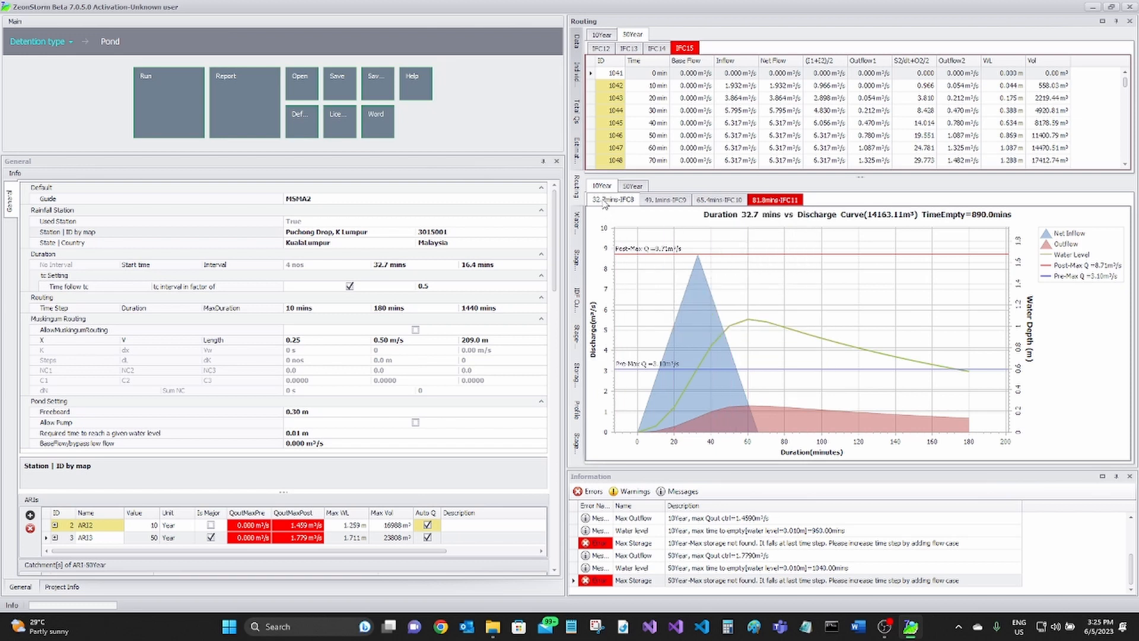
left_click(657, 201)
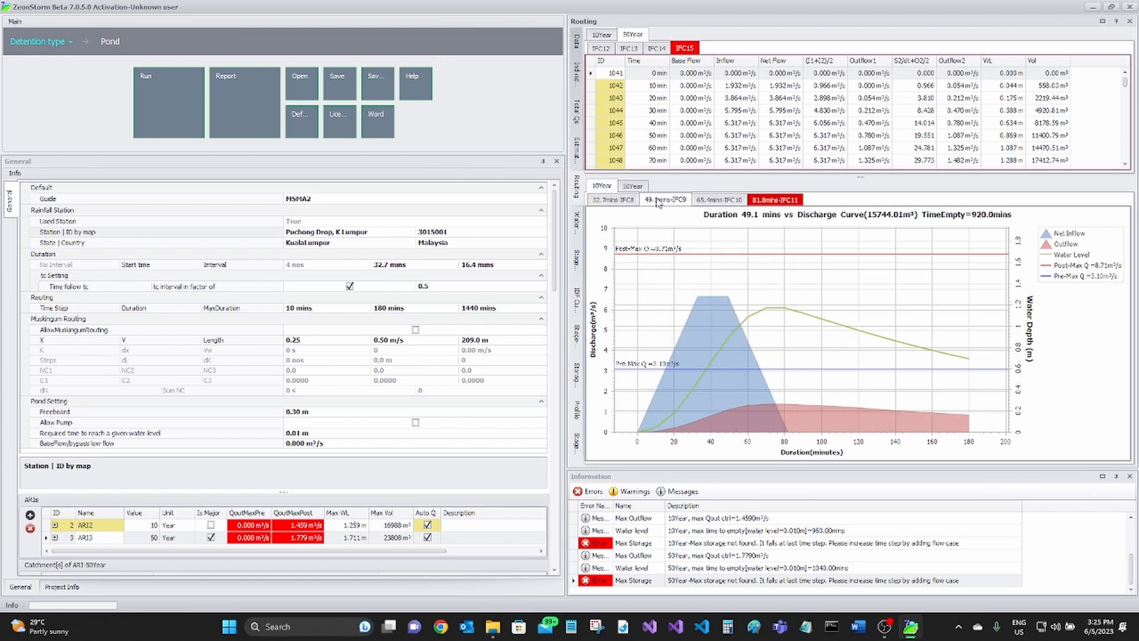
left_click(707, 202)
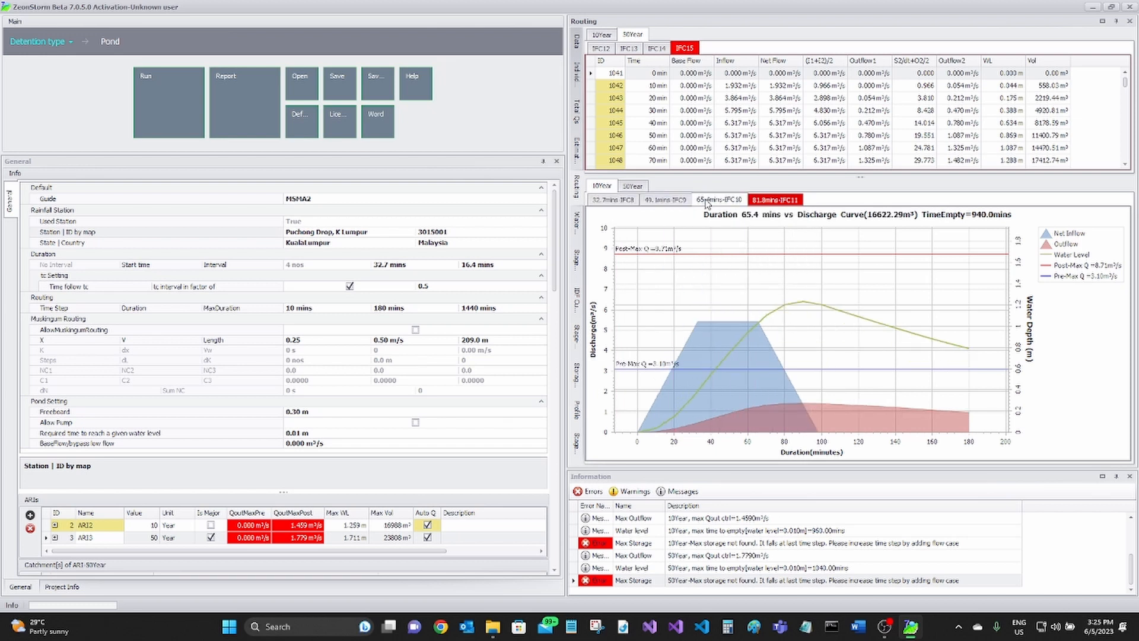
left_click(765, 204)
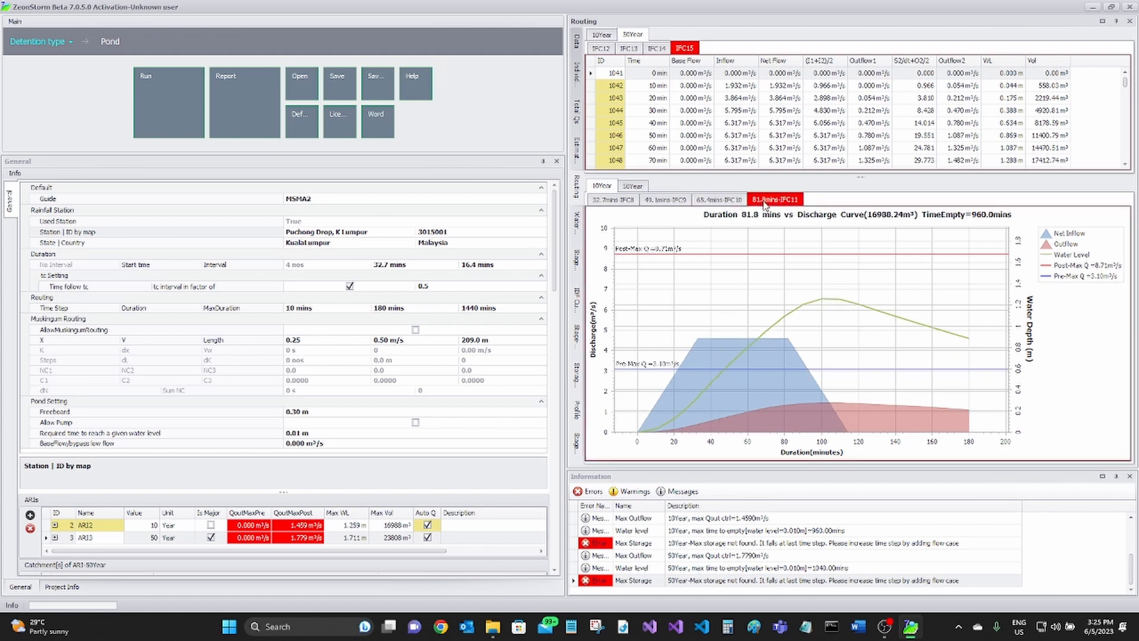
Flip repeatedly through the 10-year curves IFC8 to IFC11 in both directions to compare the inflow shape and water level across durations.
left_click(612, 202)
left_click(658, 204)
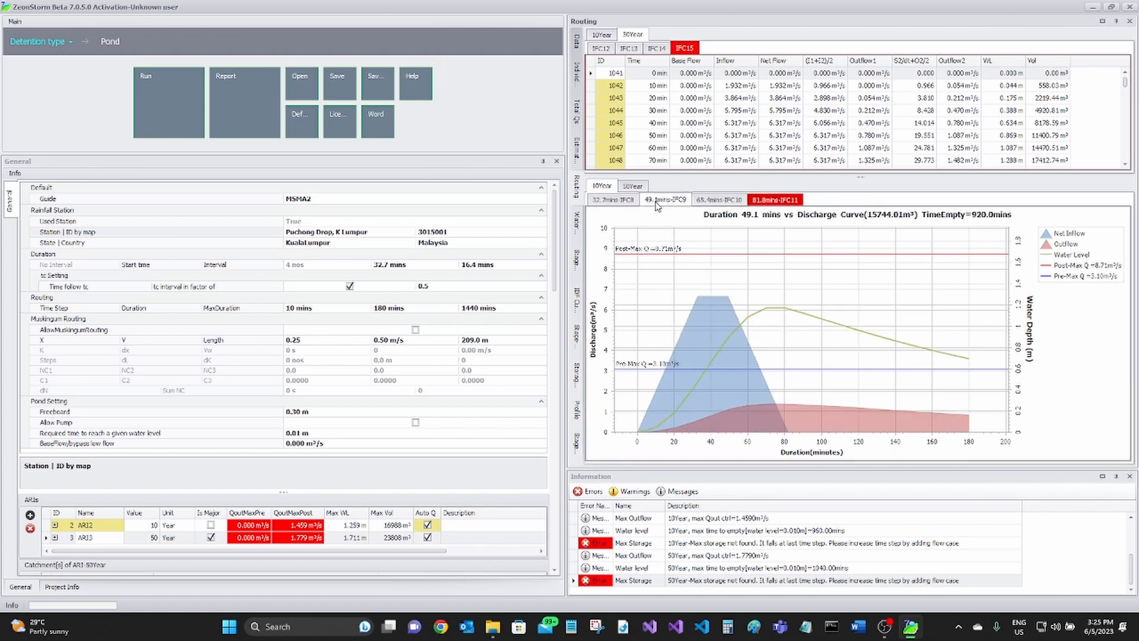
left_click(701, 202)
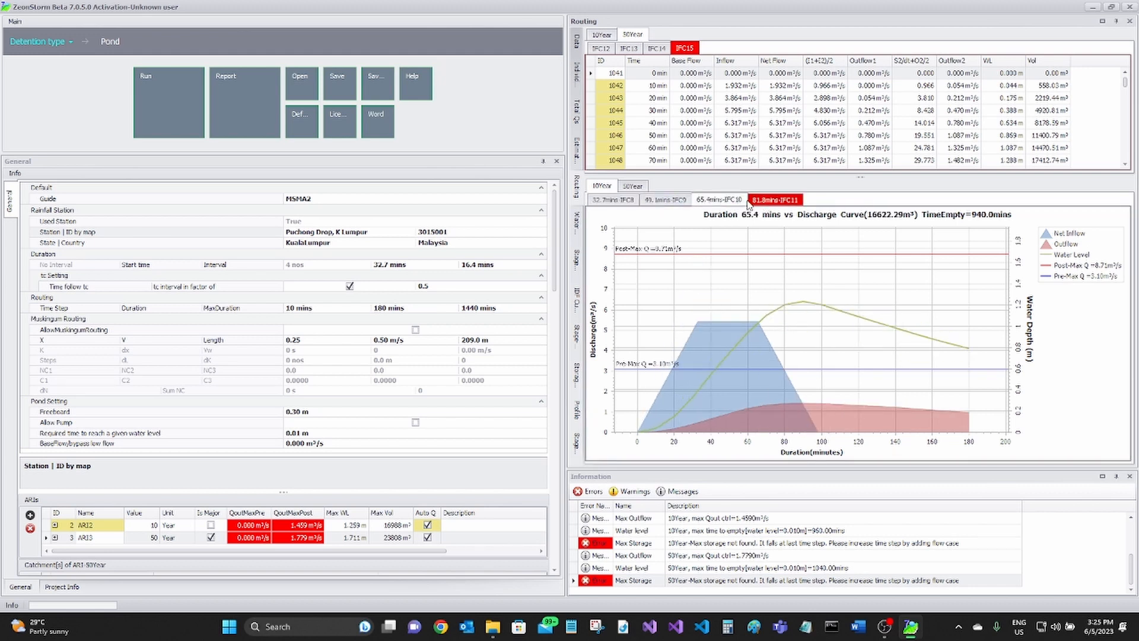
left_click(617, 200)
left_click(664, 200)
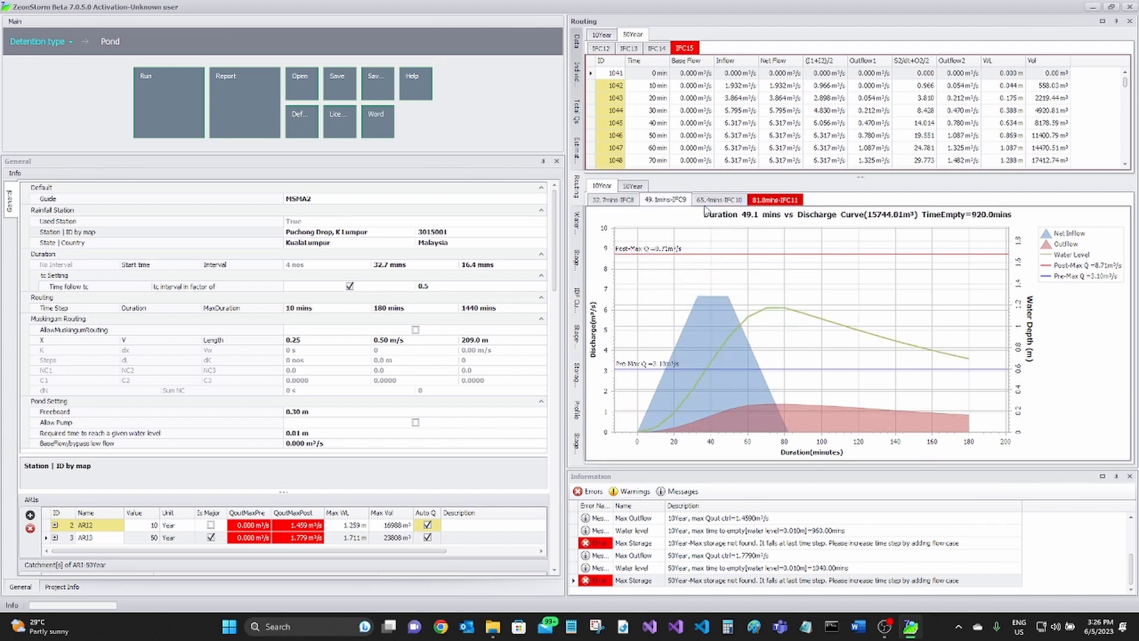
left_click(718, 200)
left_click(771, 202)
left_click(716, 202)
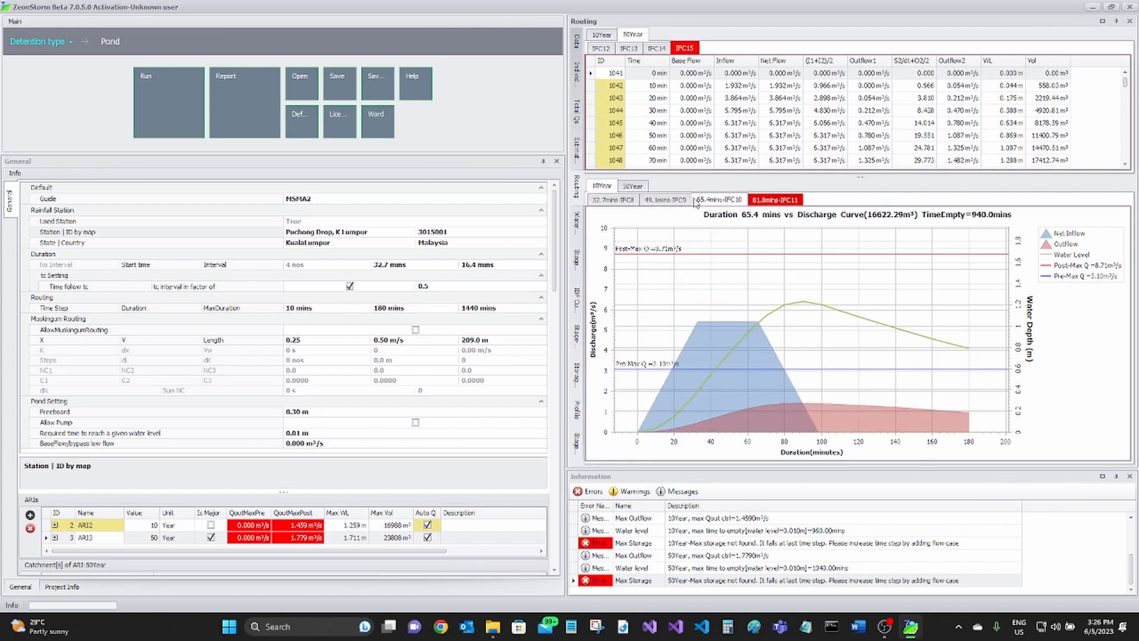
left_click(683, 200)
left_click(619, 201)
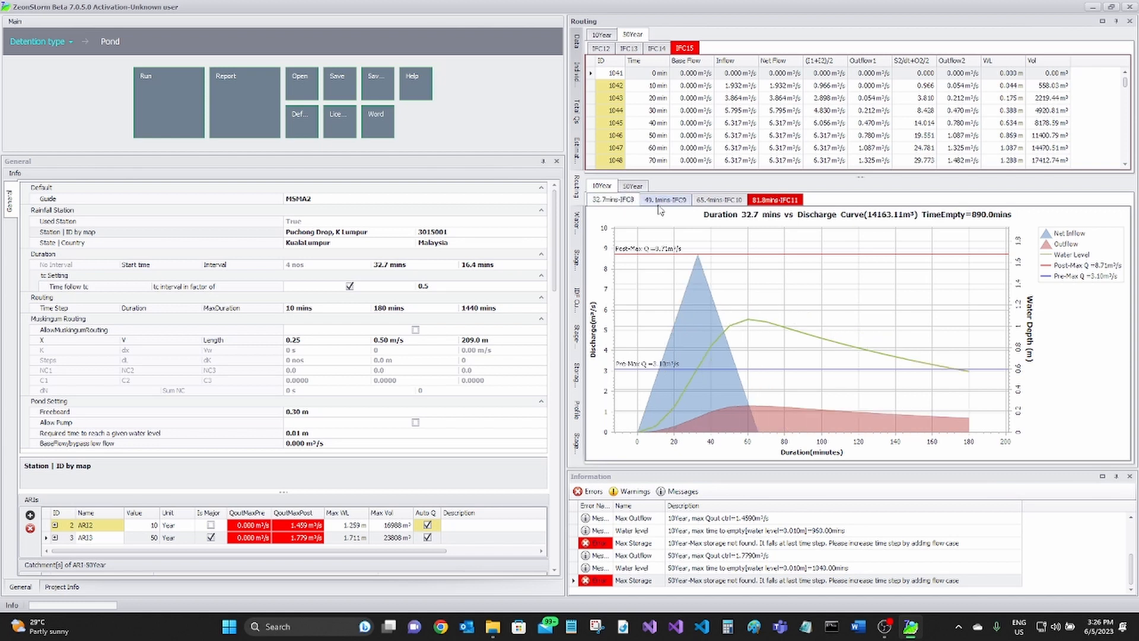
left_click(661, 201)
left_click(713, 202)
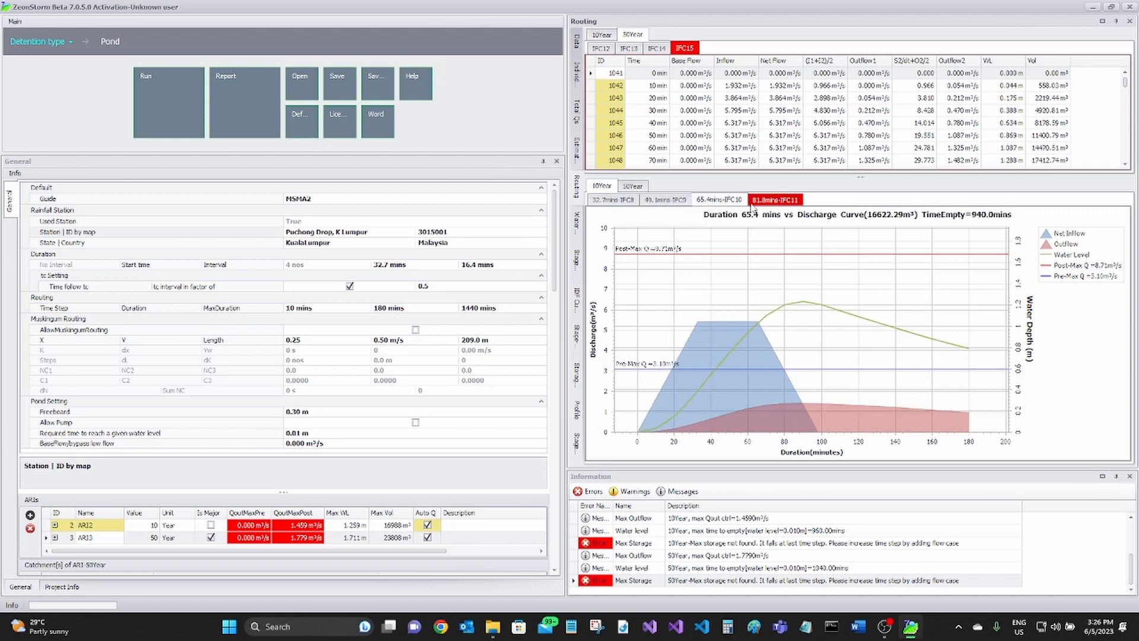
left_click(766, 201)
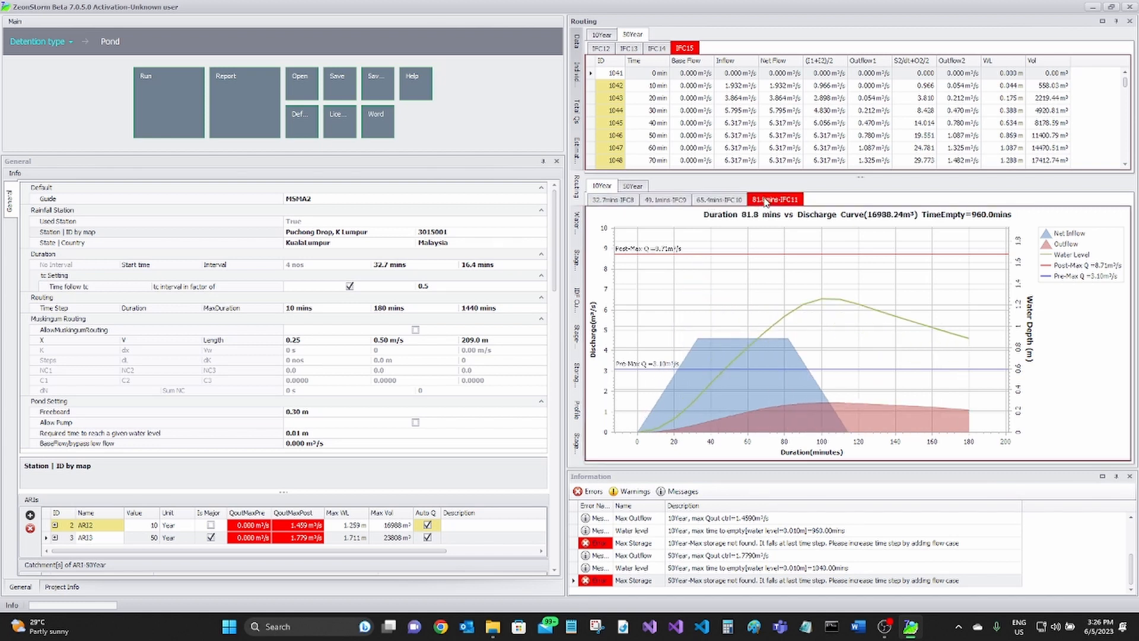
left_click(717, 202)
left_click(680, 202)
left_click(614, 202)
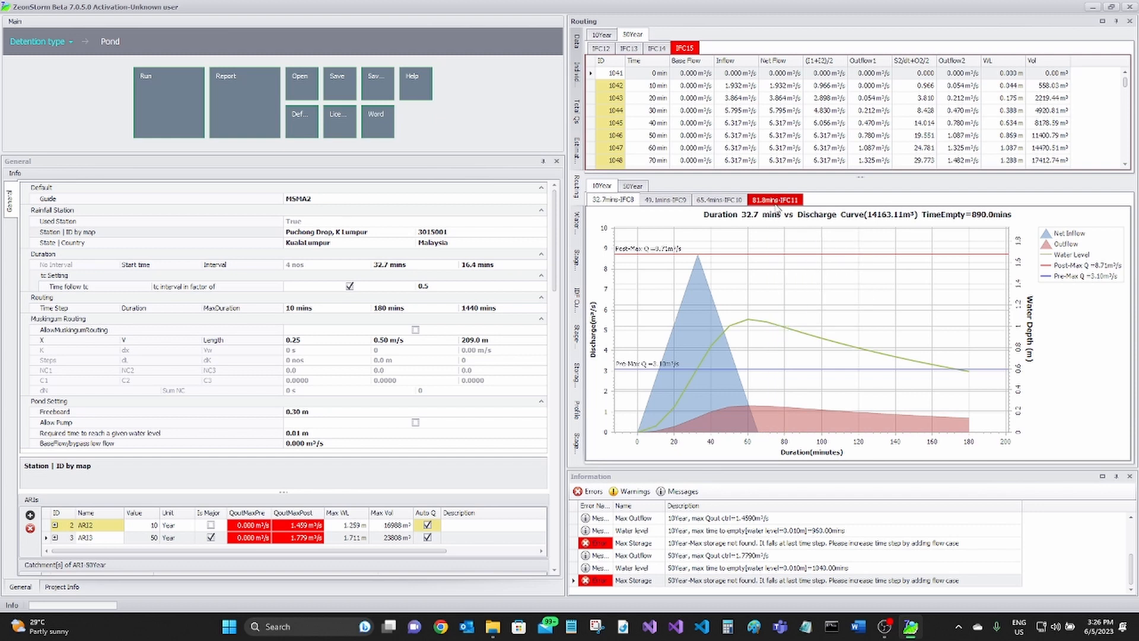
left_click(773, 202)
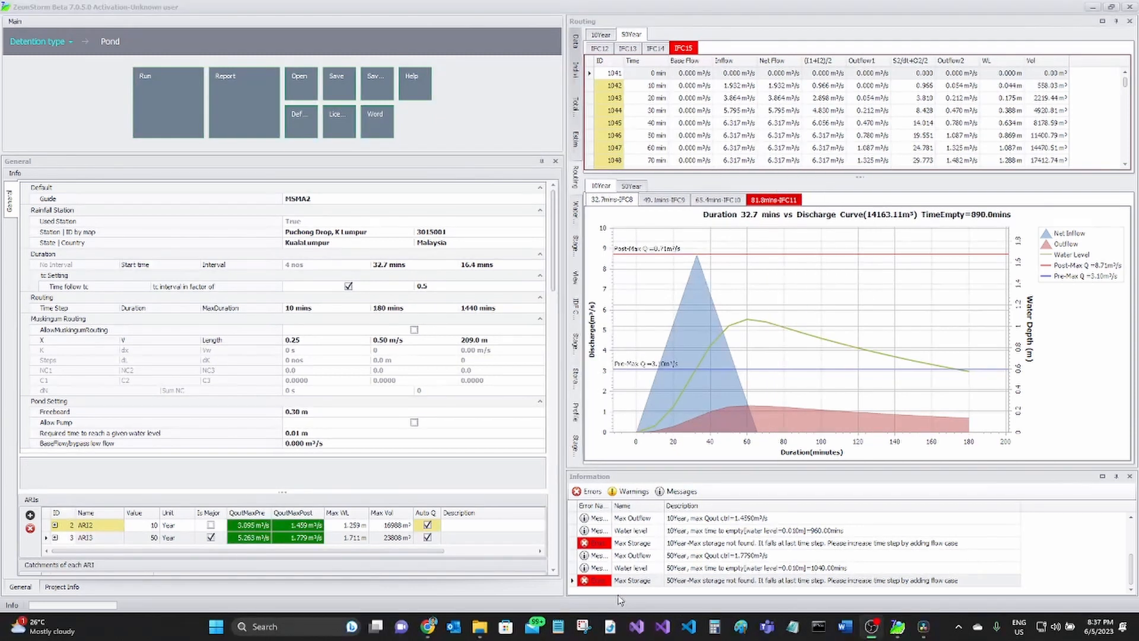
Cycle through the 10-year curves IFC8 to IFC11, then examine the IFC8 emptying time against the required water level setting.
left_click(603, 210)
left_click(664, 200)
left_click(698, 200)
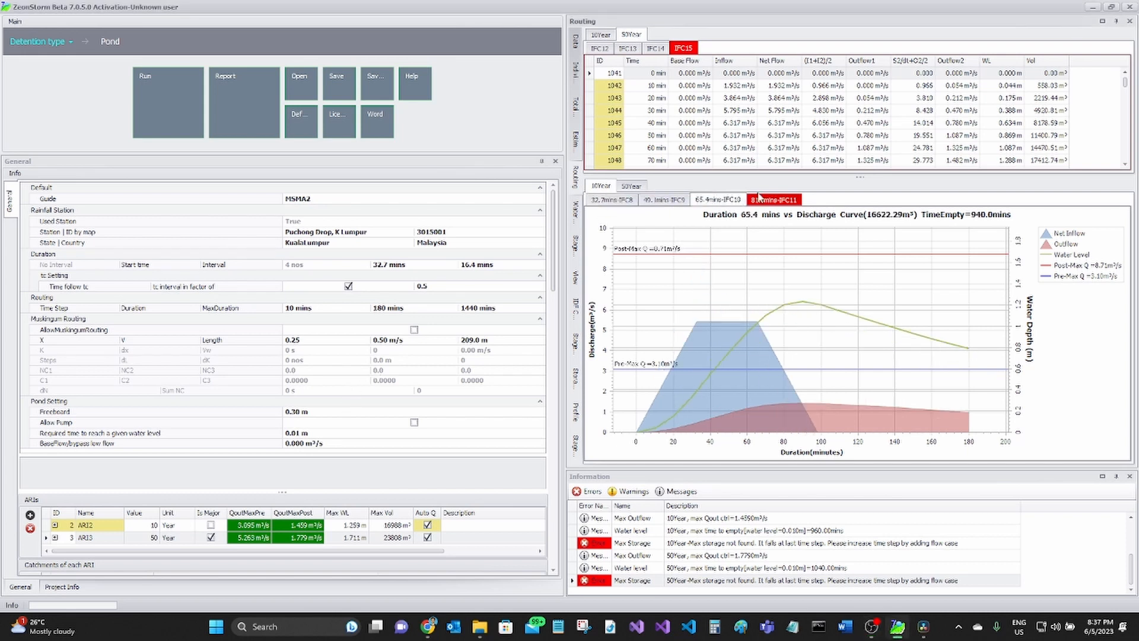
left_click(771, 199)
left_click(606, 202)
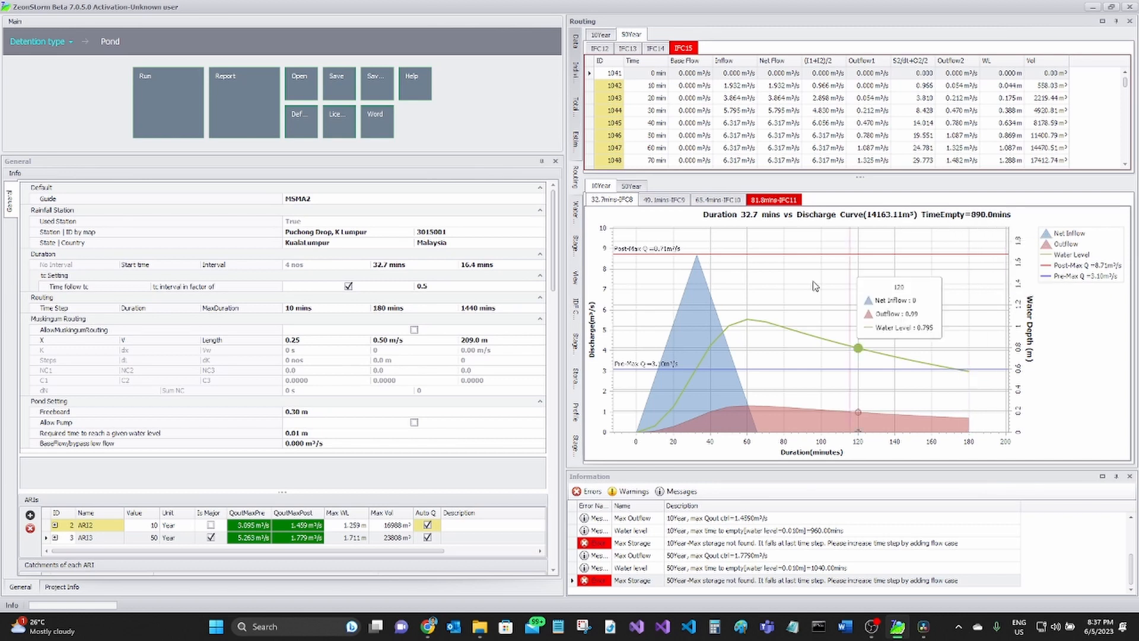
left_click(316, 439)
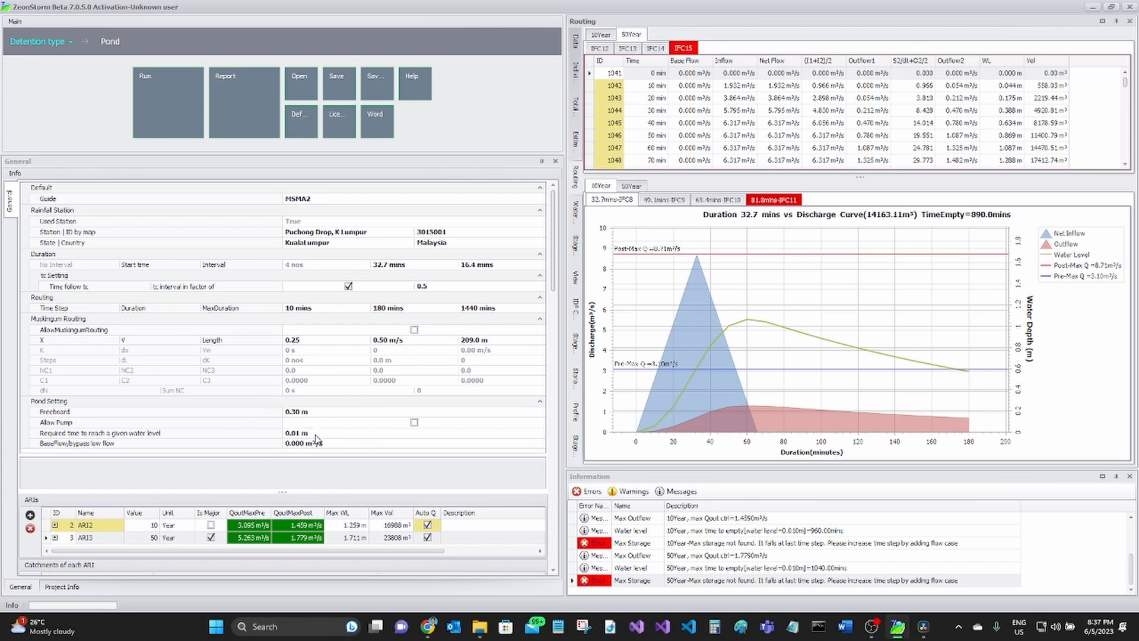
Examine the storage volume and time to empty on the 10-year curves for the 49.1, 65.4 and 81.8-minute cases.
left_click(654, 202)
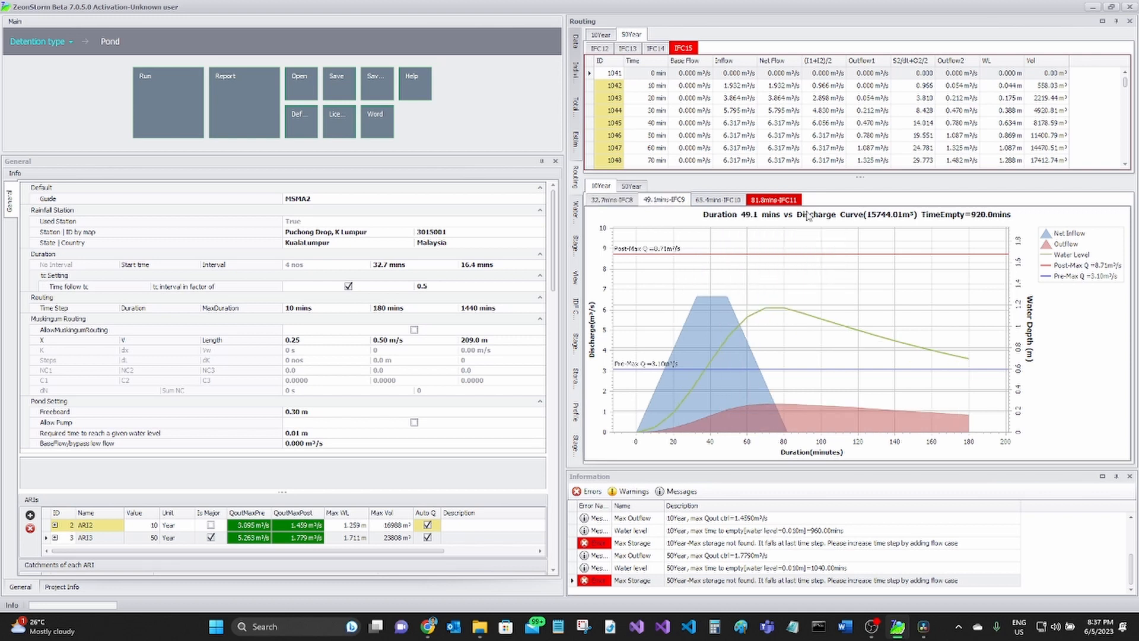
key("ctrl")
key("ctrl")
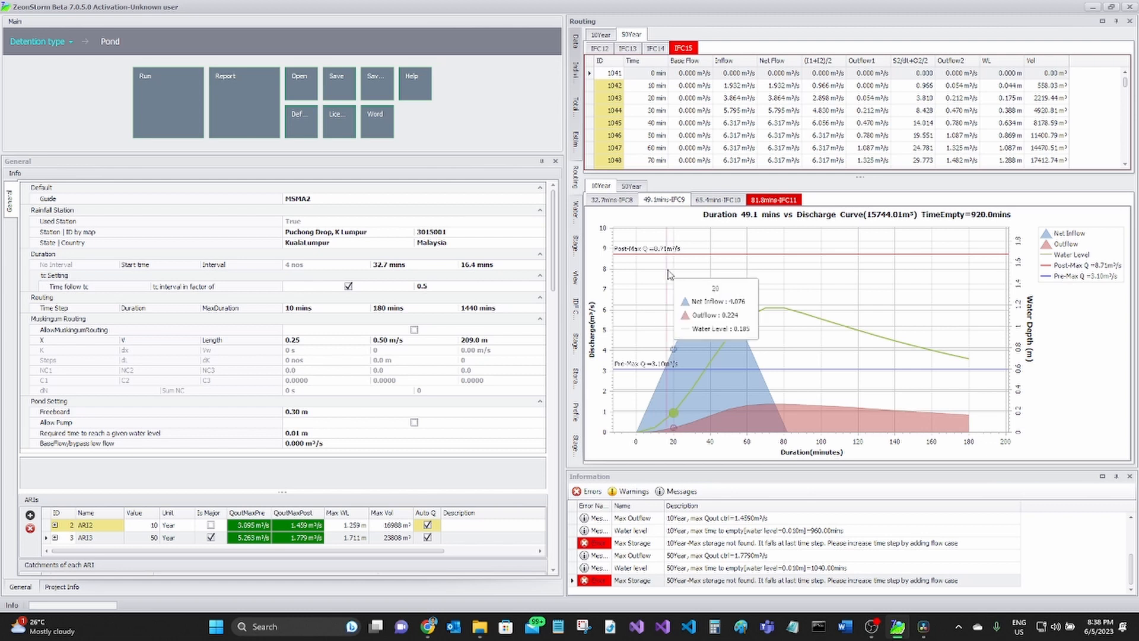
left_click(708, 201)
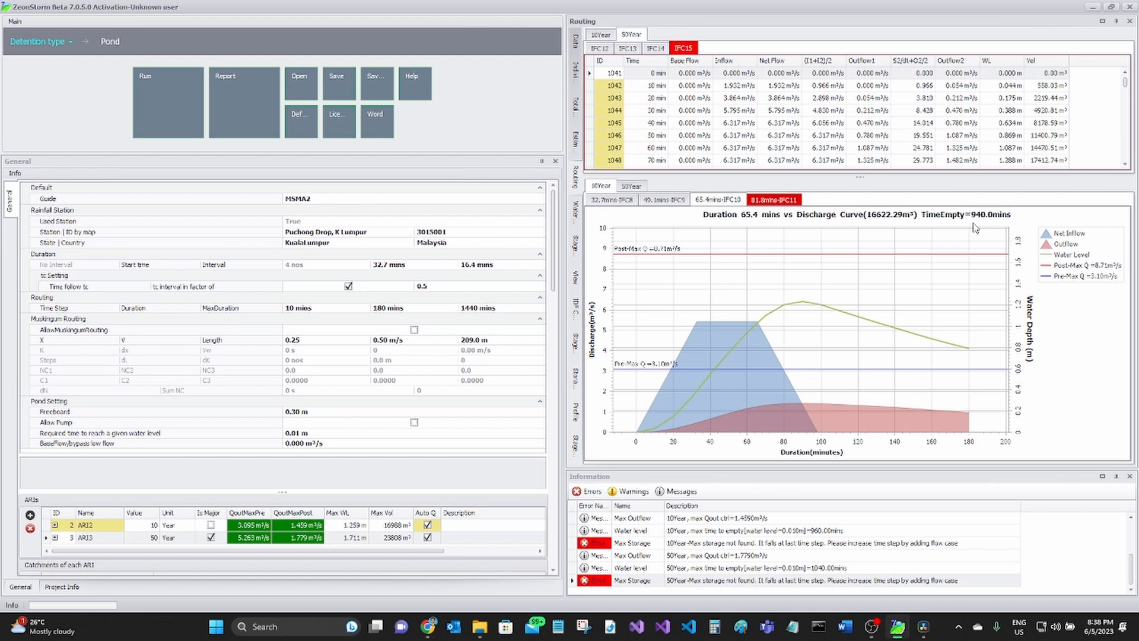
left_click(766, 201)
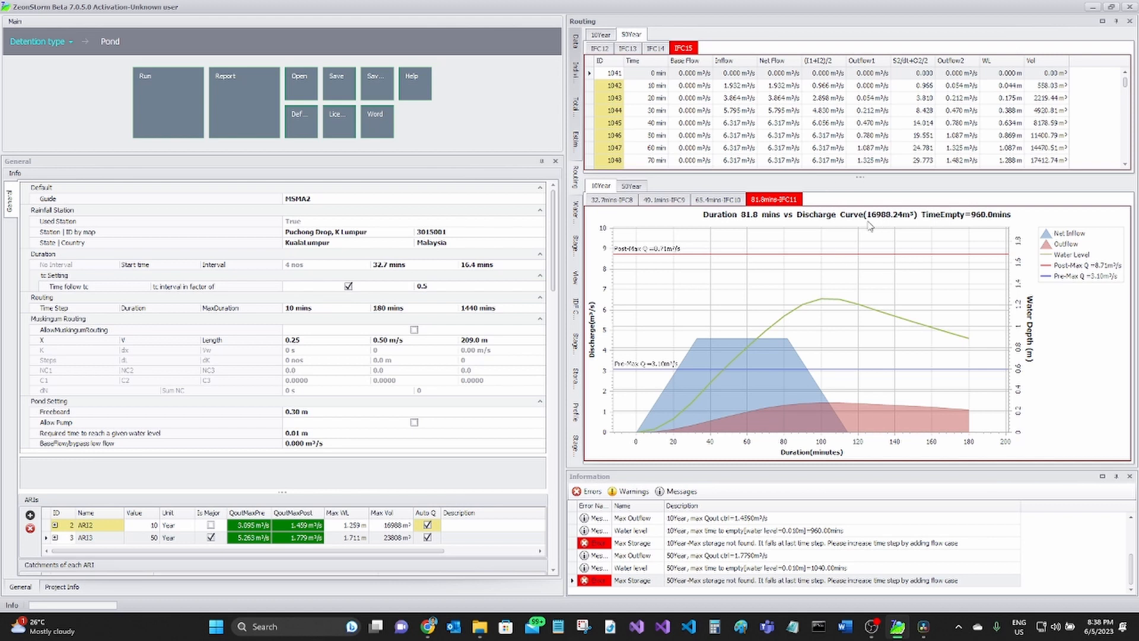
Compare the 10-year storage volumes from IFC8 through IFC11 and inspect the IFC11 curve's values at 80 minutes.
left_click(617, 202)
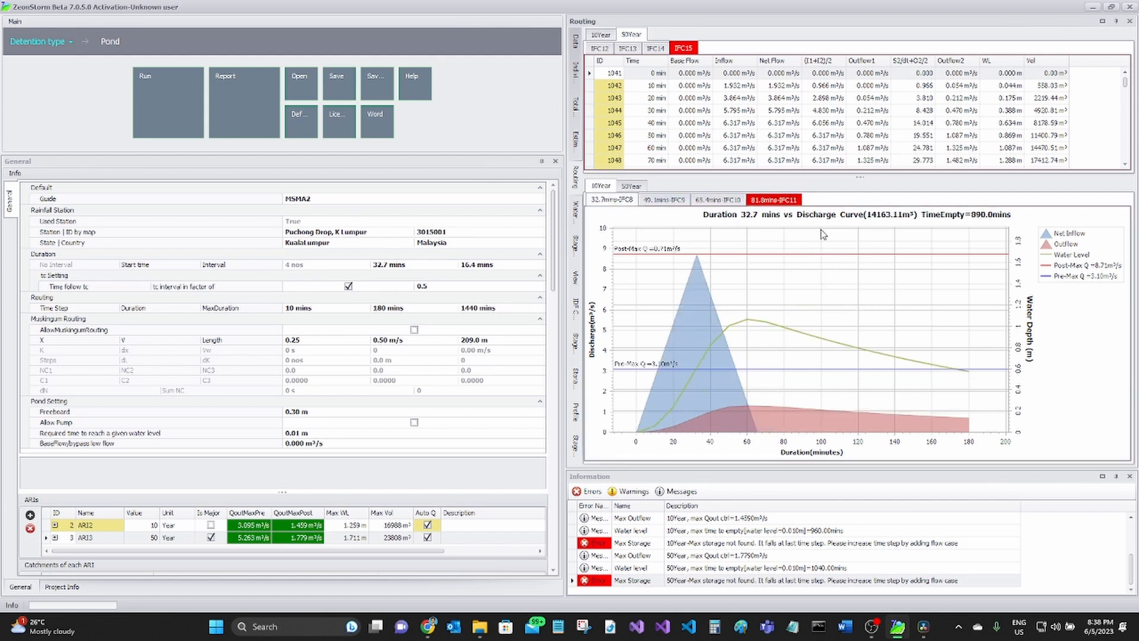
left_click(664, 202)
left_click(709, 202)
left_click(759, 201)
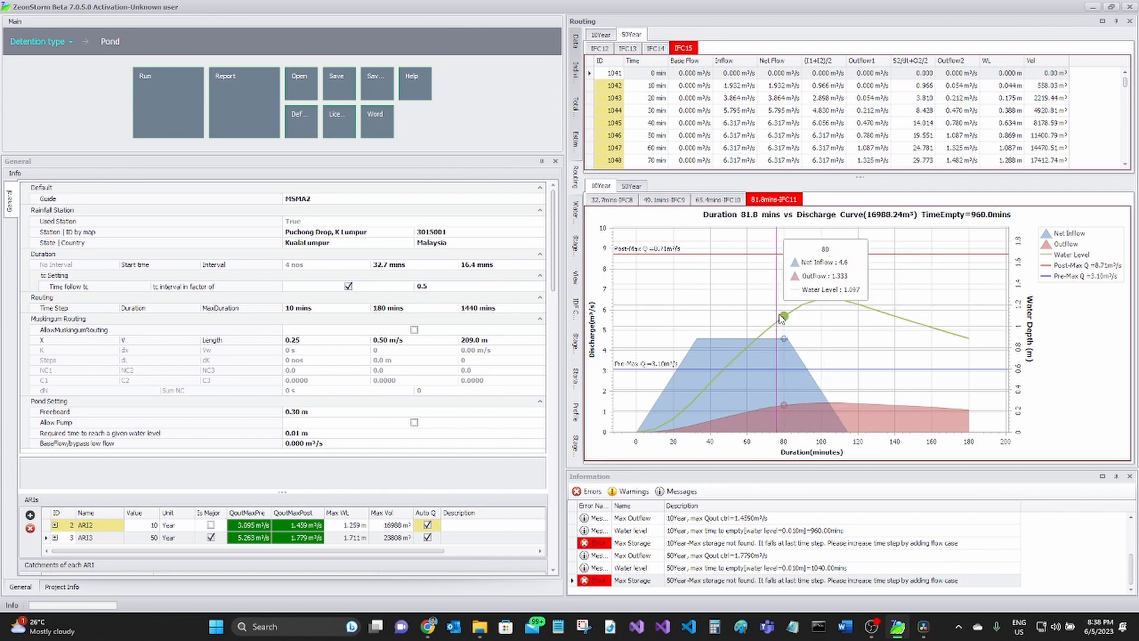
mouse_move(784, 317)
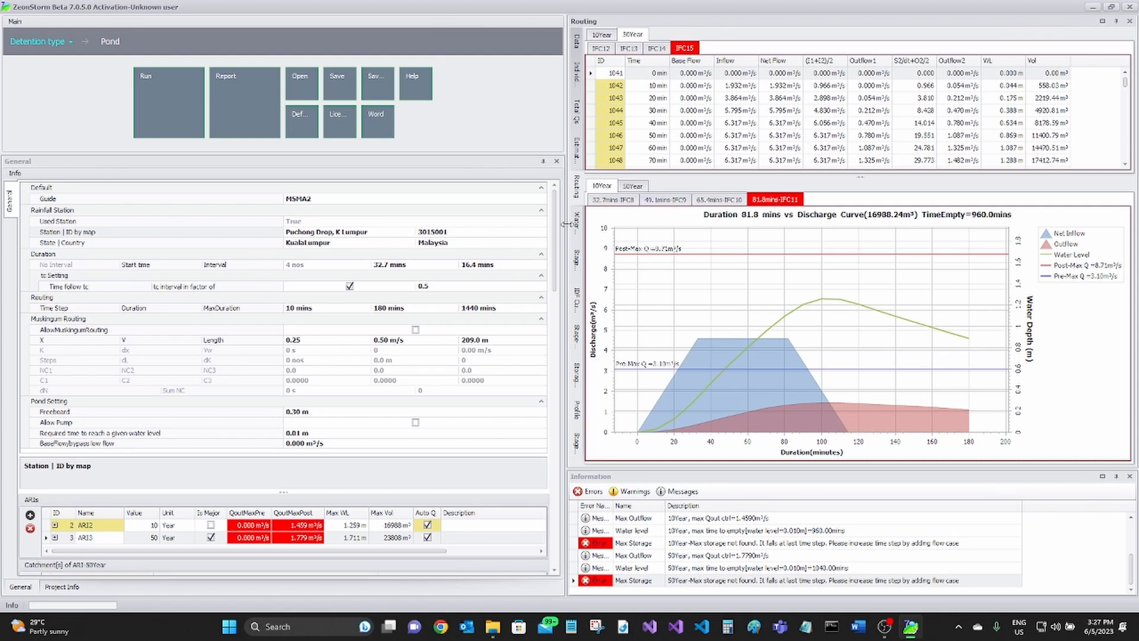
Add two more inflow cases to the 50-year ARI.
scroll(559, 259, "down", 3)
scroll(559, 259, "down", 8)
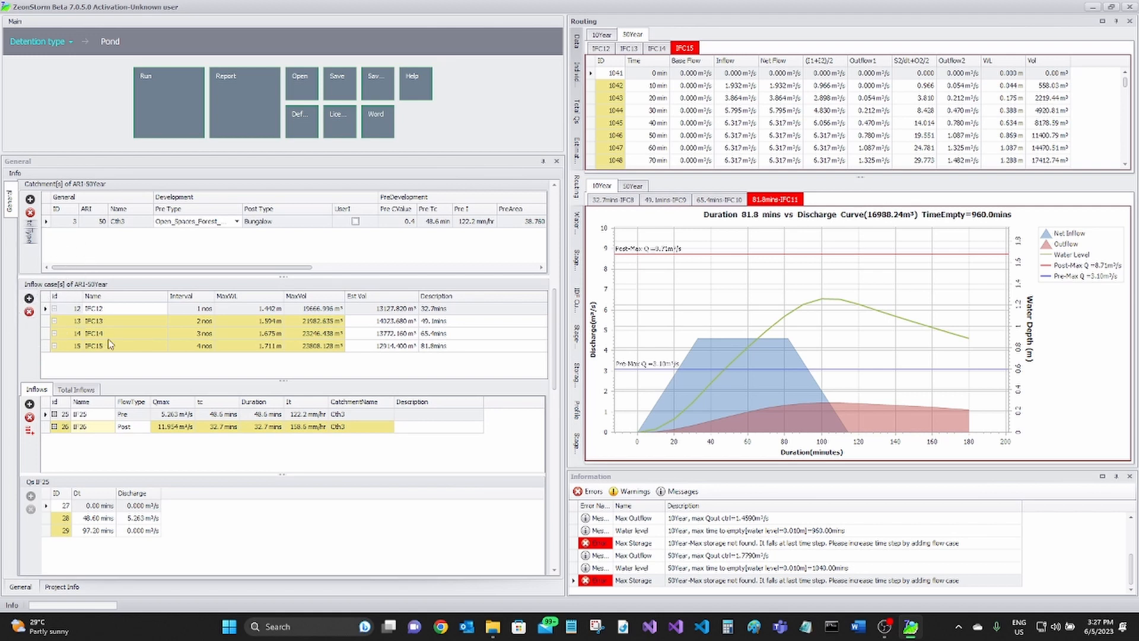
left_click(29, 299)
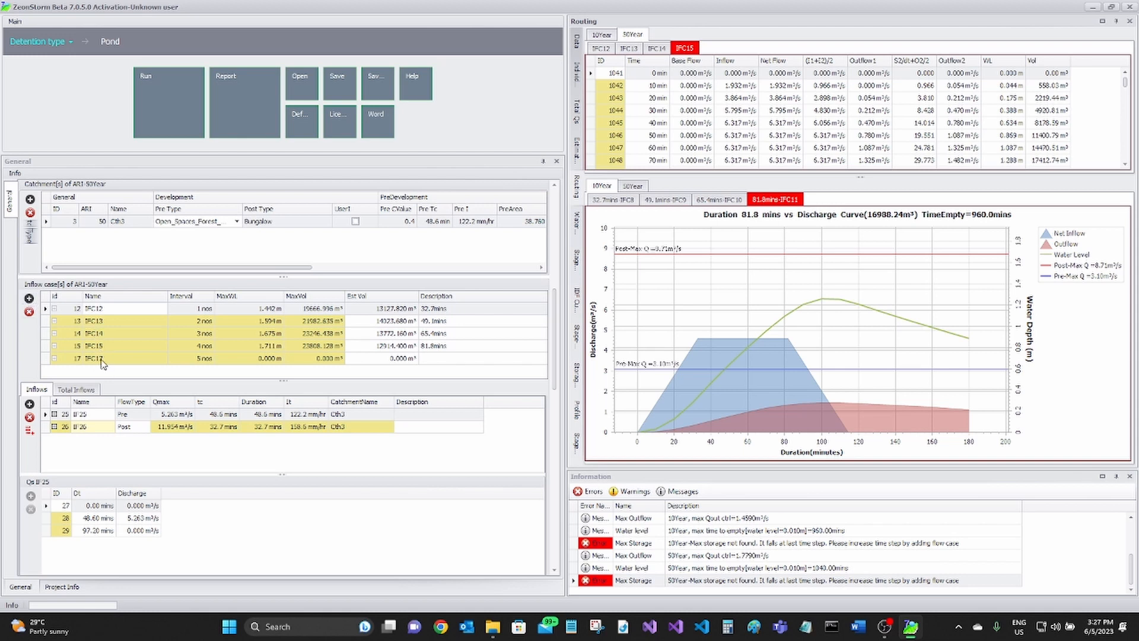
left_click(30, 299)
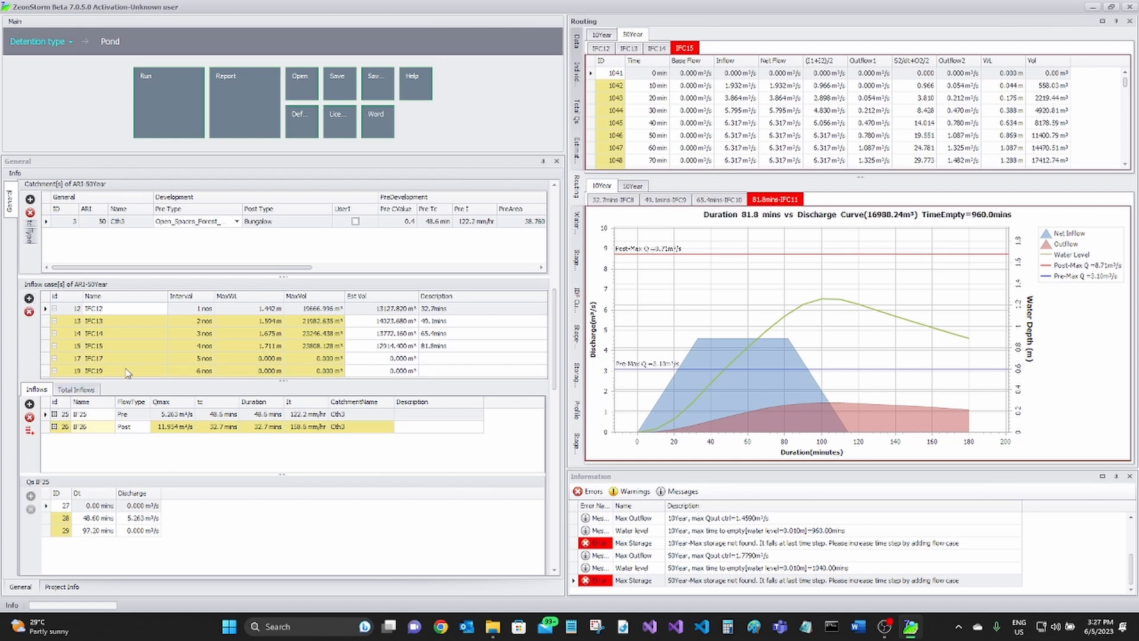
Rerun the detention pond analysis with the added inflow cases and close the completion message.
left_click(370, 367)
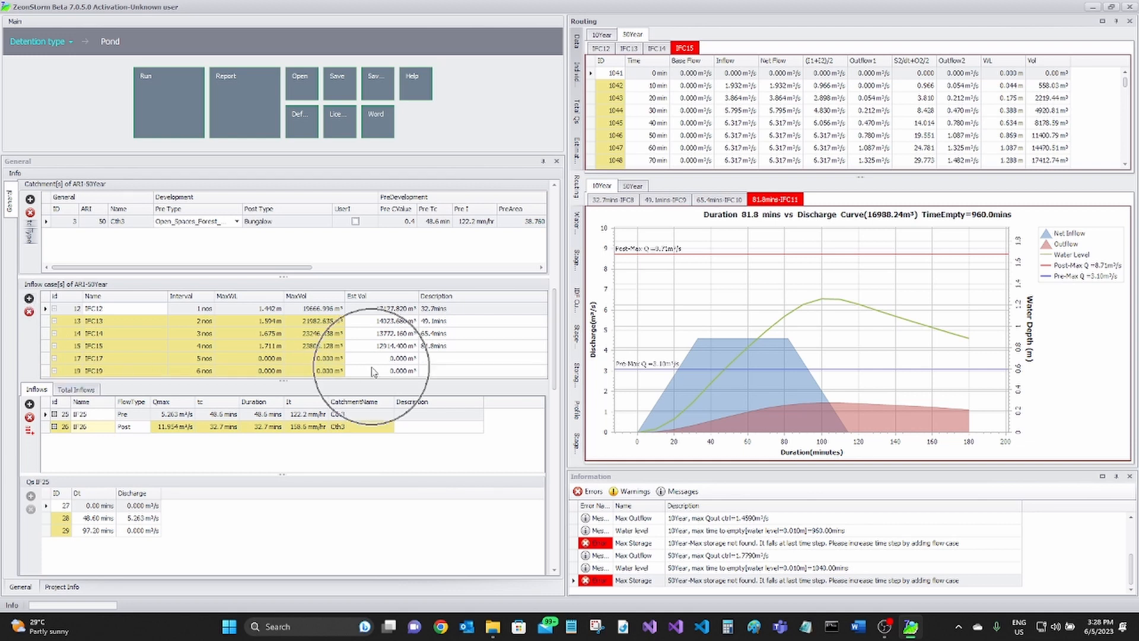
left_click(160, 105)
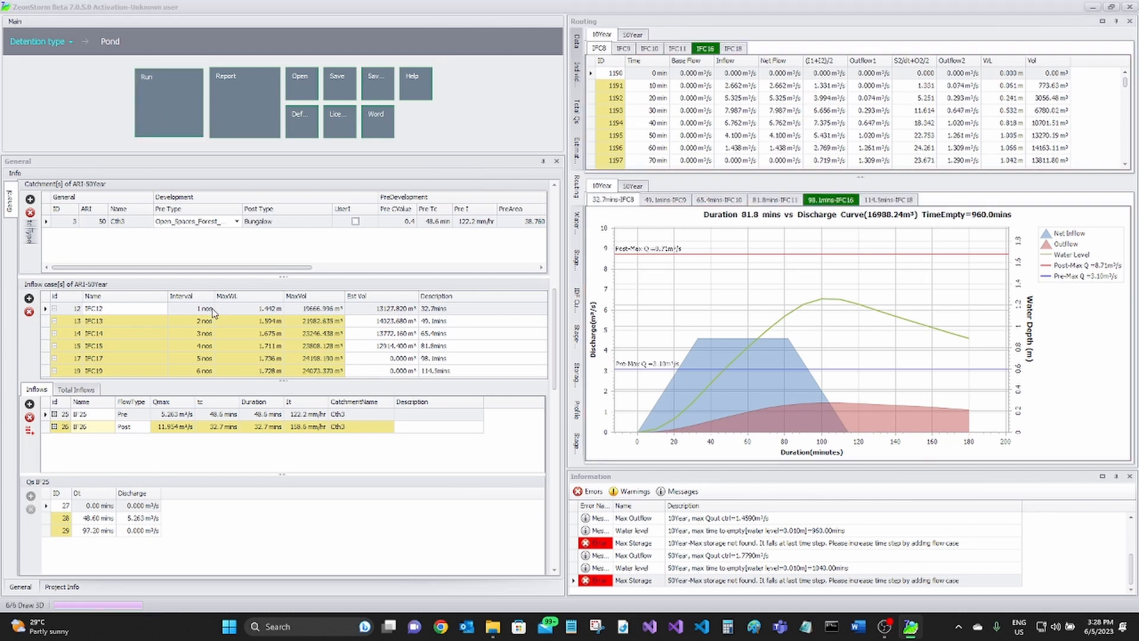
left_click(593, 354)
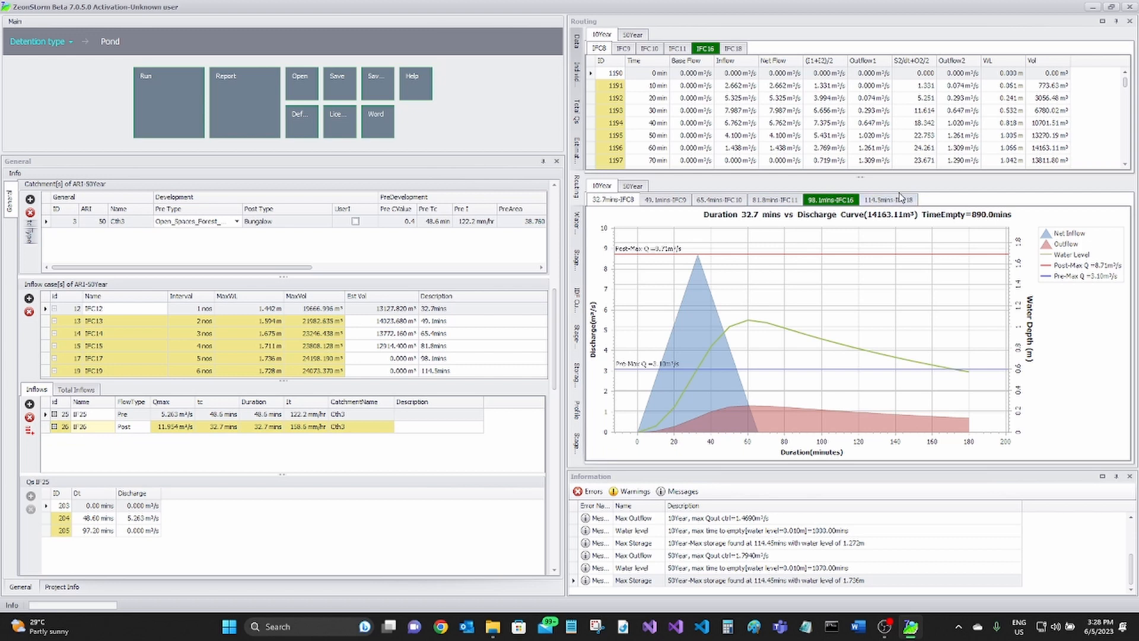
Review the recalculated 10-year discharge curves from the 32.7-minute case IFC8 through the 98.1-minute IFC16 and 114.5-minute IFC18, comparing their storage volumes.
left_click(834, 205)
left_click(619, 205)
left_click(651, 200)
left_click(718, 200)
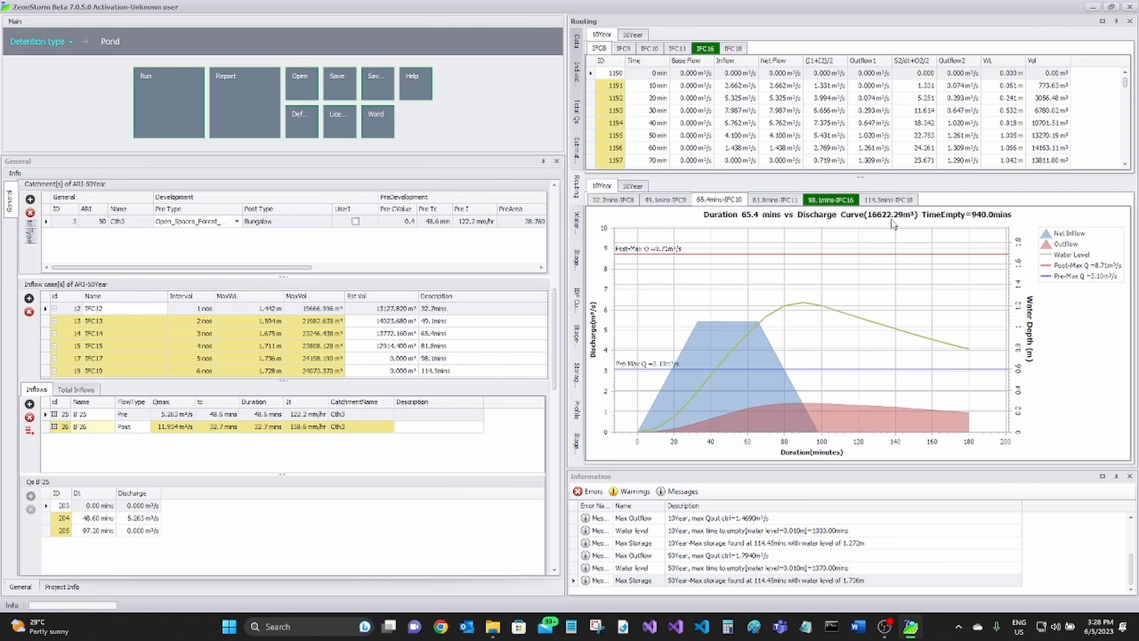
left_click(774, 200)
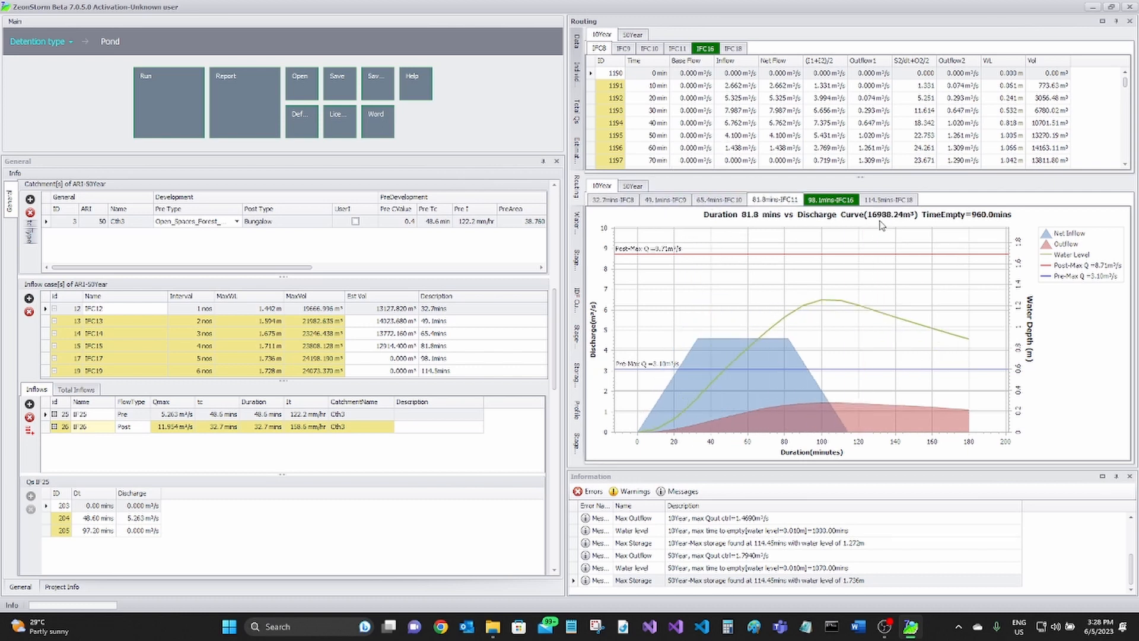
left_click(813, 201)
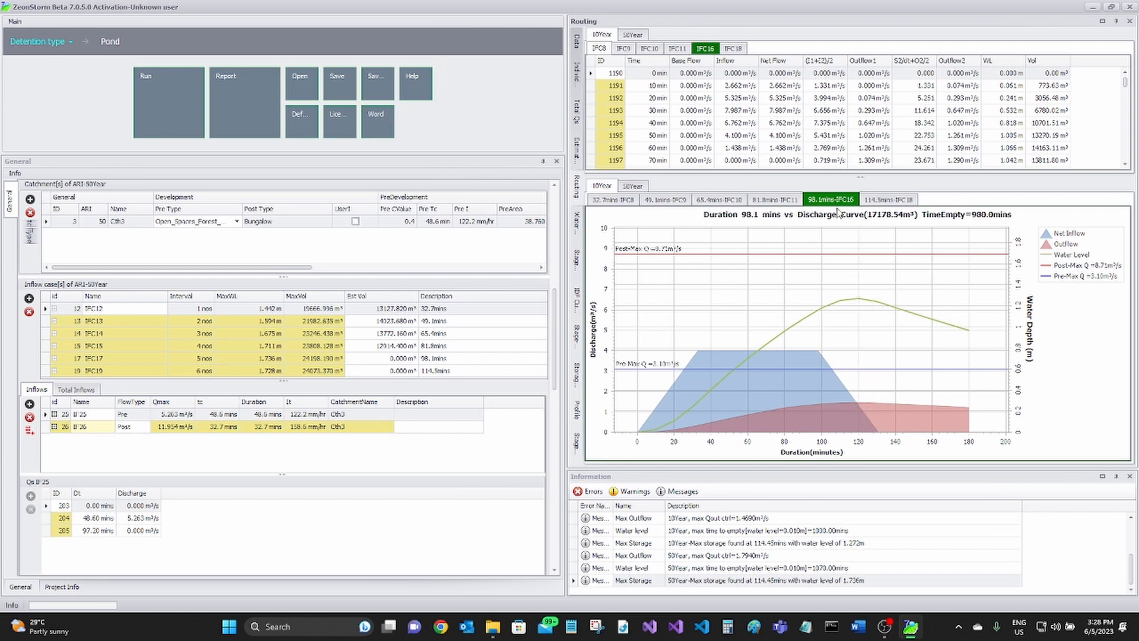
left_click(883, 201)
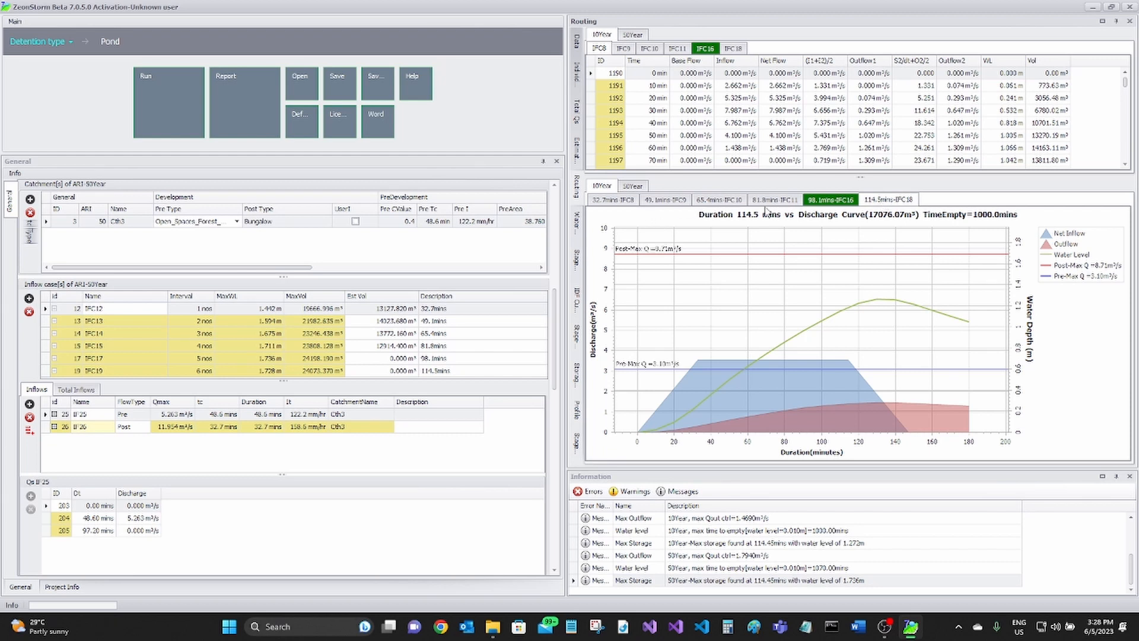
Compare the 10-year discharge curve of the 98.1-minute case IFC16 with those of the 32.7-minute IFC8 and 49.1-minute IFC9.
left_click(826, 203)
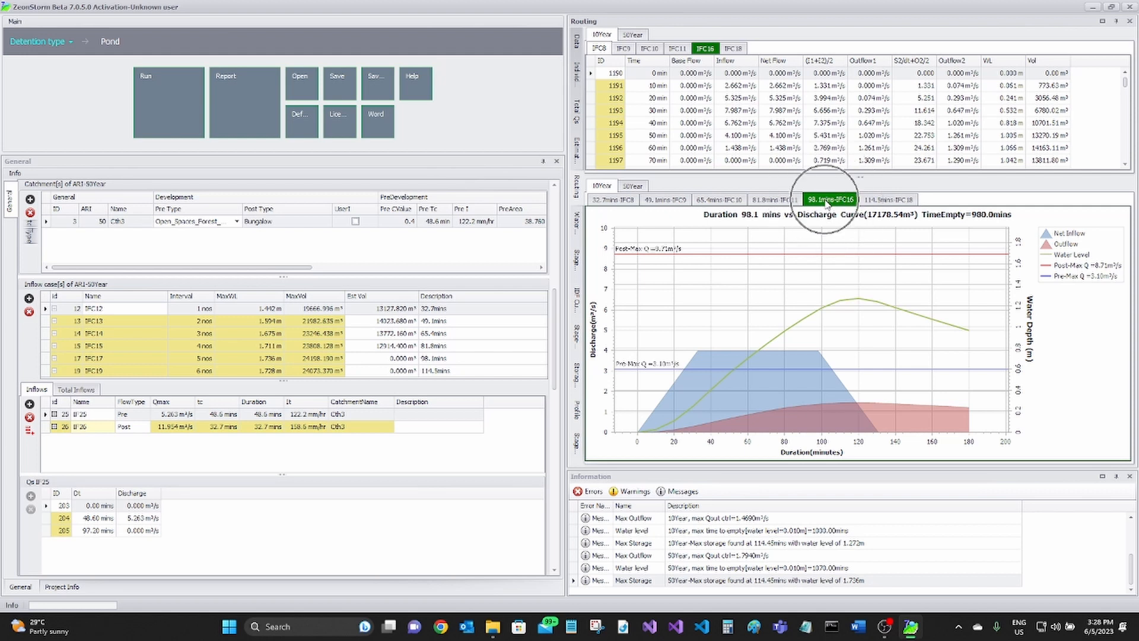
mouse_move(880, 236)
left_click(623, 202)
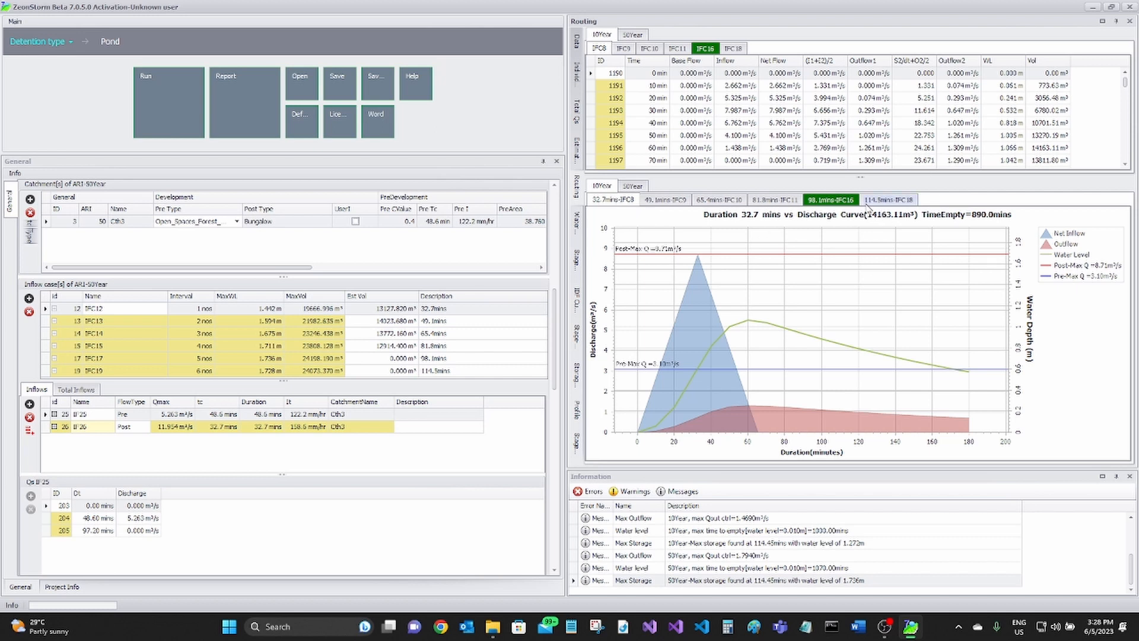
left_click(843, 202)
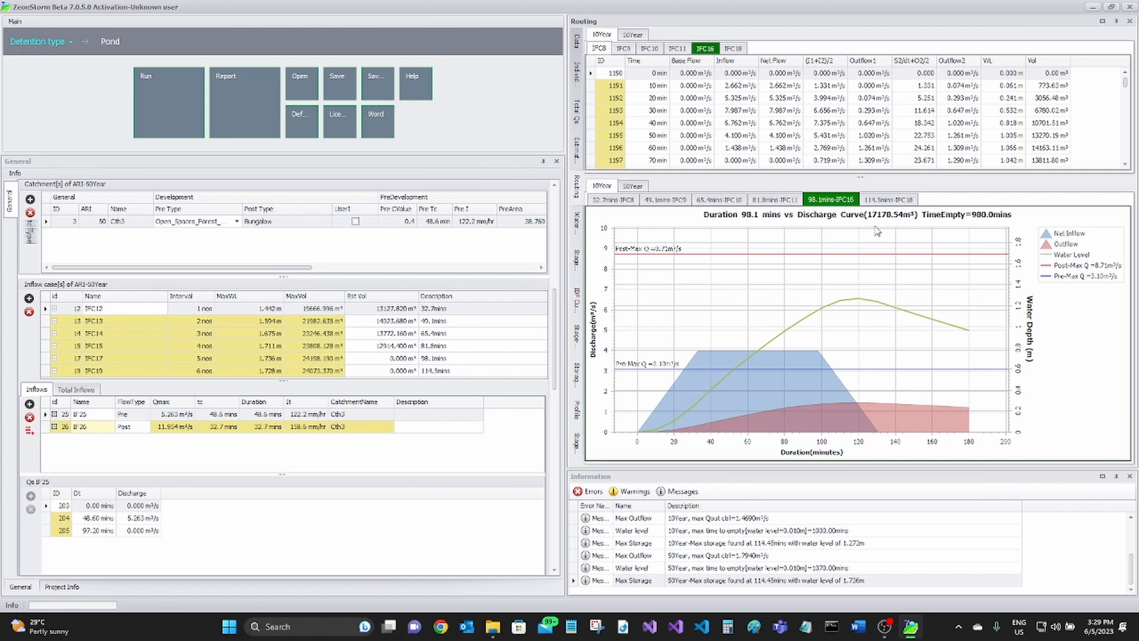
left_click(610, 202)
left_click(659, 202)
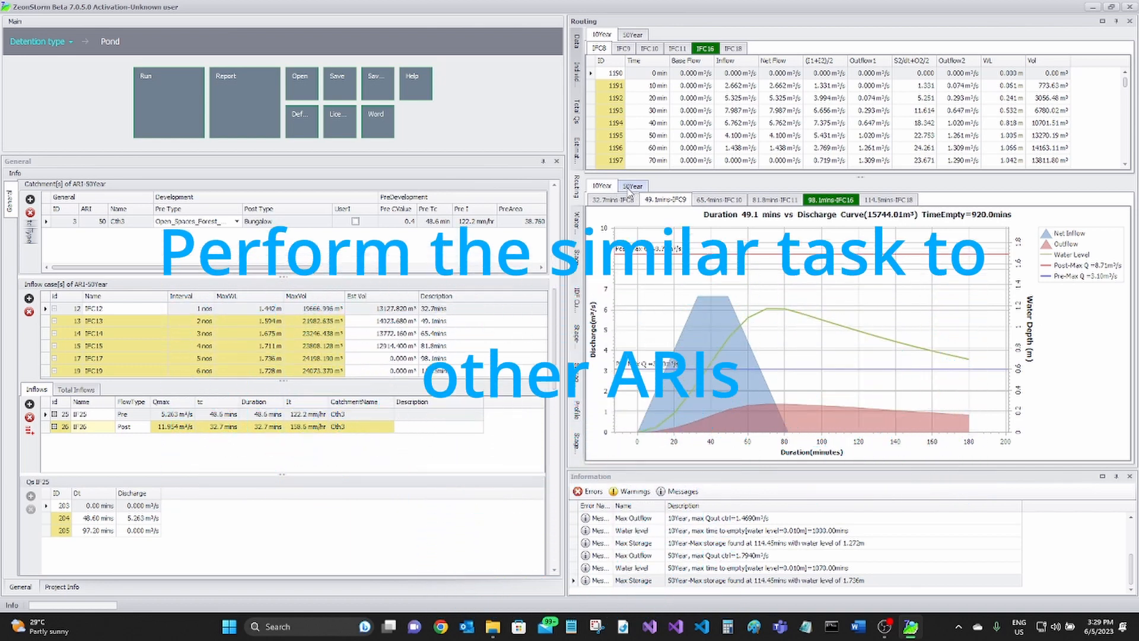
Compare the 50-year storage volumes across cases IFC12 to IFC19, and return to the 10-year IFC8 curve to inspect it at 60 minutes.
left_click(632, 186)
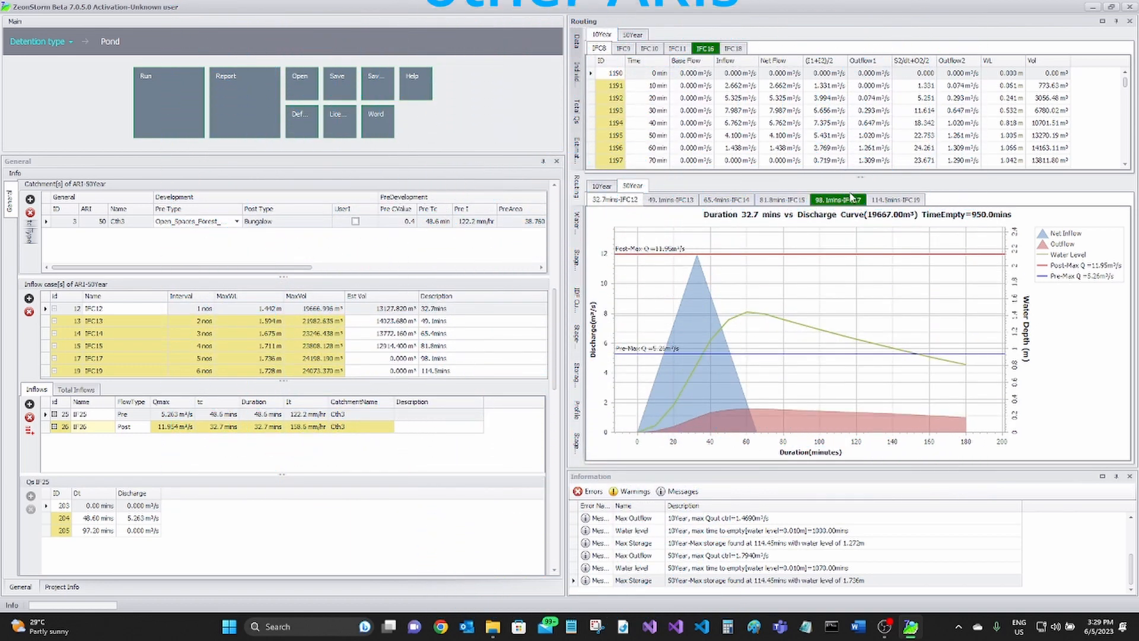
left_click(848, 202)
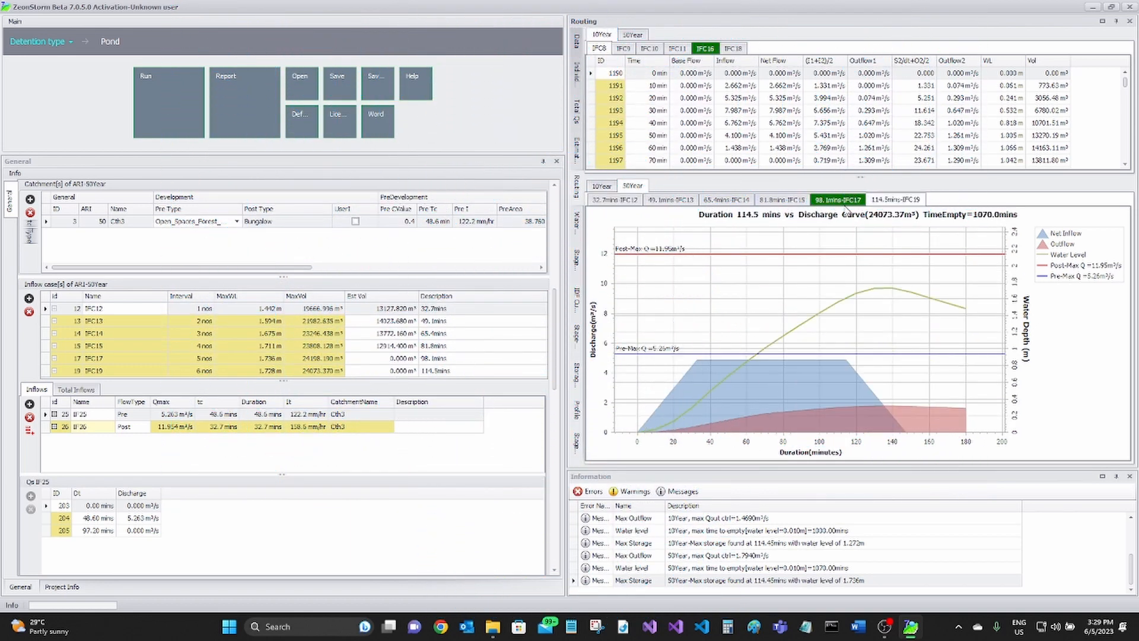
left_click(792, 201)
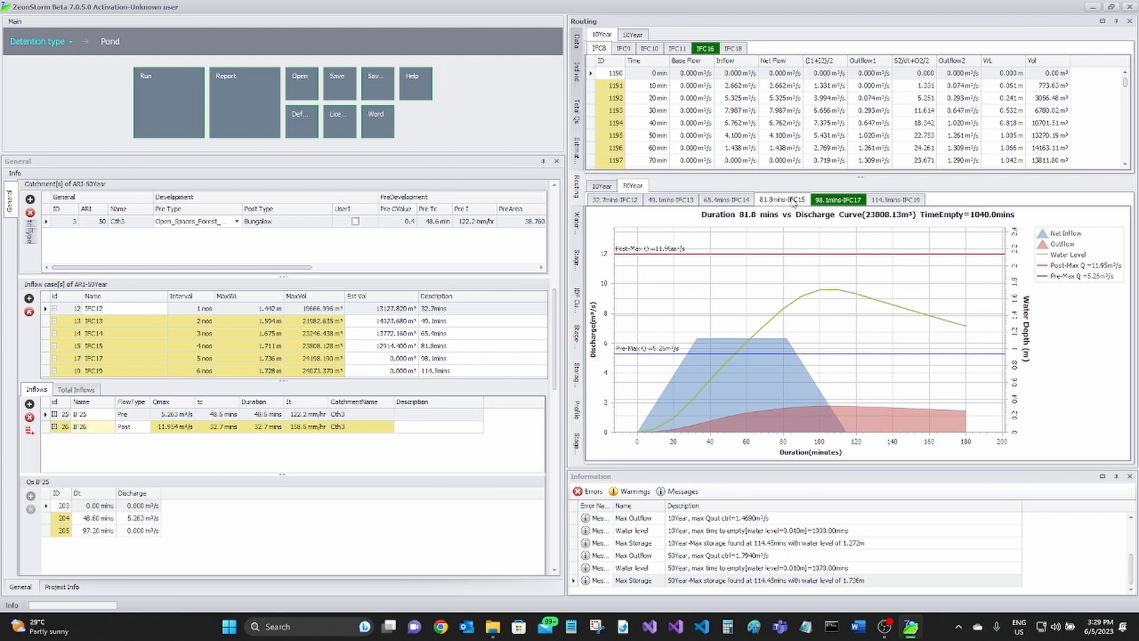
left_click(832, 200)
left_click(875, 202)
left_click(847, 202)
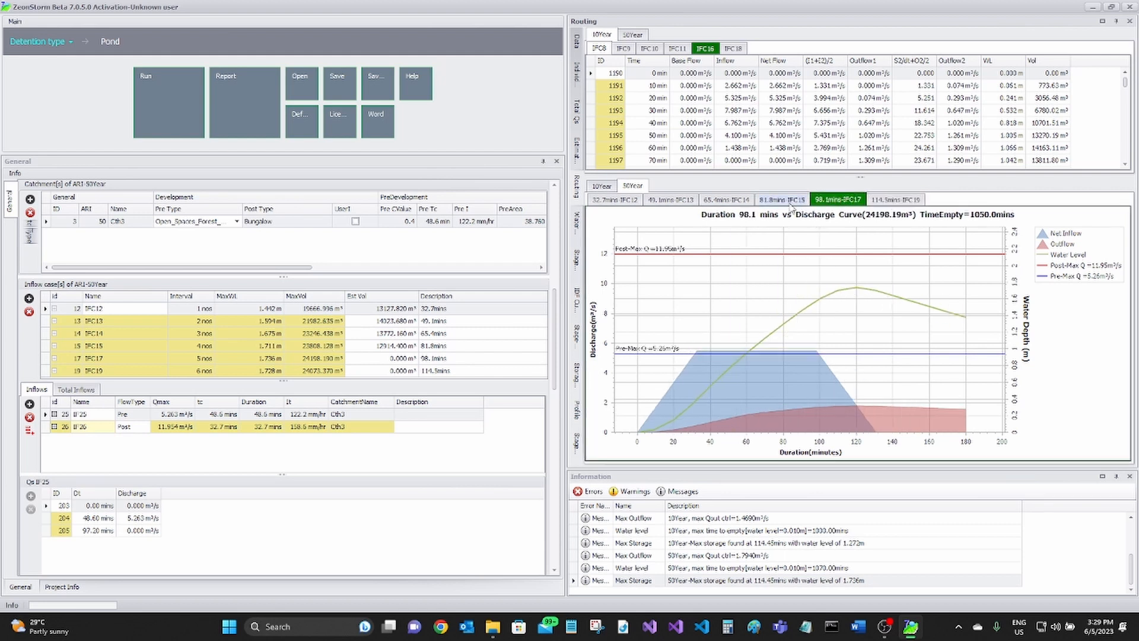
left_click(792, 202)
left_click(732, 202)
left_click(686, 202)
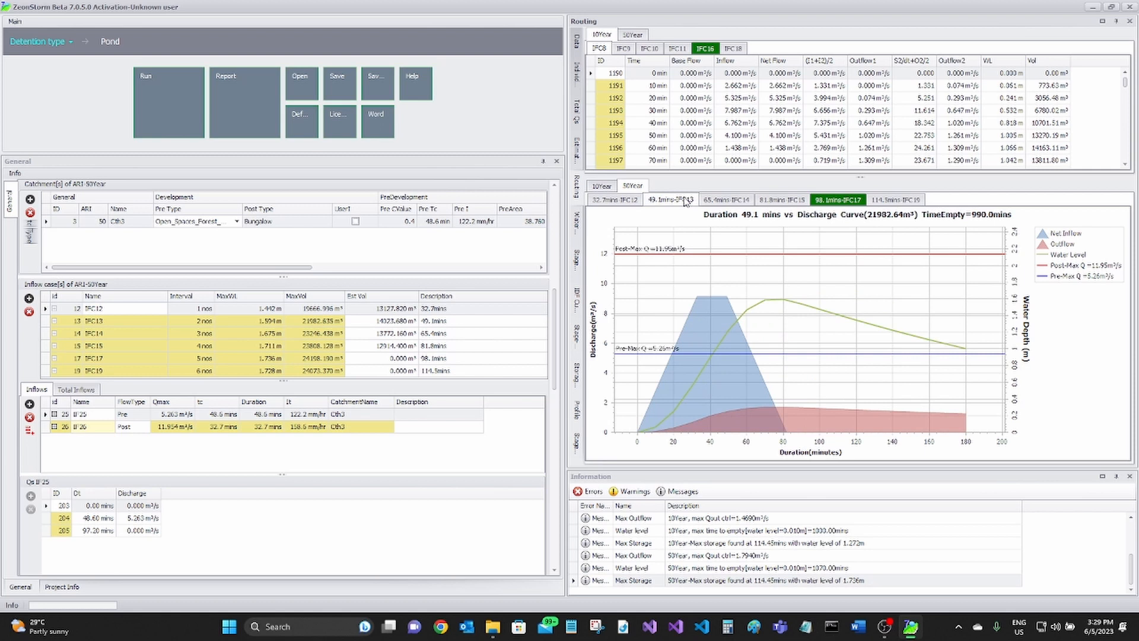
left_click(616, 201)
left_click(601, 185)
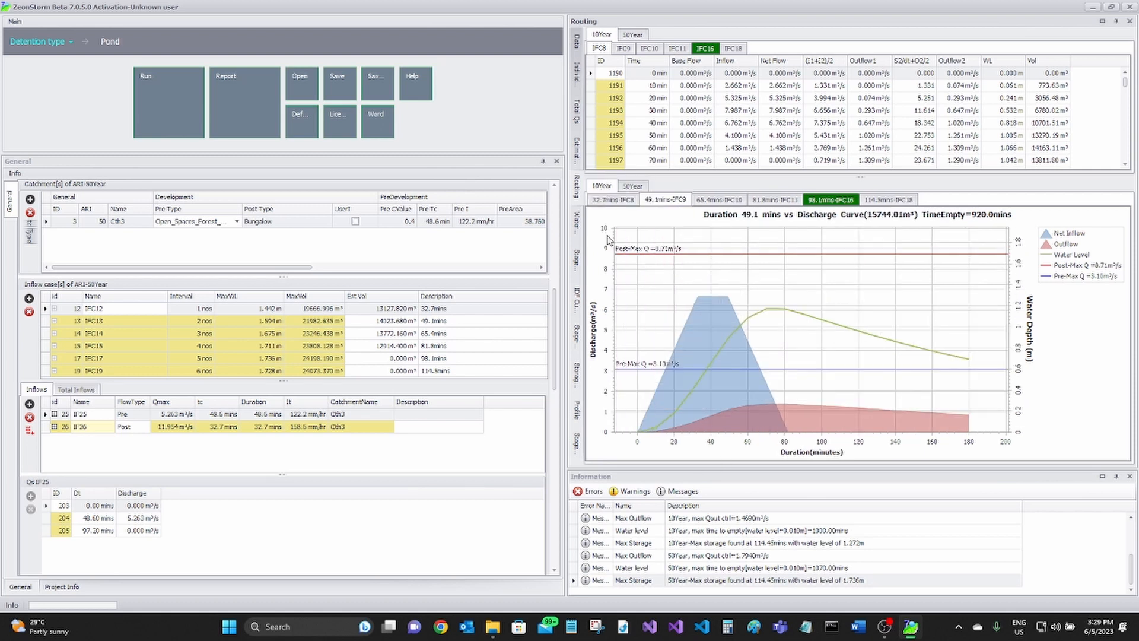
left_click(615, 200)
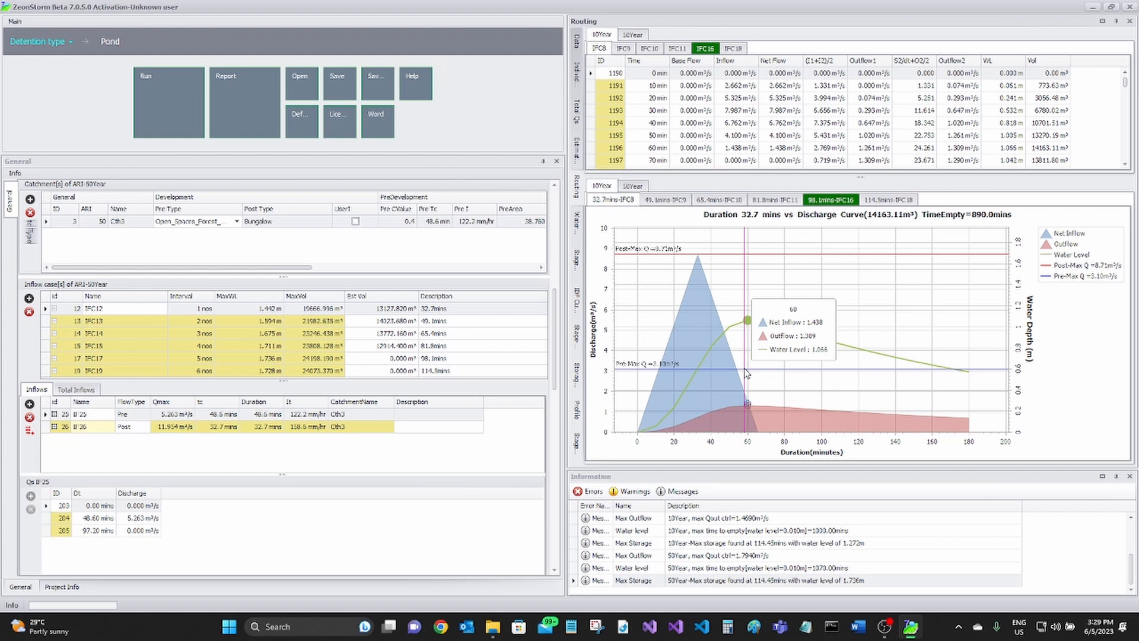
Set the number of primary orifice outlets (O4) to 4, rerun the analysis and close the completion message.
left_click_drag(558, 372, 581, 554)
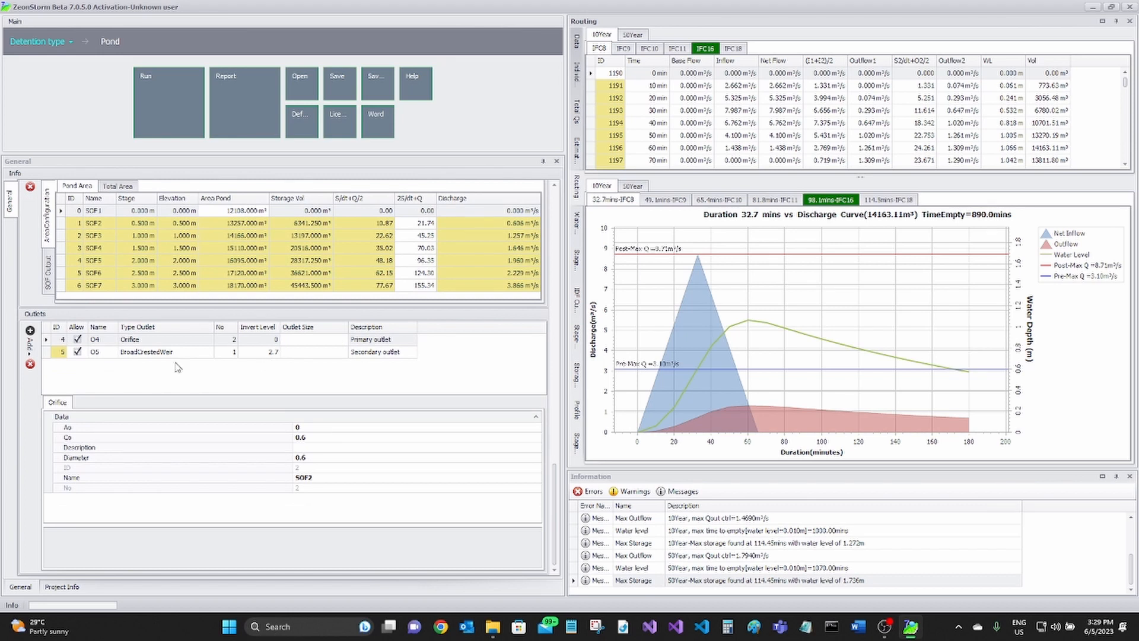
left_click(231, 342)
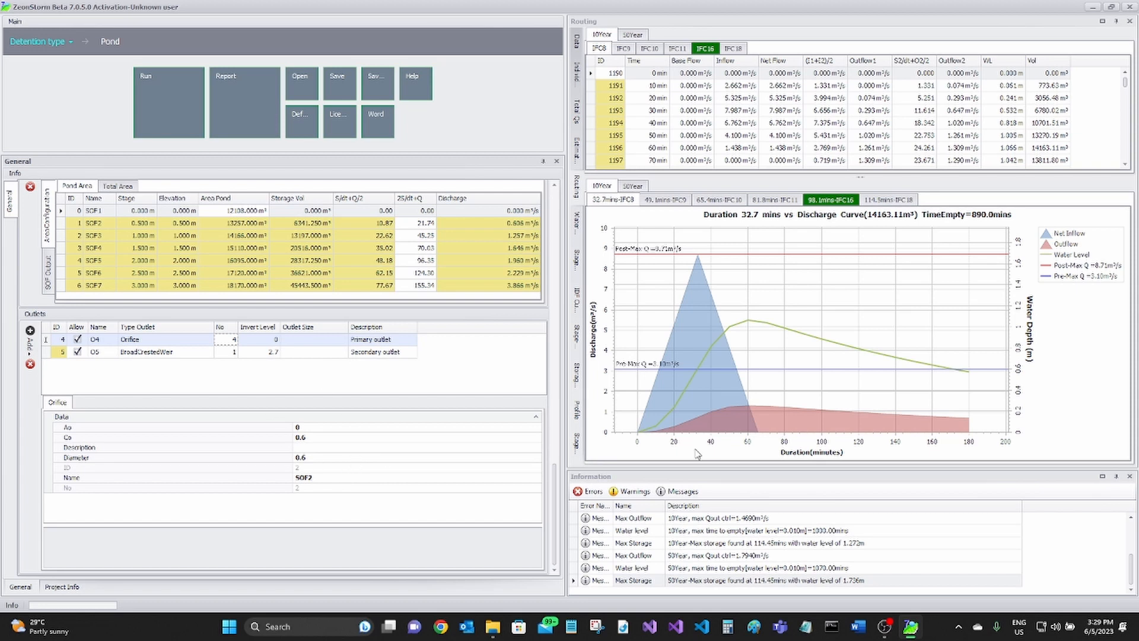
mouse_move(746, 414)
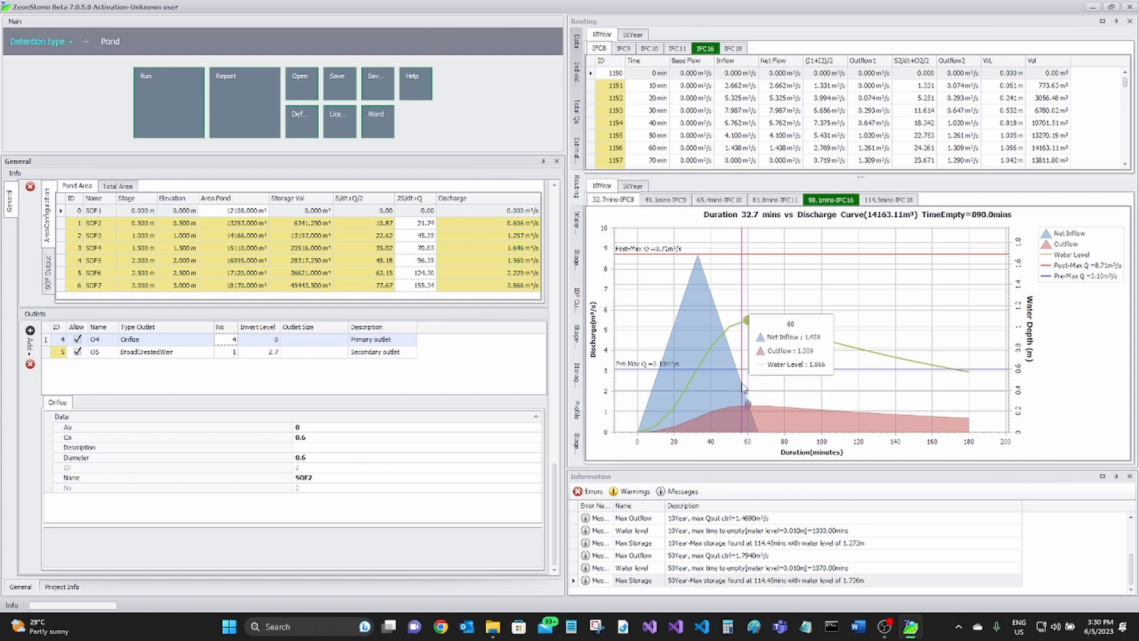
left_click(165, 102)
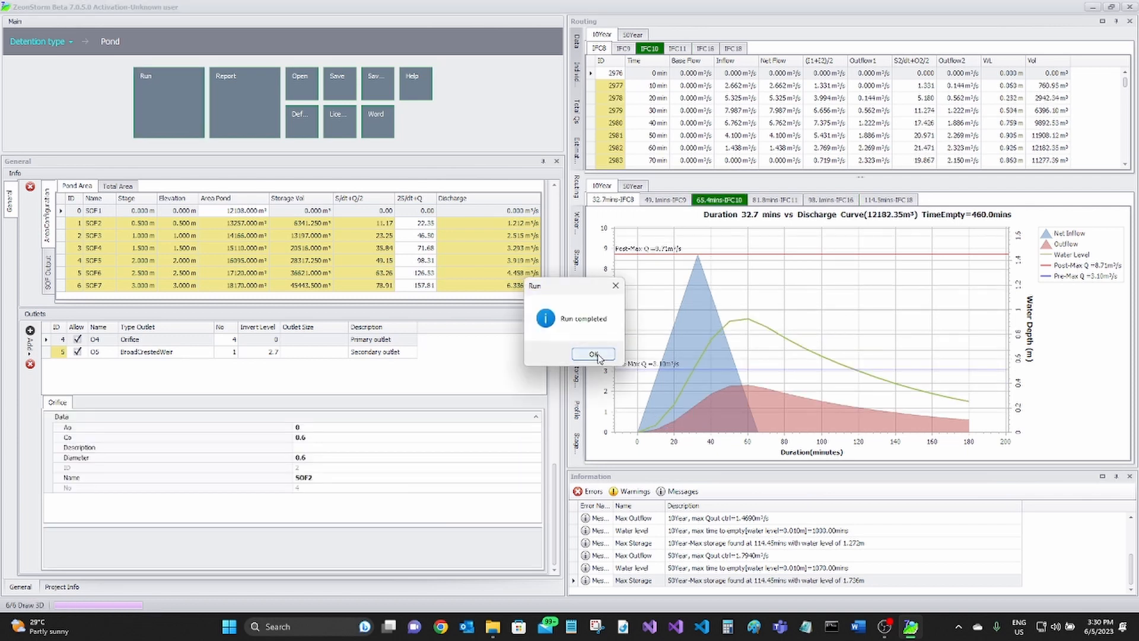
left_click(591, 354)
Inspect the recalculated 10-year IFC8 curve at 60 minutes and check the updated ARI and inflow case results.
key("ctrl")
key("ctrl")
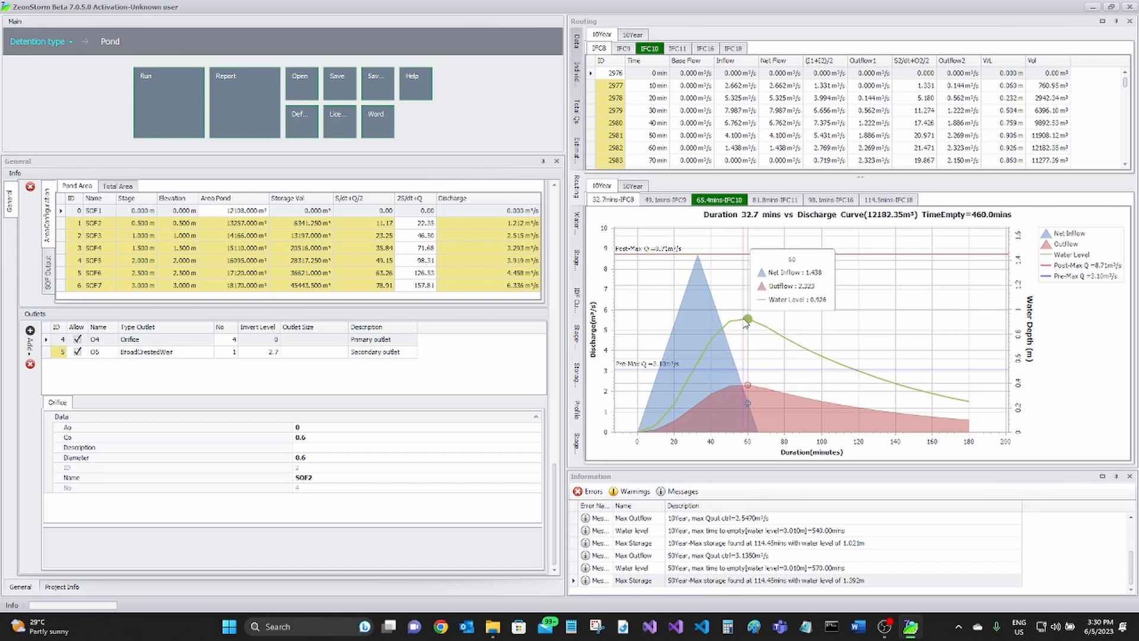
key("ctrl")
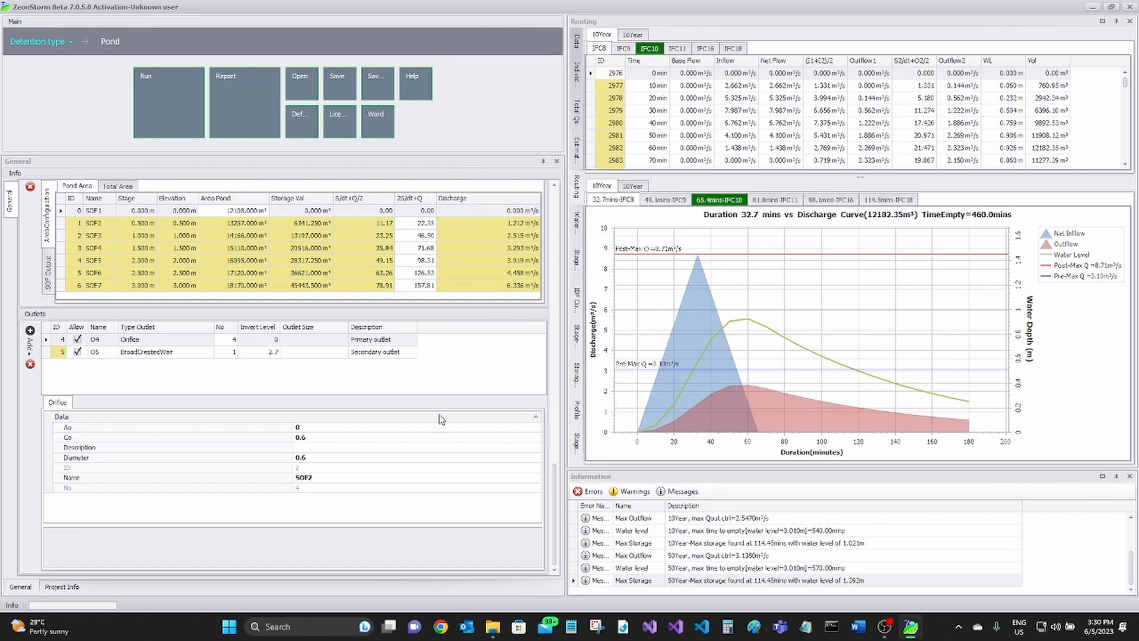
left_click_drag(560, 492, 526, 304)
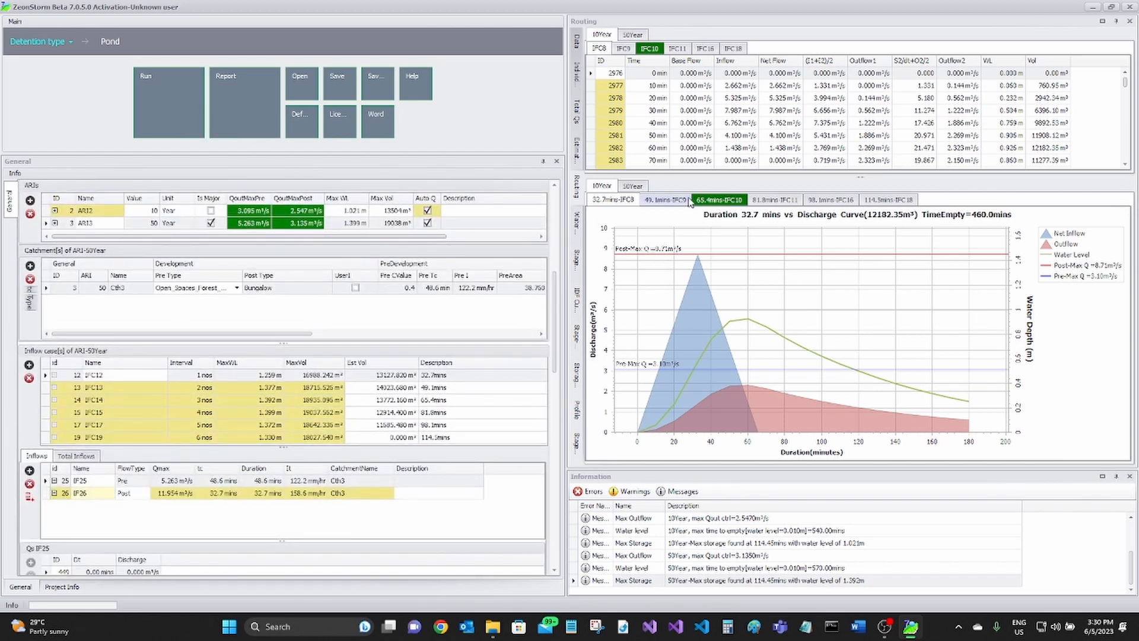
left_click(633, 186)
left_click(601, 189)
Examine the pond profile drawing, looking closely at the four primary orifices and the 10-year water level.
left_click(577, 412)
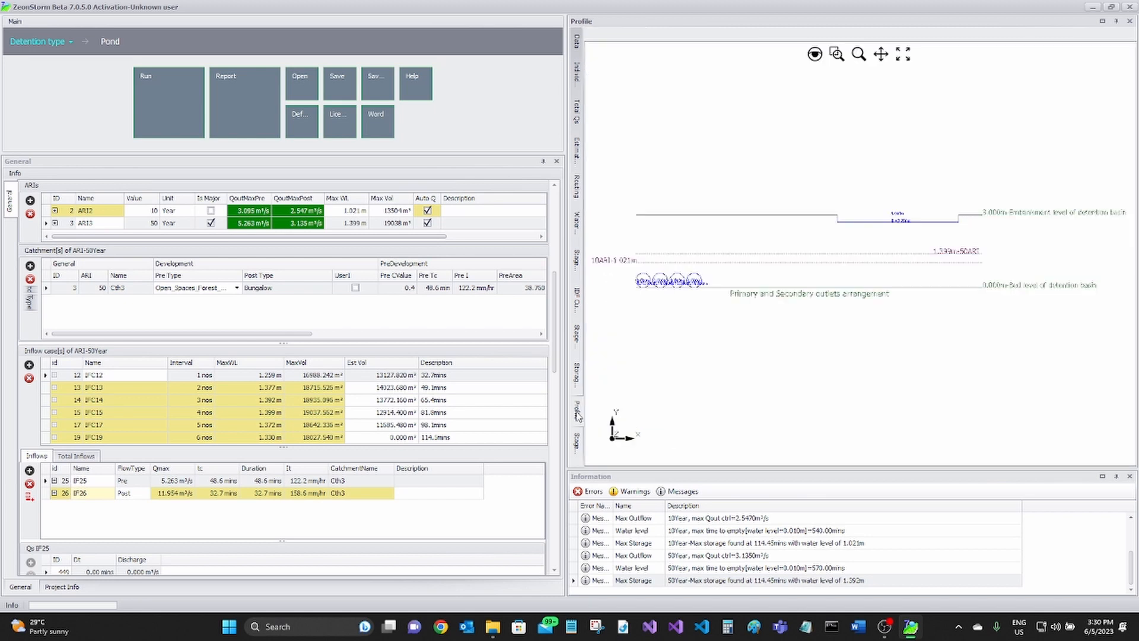
scroll(634, 285, "up", 3)
scroll(659, 359, "down", 1)
scroll(842, 331, "down", 4)
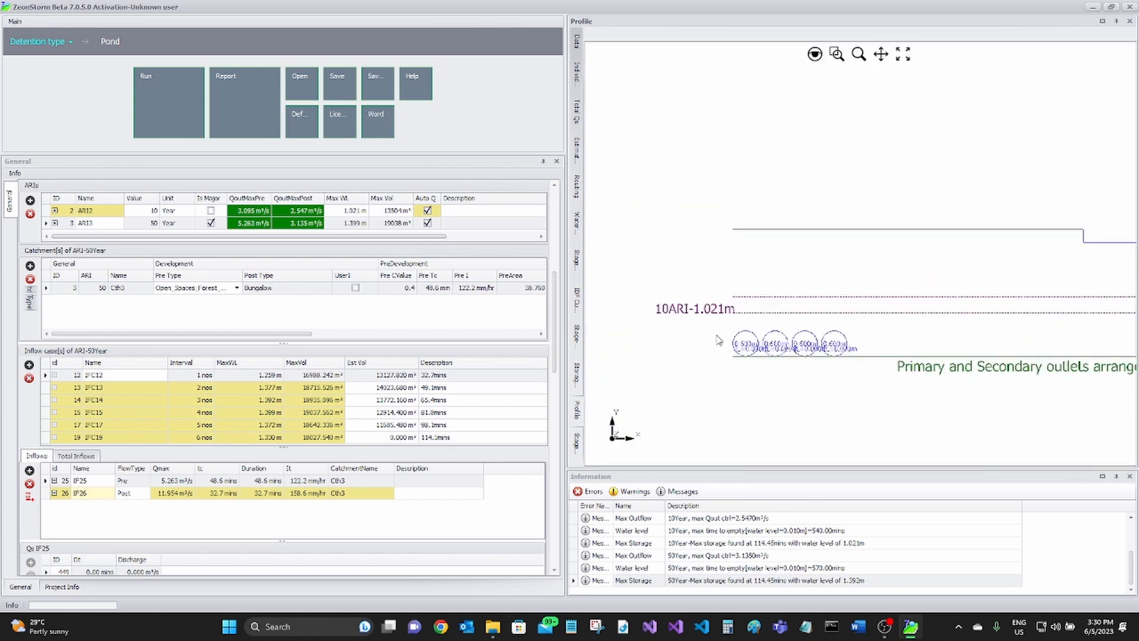
scroll(701, 373, "up", 4)
scroll(701, 374, "down", 3)
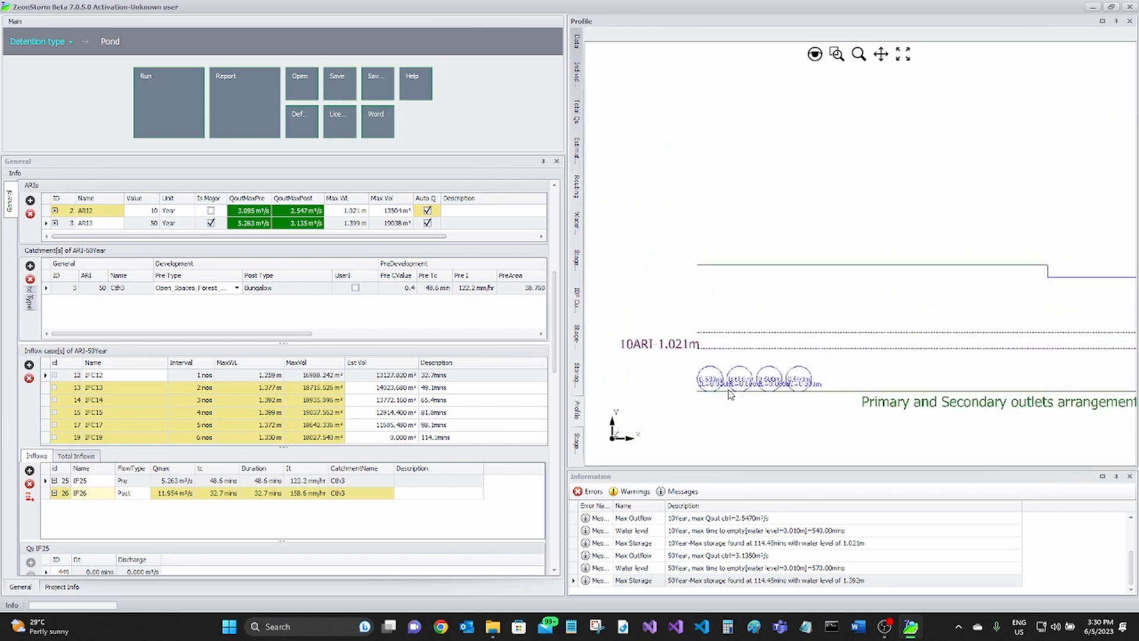
scroll(752, 387, "up", 1)
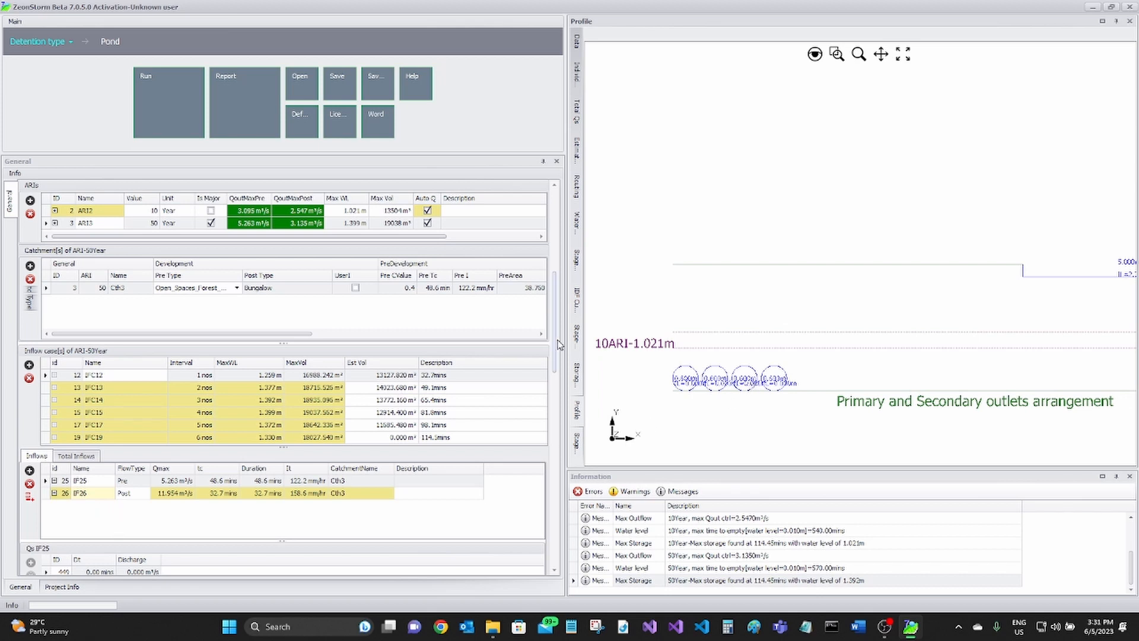
Add another orifice outlet with an invert level of 1, rerun the analysis and close the completion message.
scroll(559, 344, "down", 10)
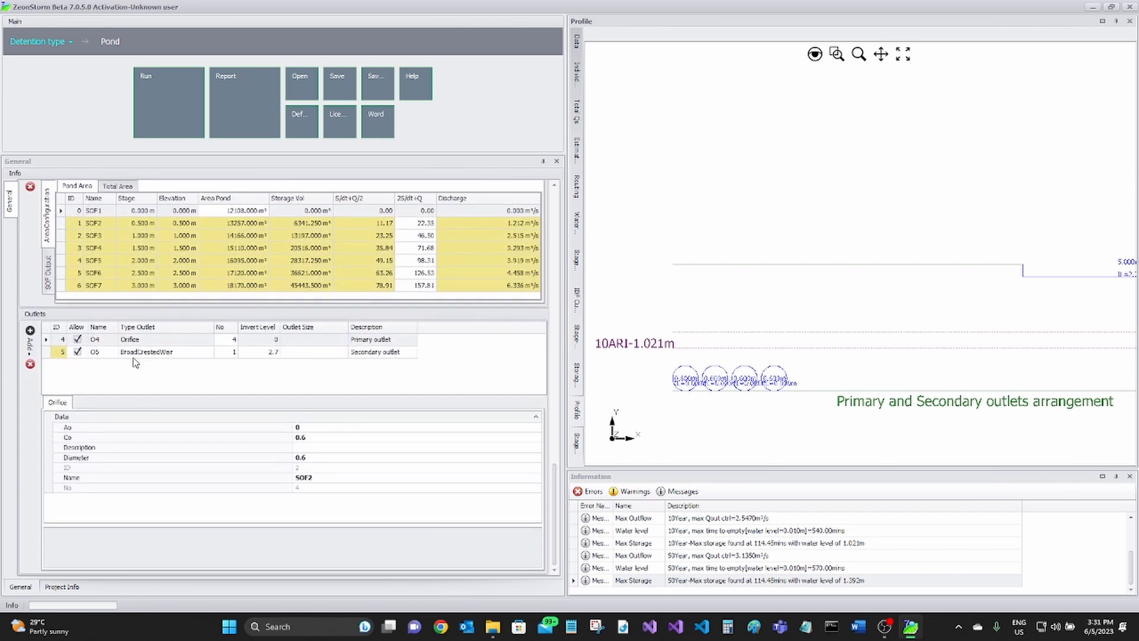
left_click(30, 346)
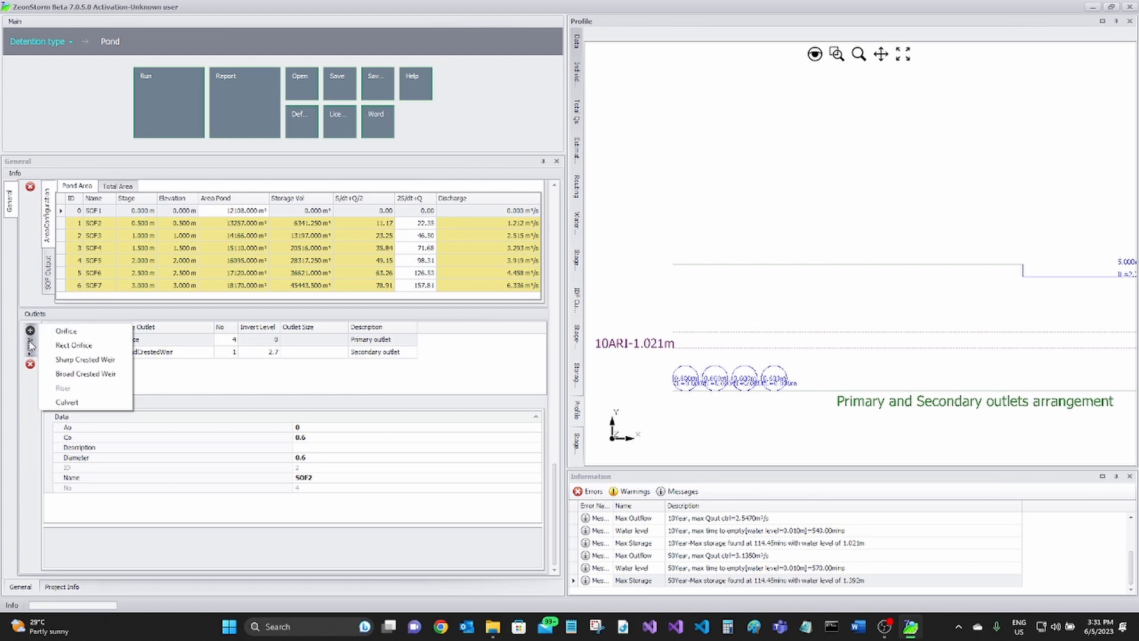
left_click(65, 331)
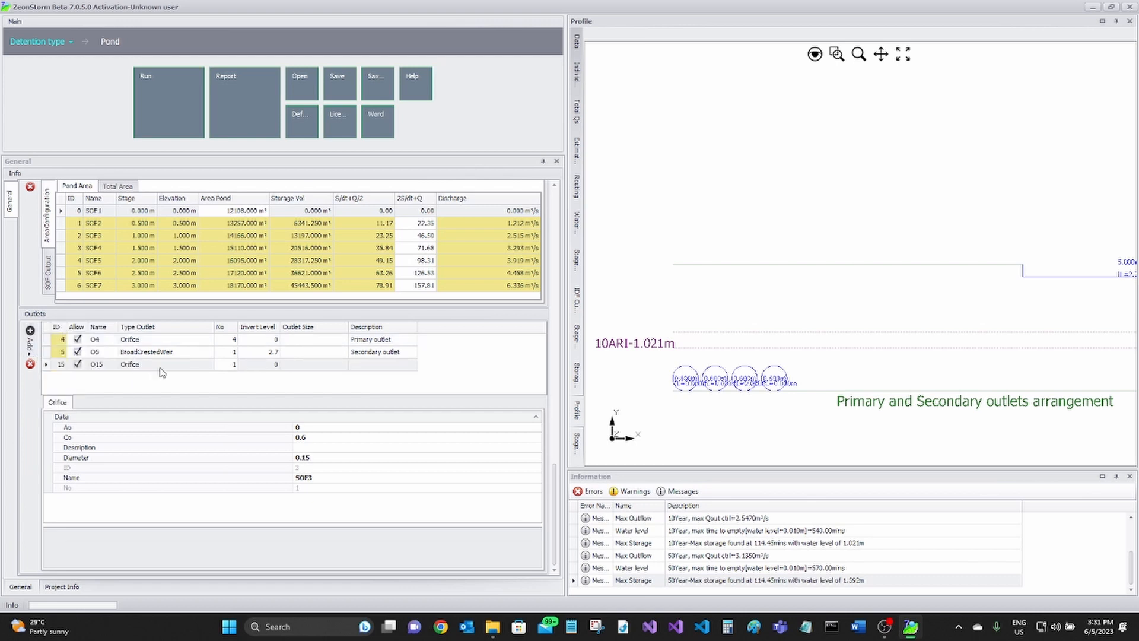
left_click(262, 367)
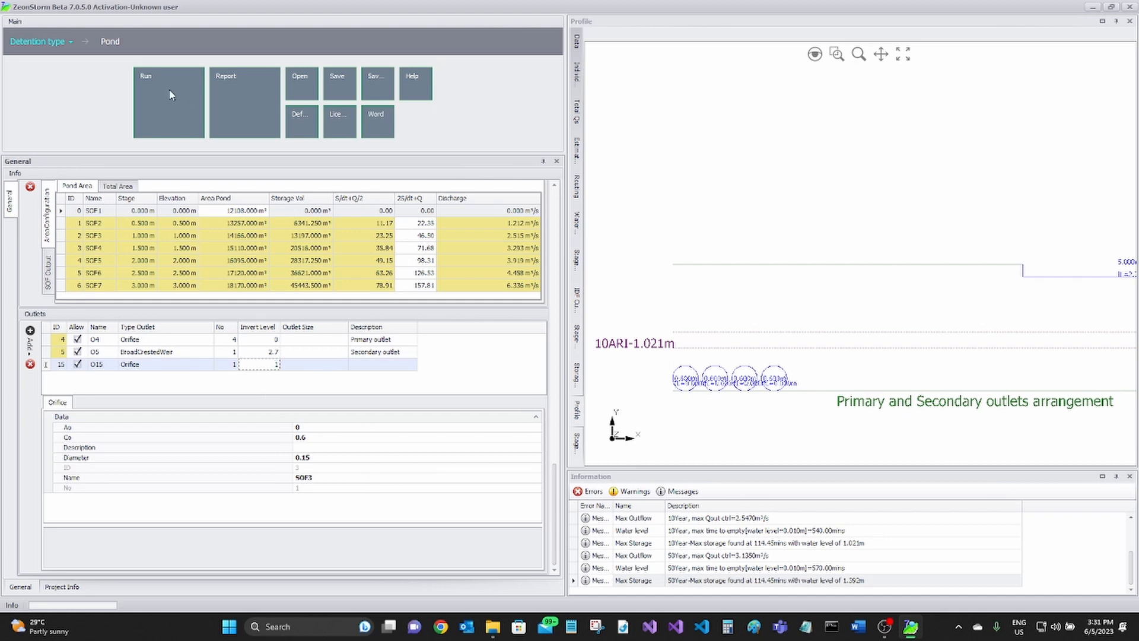
left_click(180, 108)
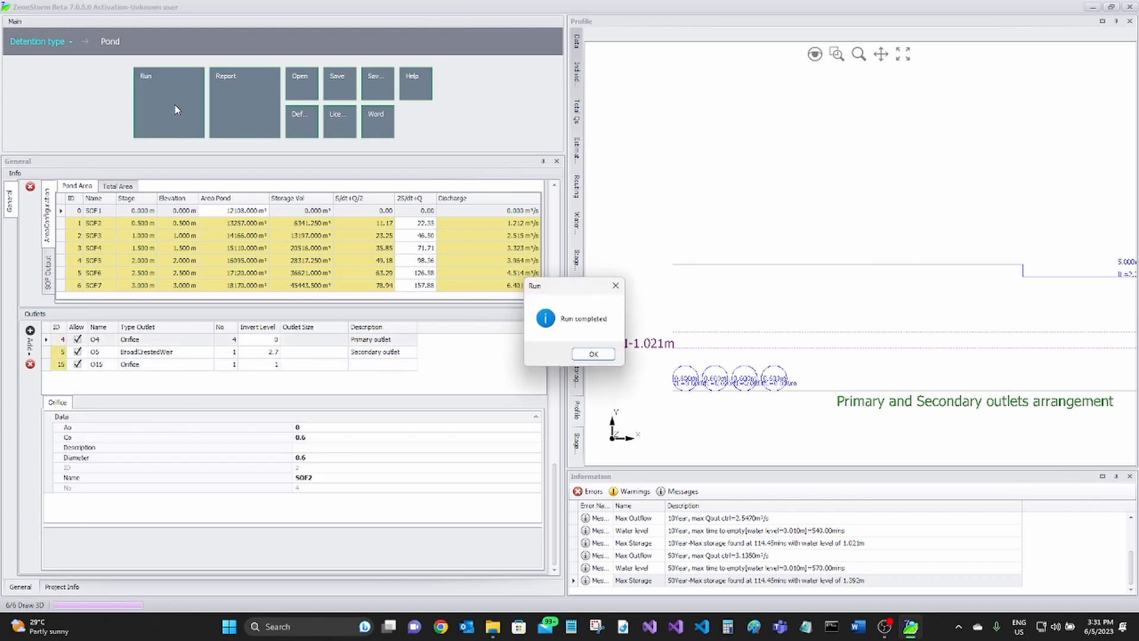
left_click(593, 355)
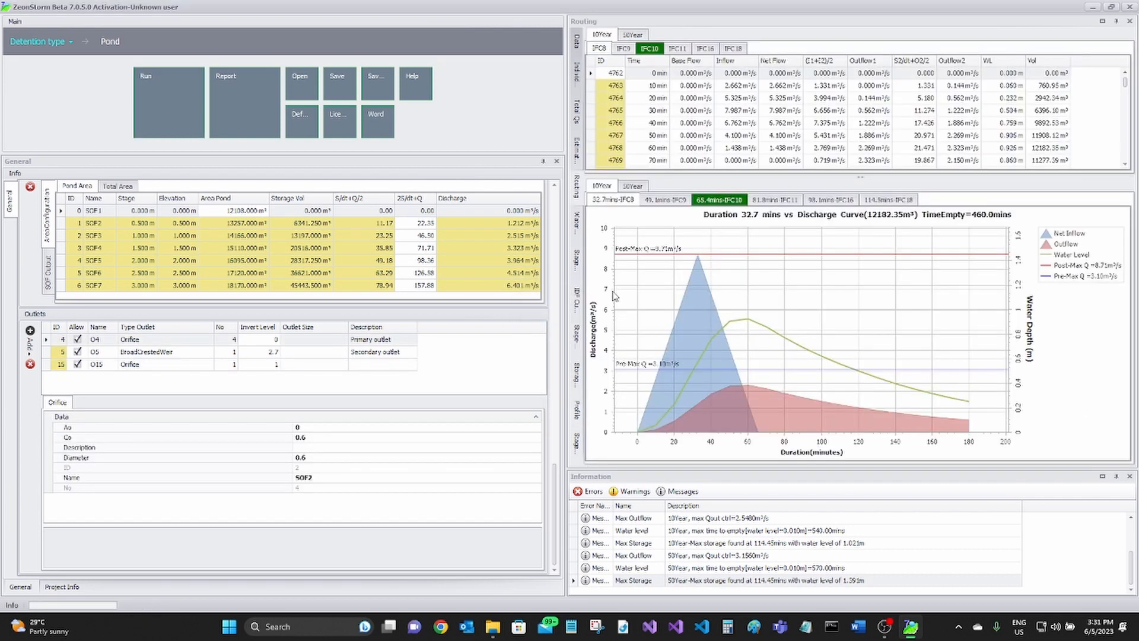
Review the recalculated results, from the individual and total discharge hydrographs through routing, the IDF curve and storage graphs to the outlet profile.
mouse_move(743, 361)
left_click(578, 72)
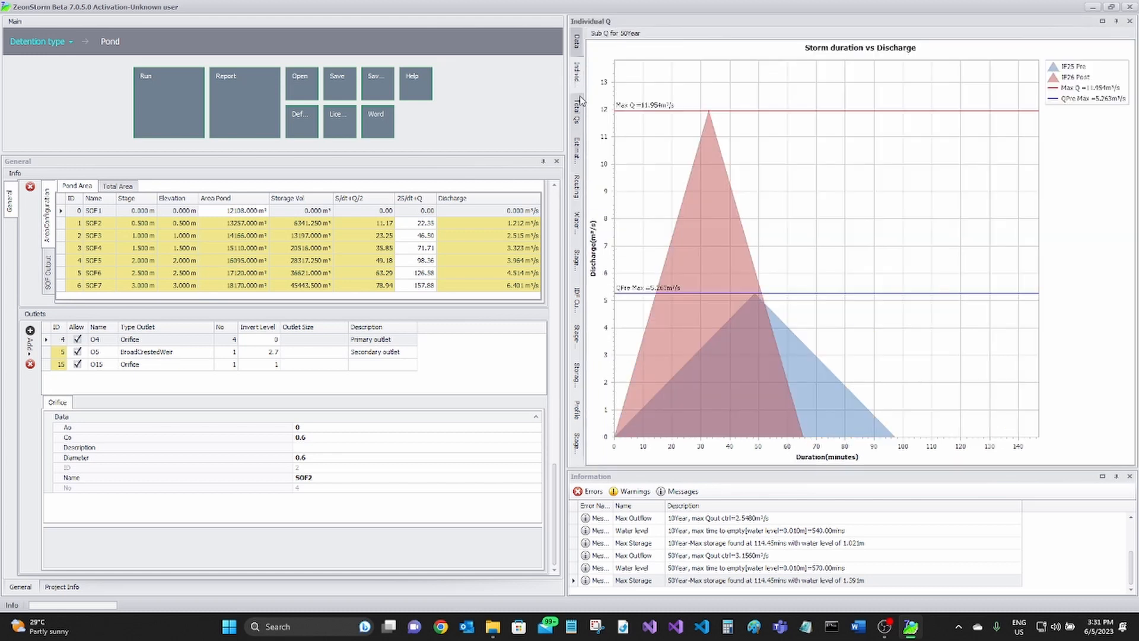
left_click(578, 113)
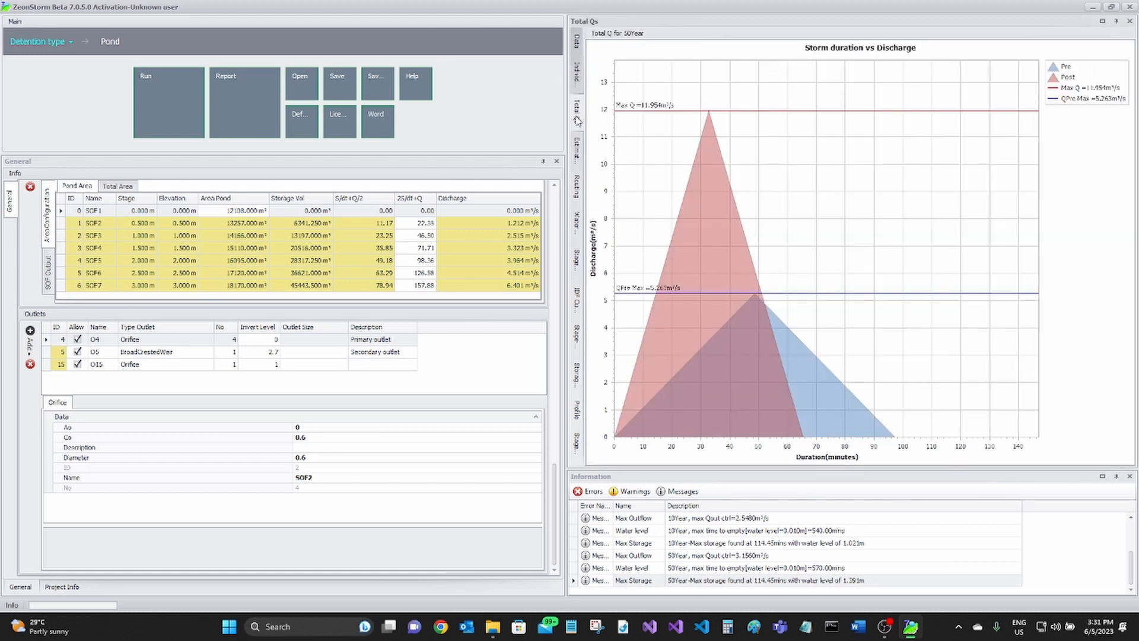
left_click(576, 156)
left_click(578, 188)
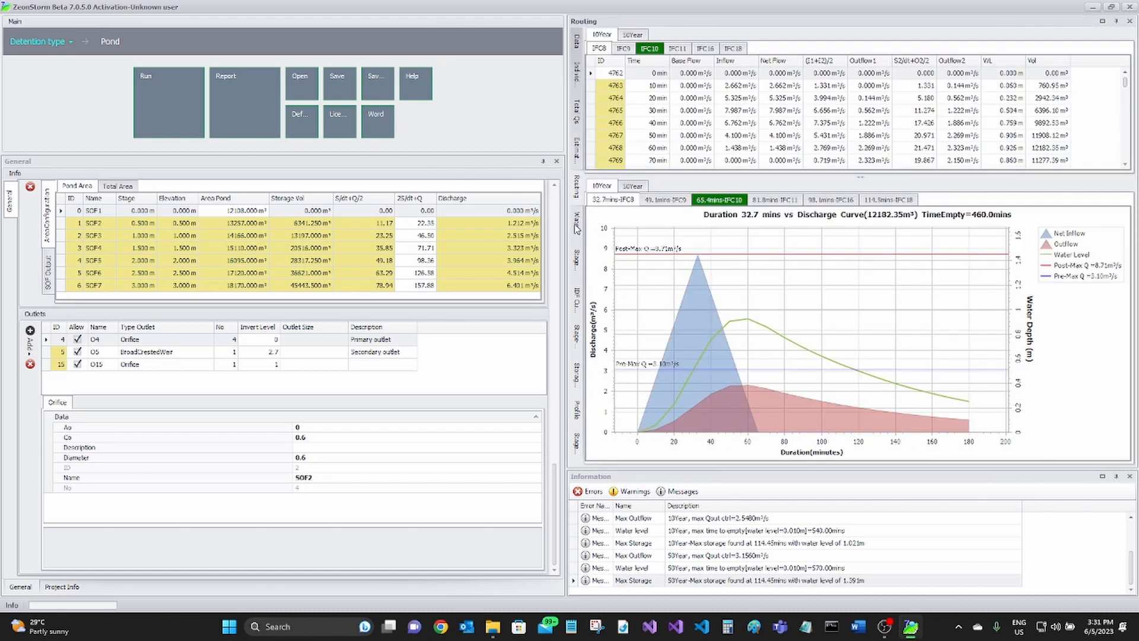
left_click(577, 229)
left_click(576, 264)
left_click(577, 305)
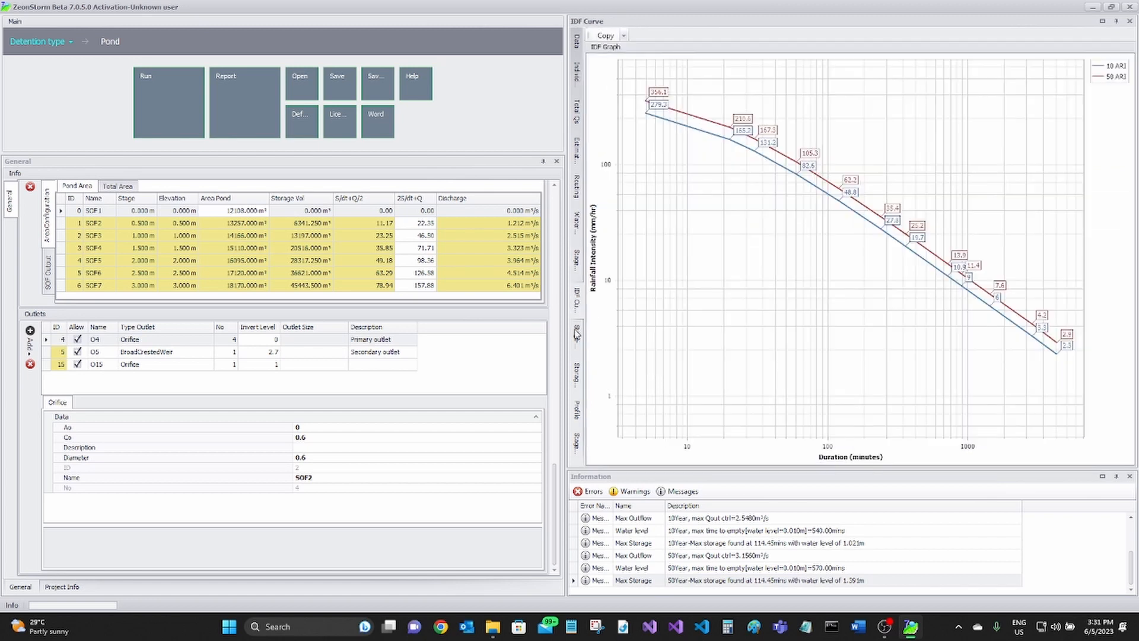
left_click(576, 335)
left_click(577, 374)
left_click(577, 409)
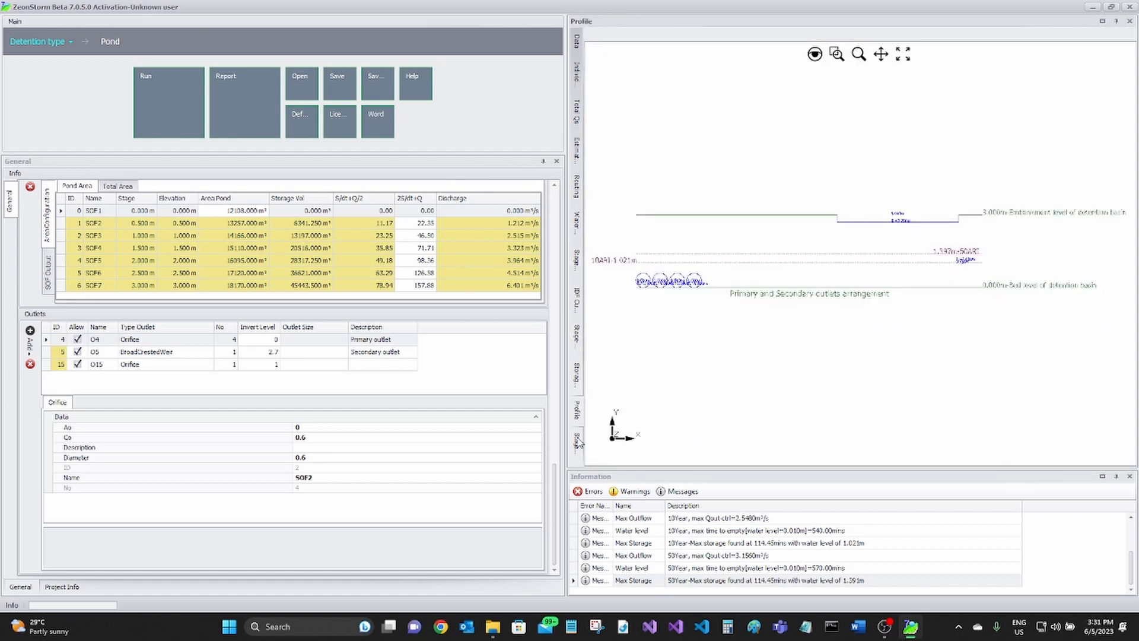
left_click(578, 442)
Review the 50-year individual and total discharge hydrographs, the estimated storage volumes for ARI 10 and ARI 50, and the routing results.
left_click(579, 70)
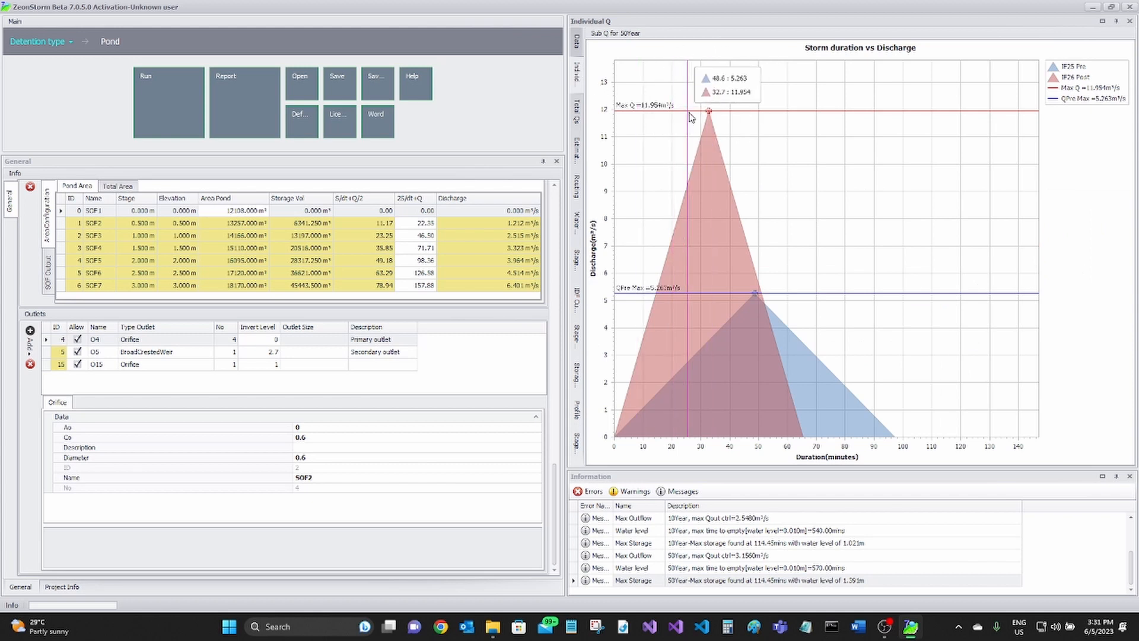
left_click(582, 116)
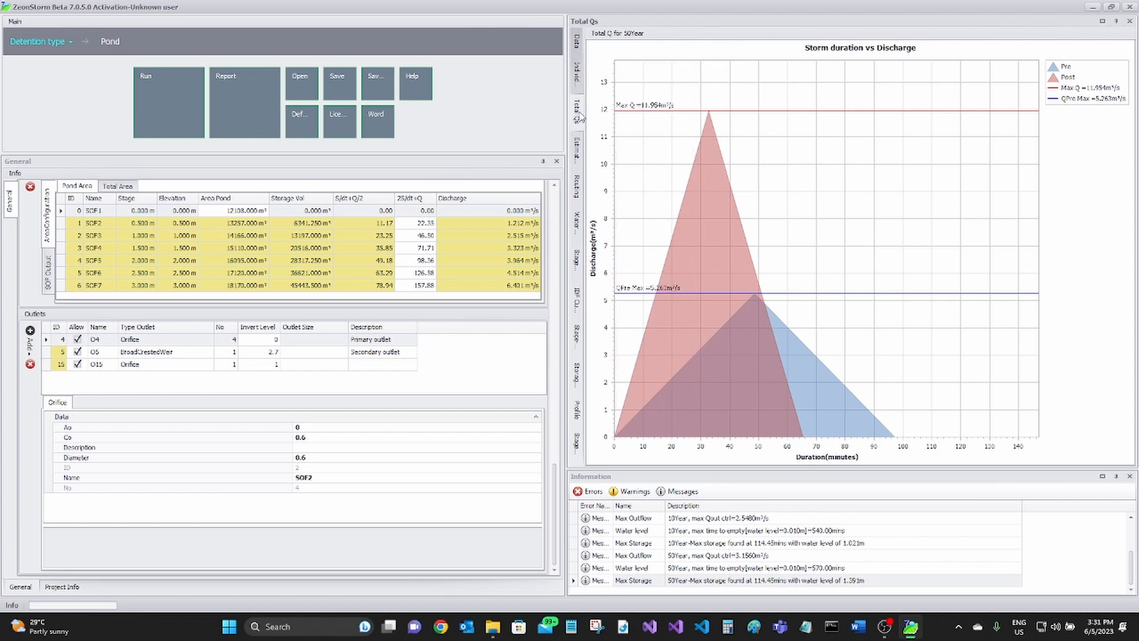
left_click(585, 152)
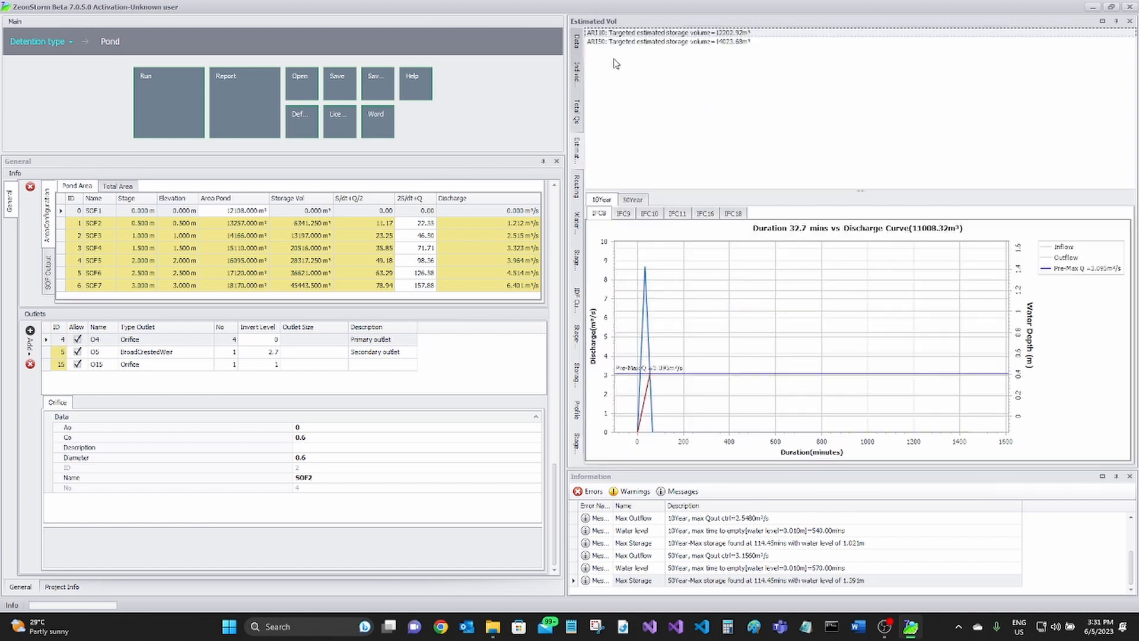
left_click(613, 34)
left_click(620, 42)
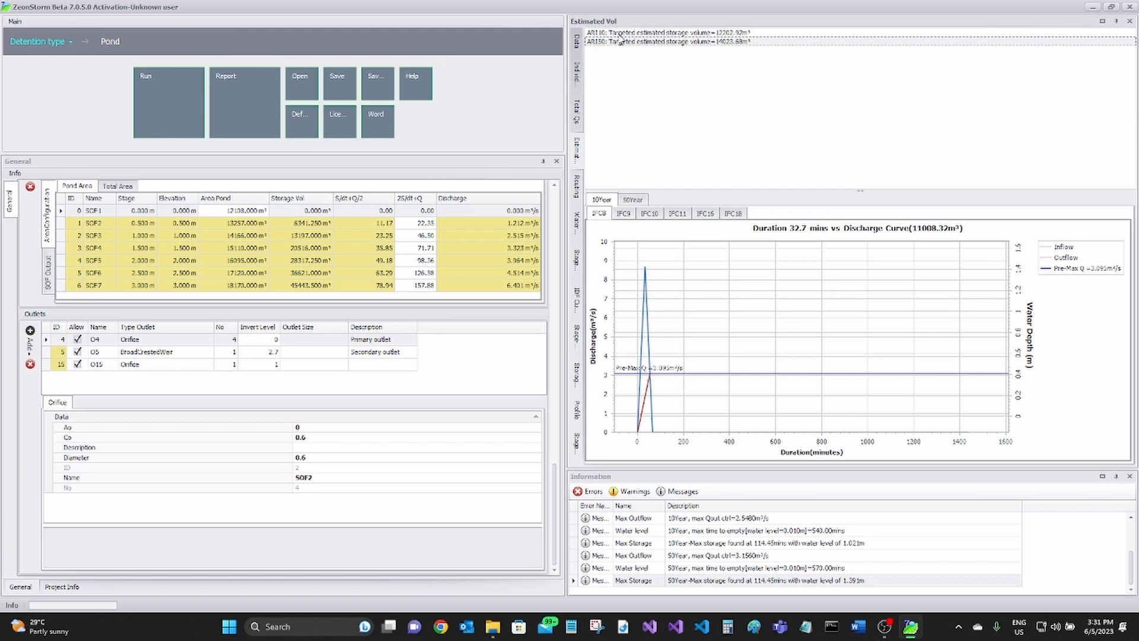
left_click(576, 187)
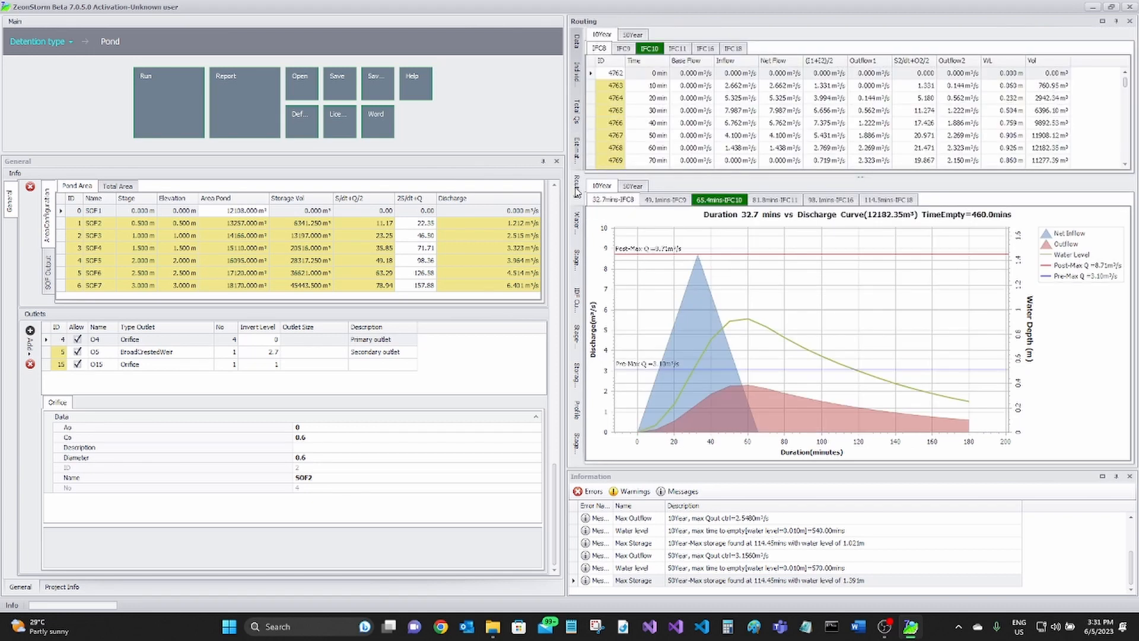
Examine the water level, storage outflow, IDF, stage-storage and storage-versus-time graphs, ending with the outlet profile drawing.
left_click(577, 226)
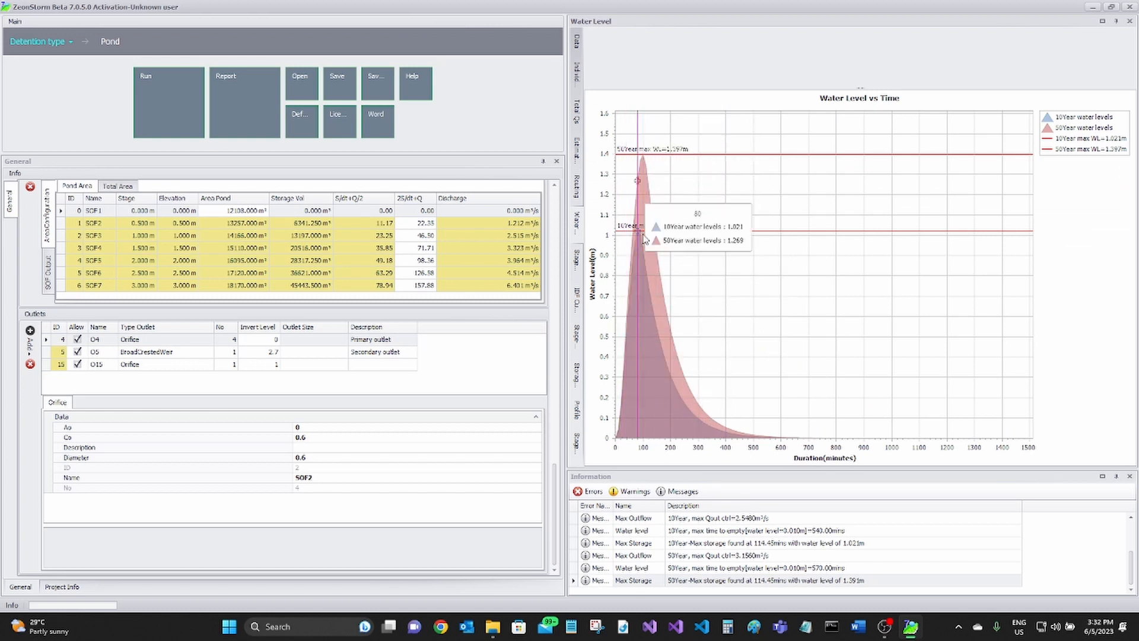
left_click(576, 262)
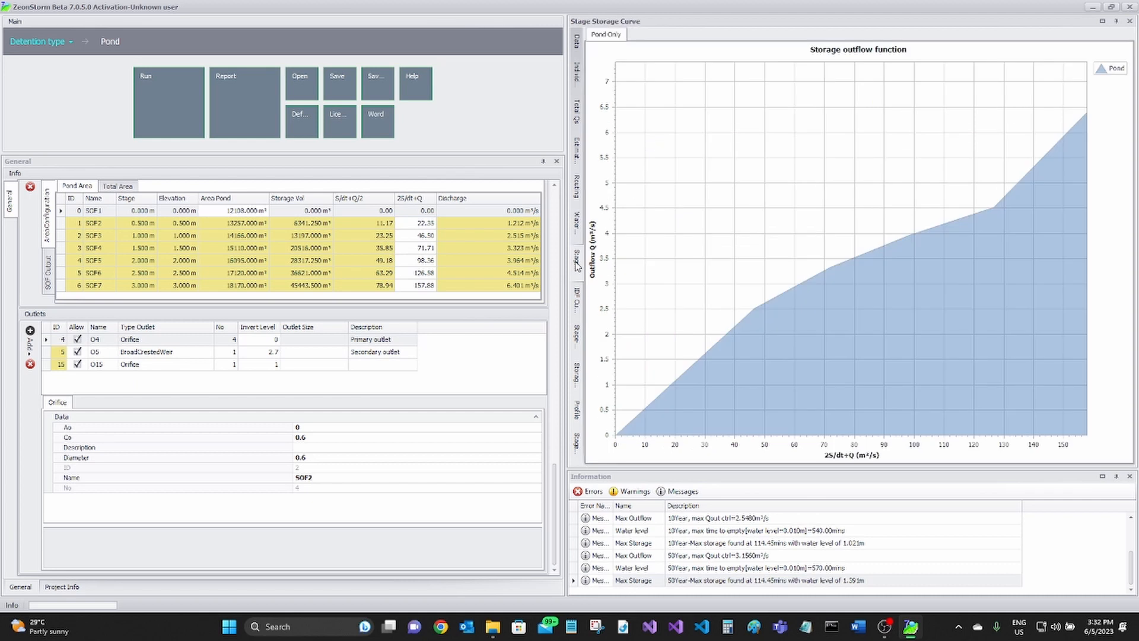
left_click(577, 299)
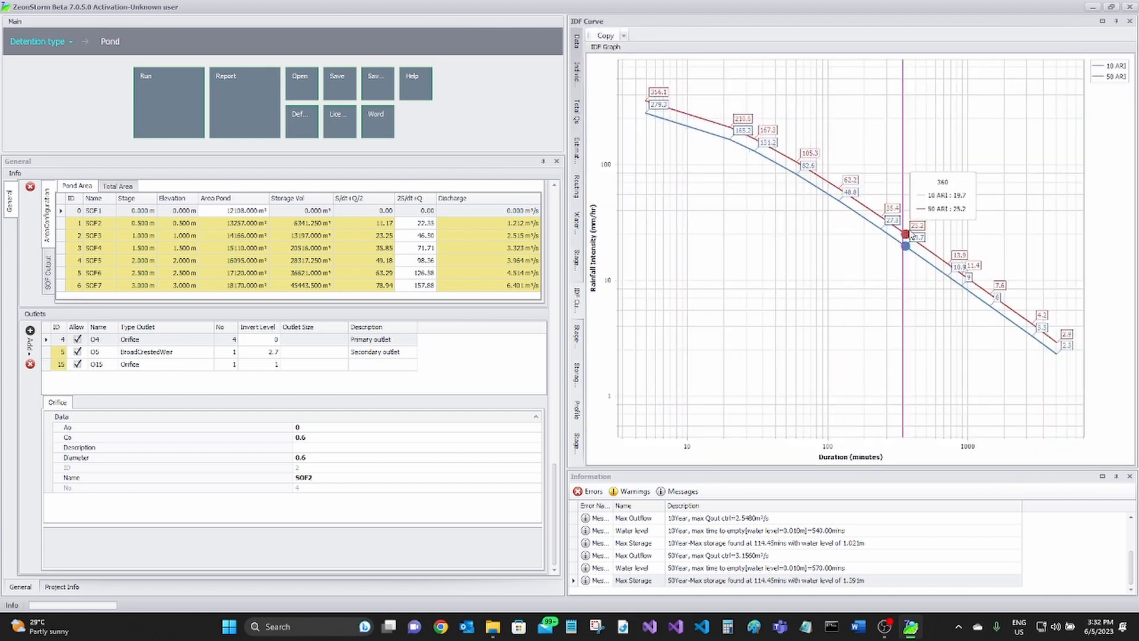
left_click(579, 337)
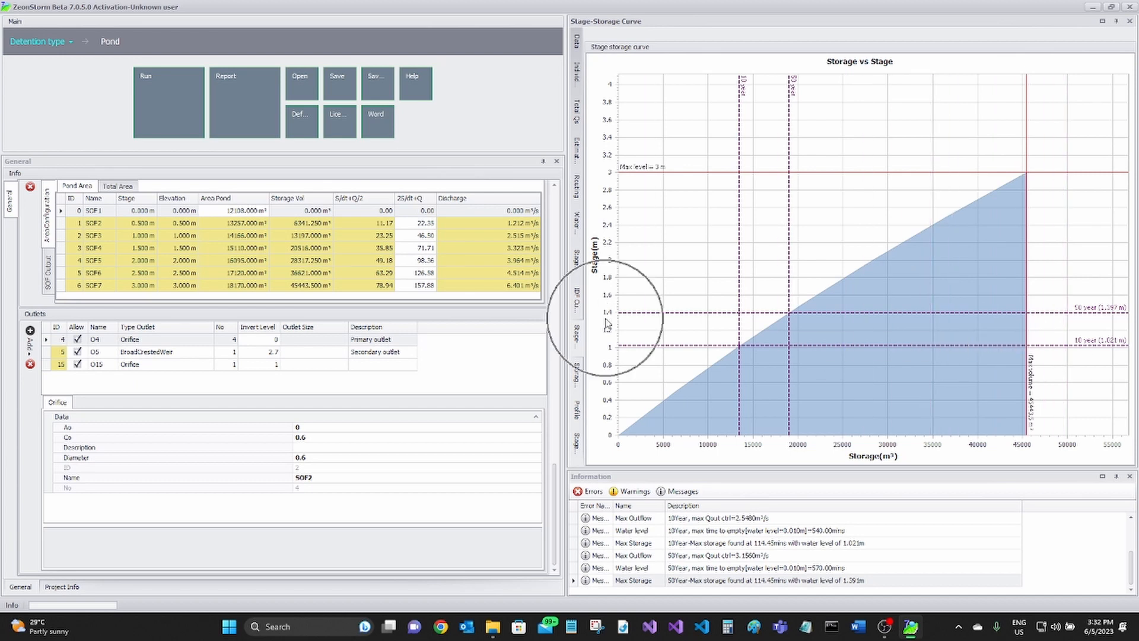
left_click(576, 375)
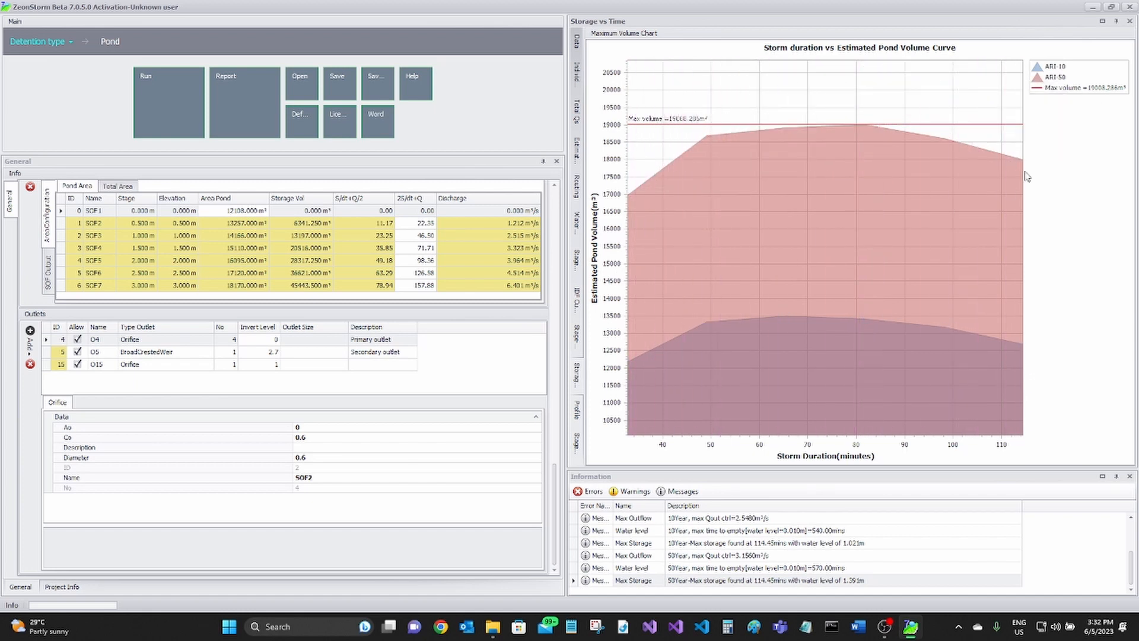
left_click(577, 412)
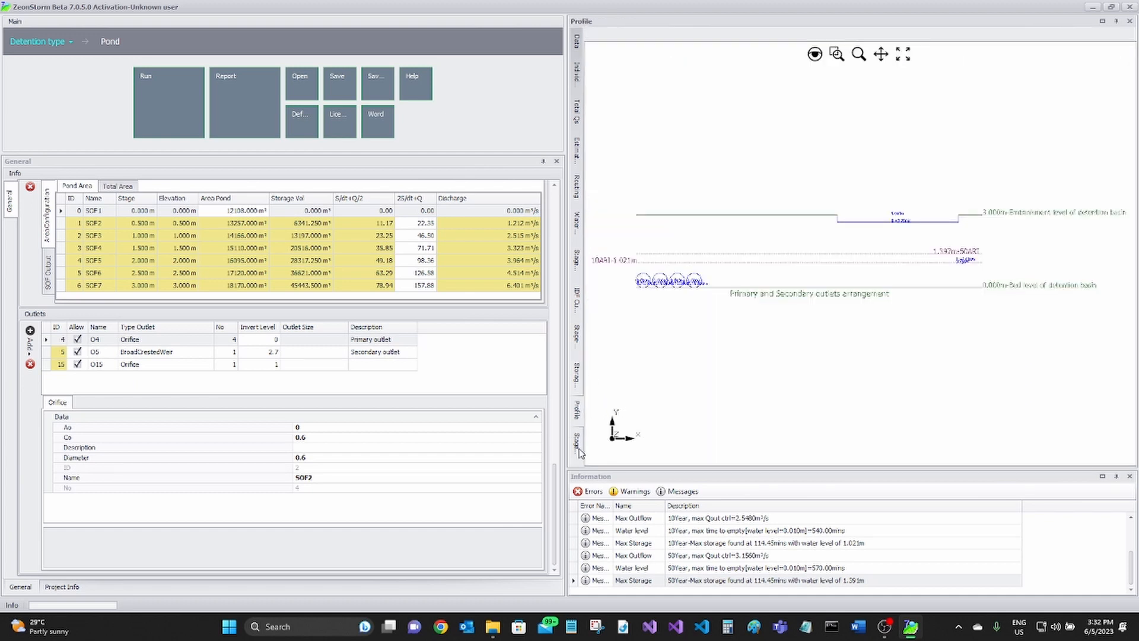
Examine the stage-discharge table, checking the flows through both orifices and the broad-crested weir around stages 1.01 and 2.7.
left_click(578, 450)
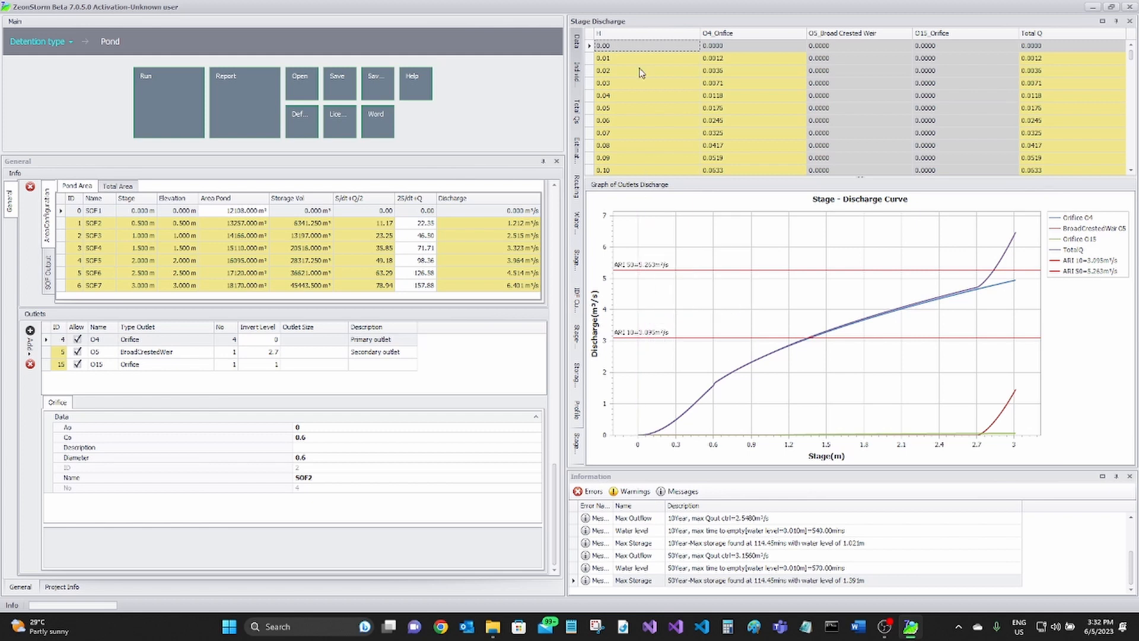
left_click(722, 39)
left_click(944, 39)
left_click_drag(1132, 57, 1133, 91)
left_click(975, 110)
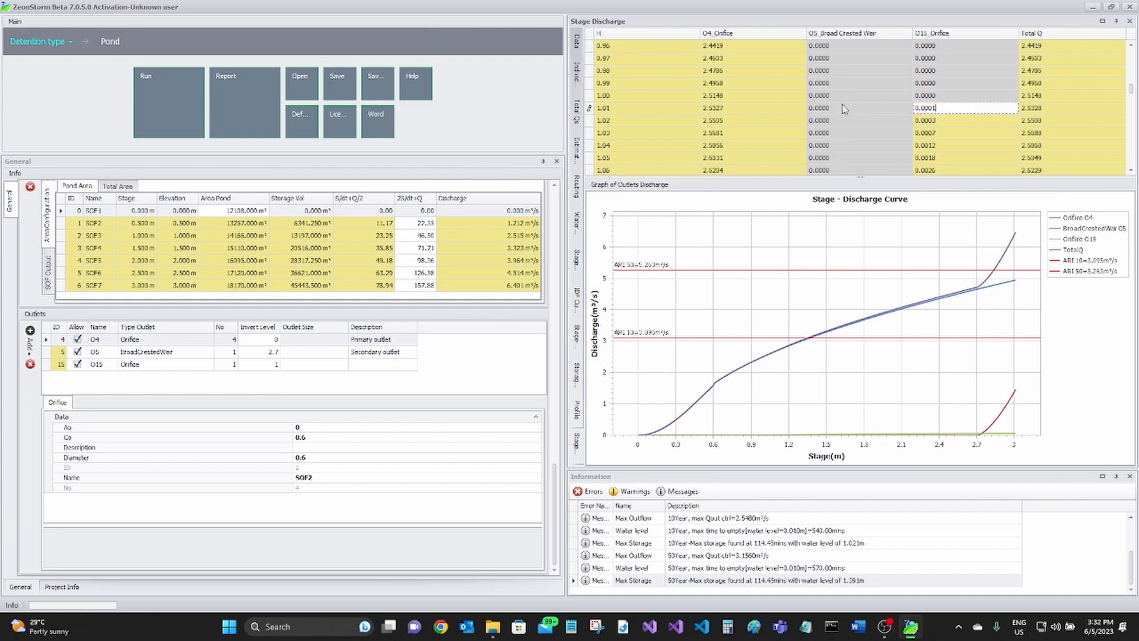
key("ctrl")
left_click_drag(1132, 91, 1133, 149)
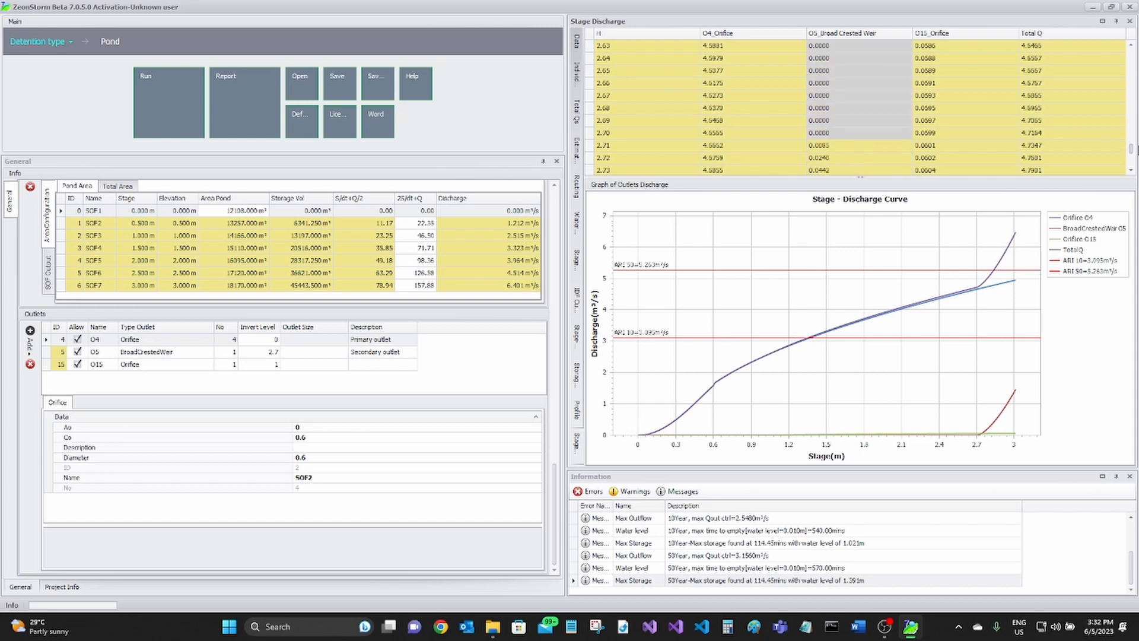